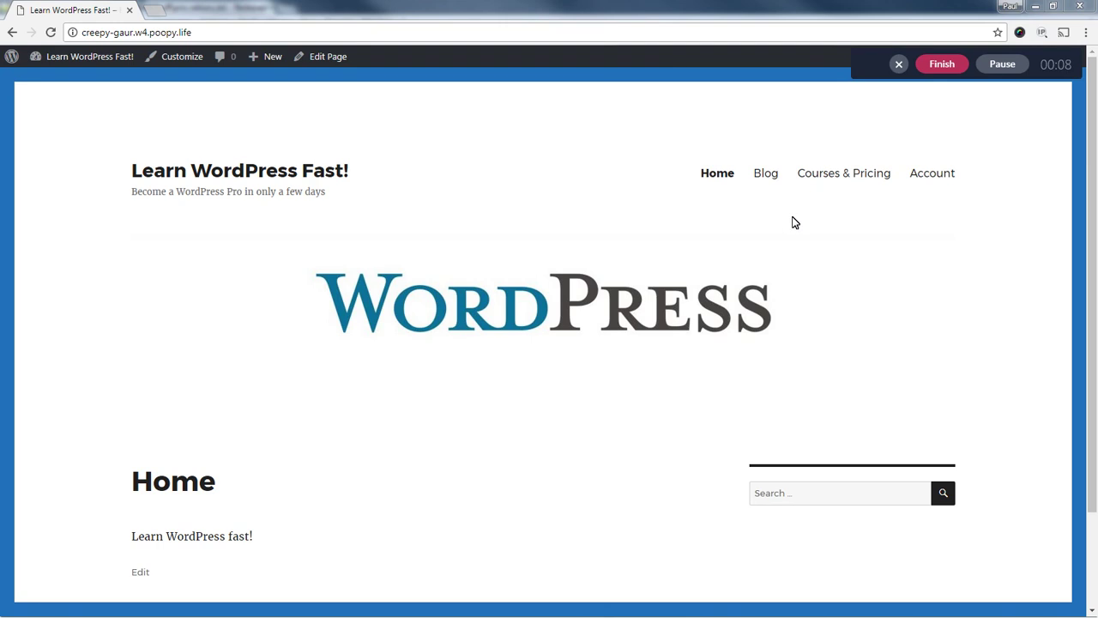
Review the WP Beginners and WP Advanced course prices on the Courses & Pricing page.
left_click(832, 181)
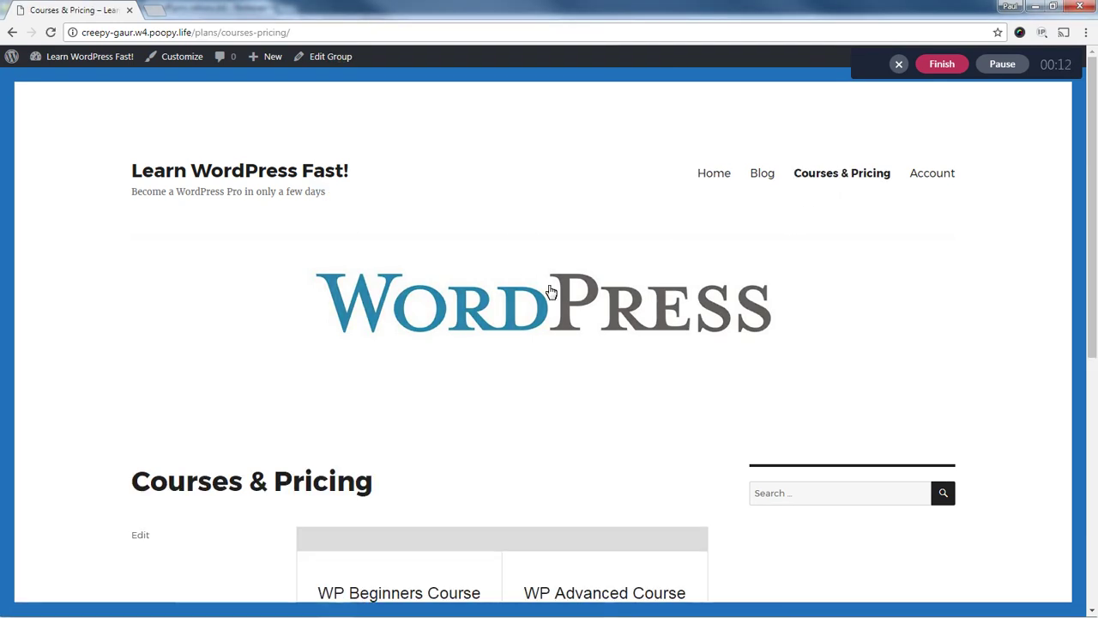
scroll(466, 275, "down", 3)
scroll(369, 223, "down", 2)
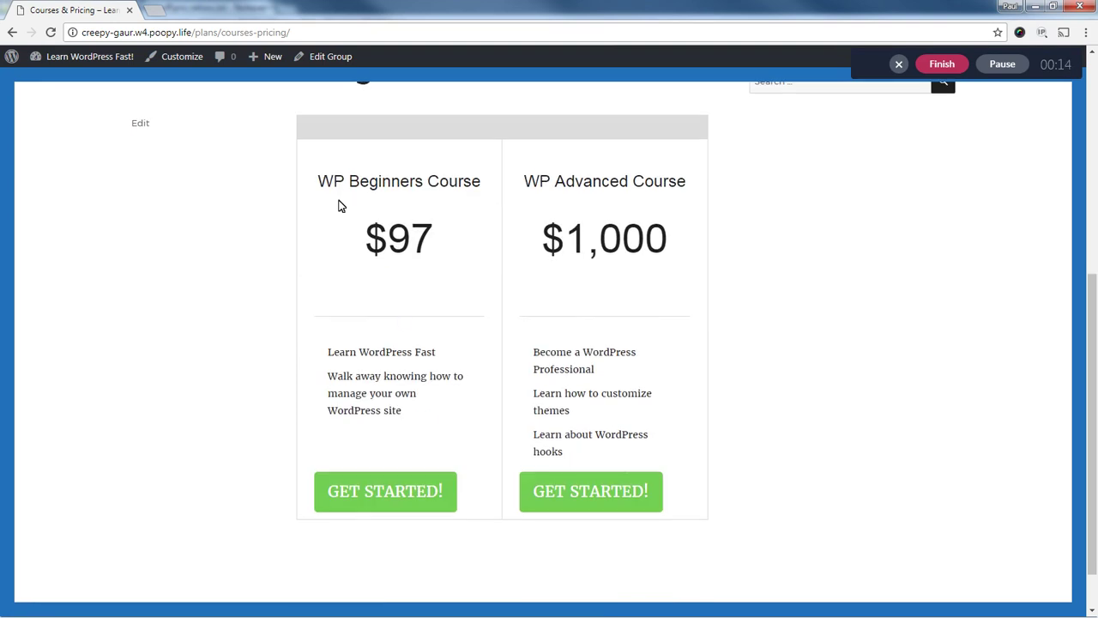
left_click_drag(318, 181, 464, 181)
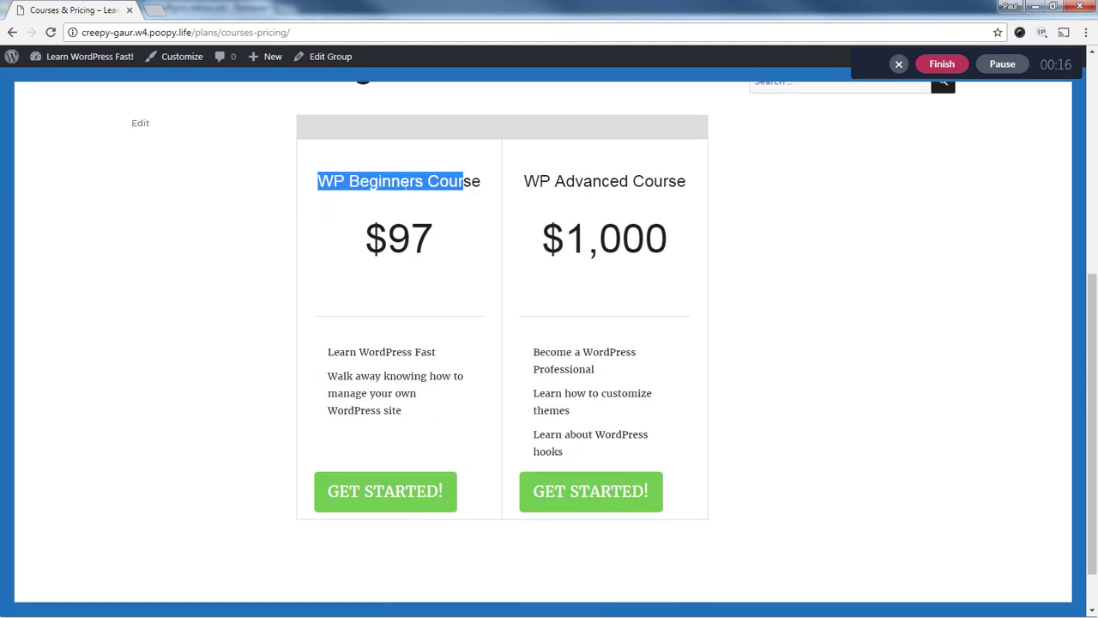
left_click(405, 183)
left_click_drag(539, 181, 671, 181)
left_click(469, 256)
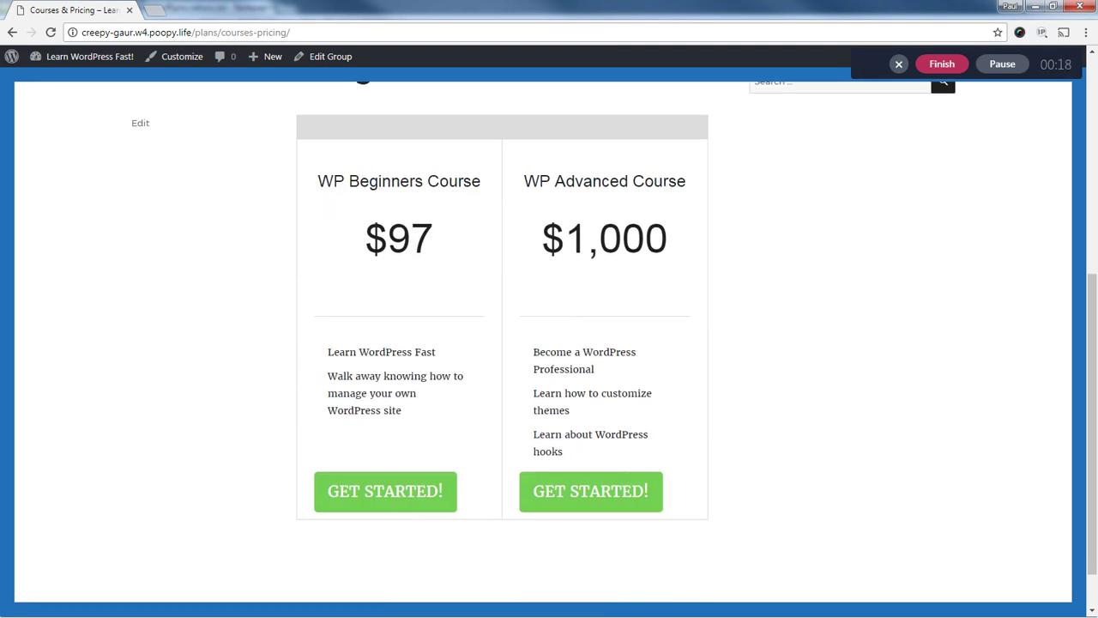
scroll(350, 276, "up", 2)
scroll(349, 276, "up", 3)
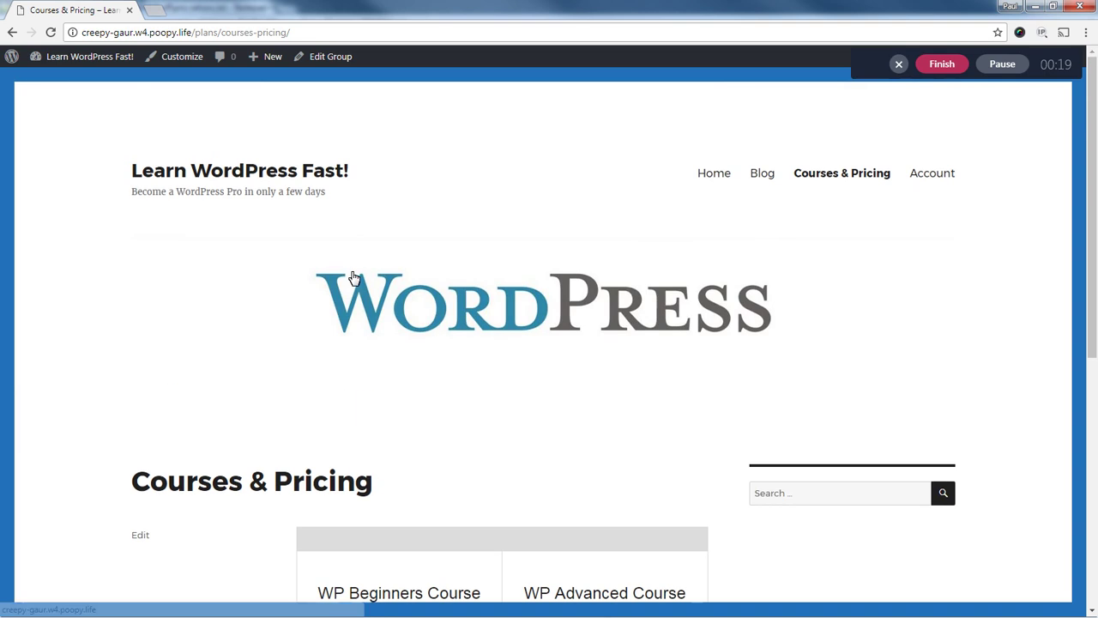
left_click(828, 183)
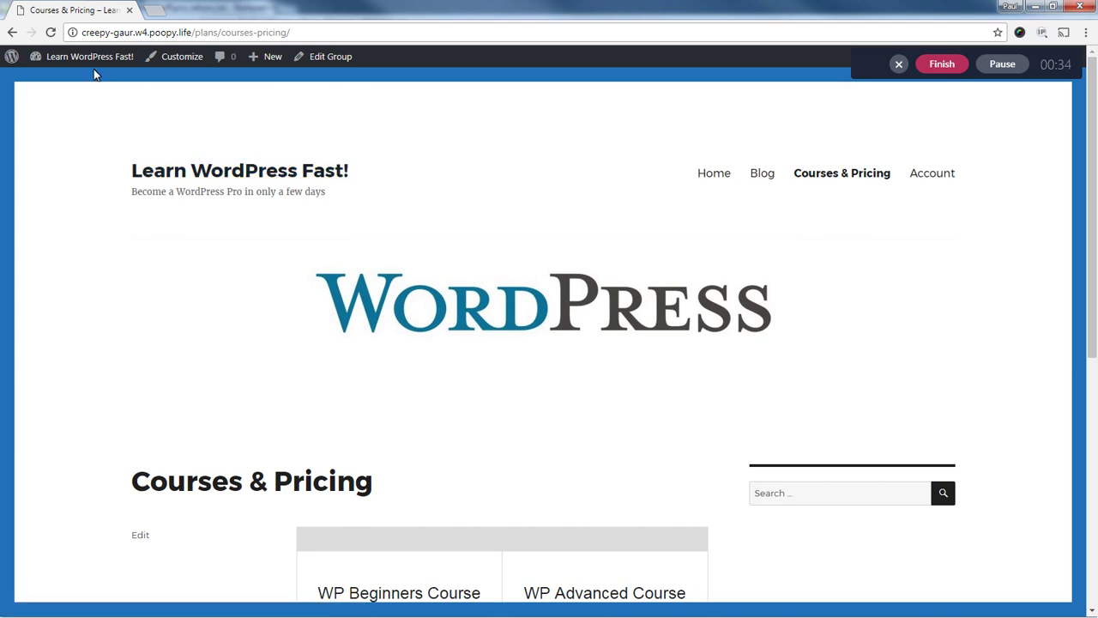
Create the 'Science PDF Download' membership with a 9.99 one-time price and publish it.
mouse_move(90, 58)
left_click(59, 86)
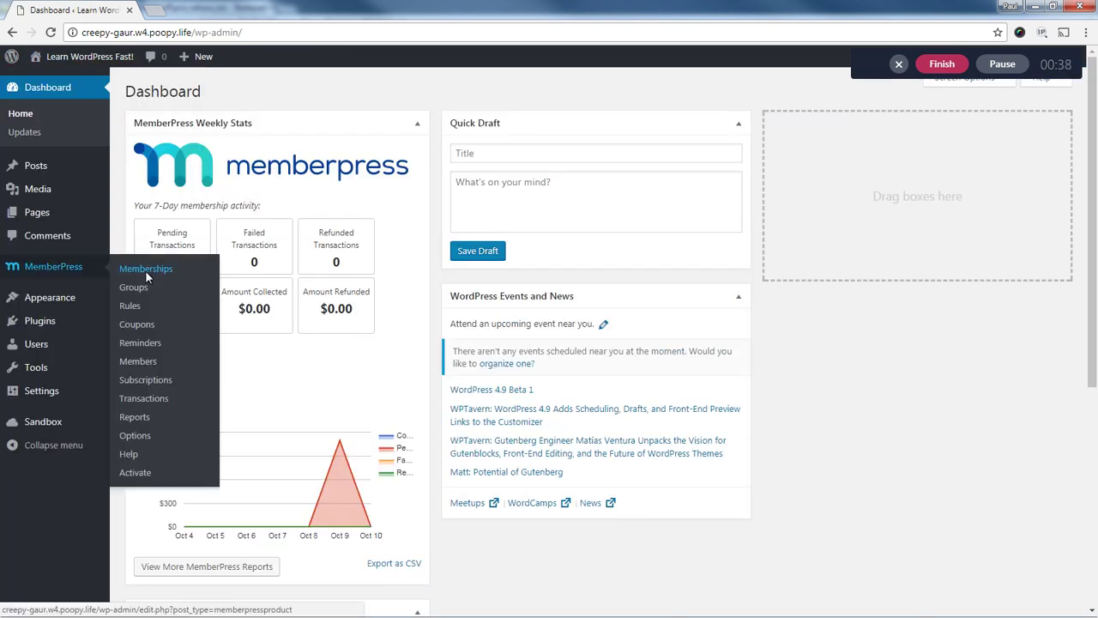
left_click(147, 269)
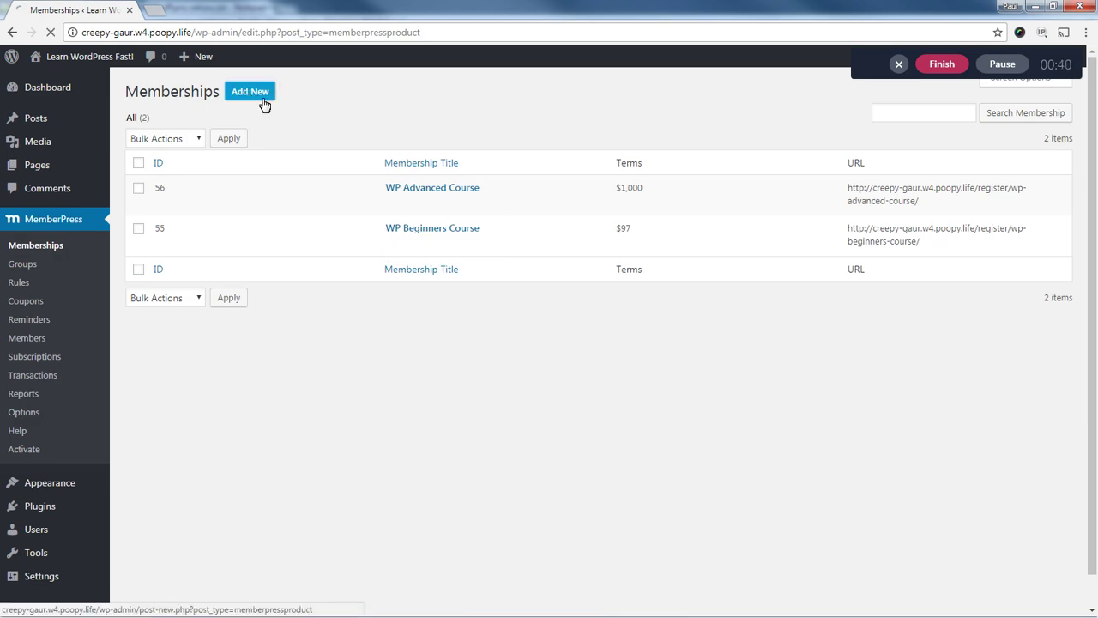
left_click(257, 95)
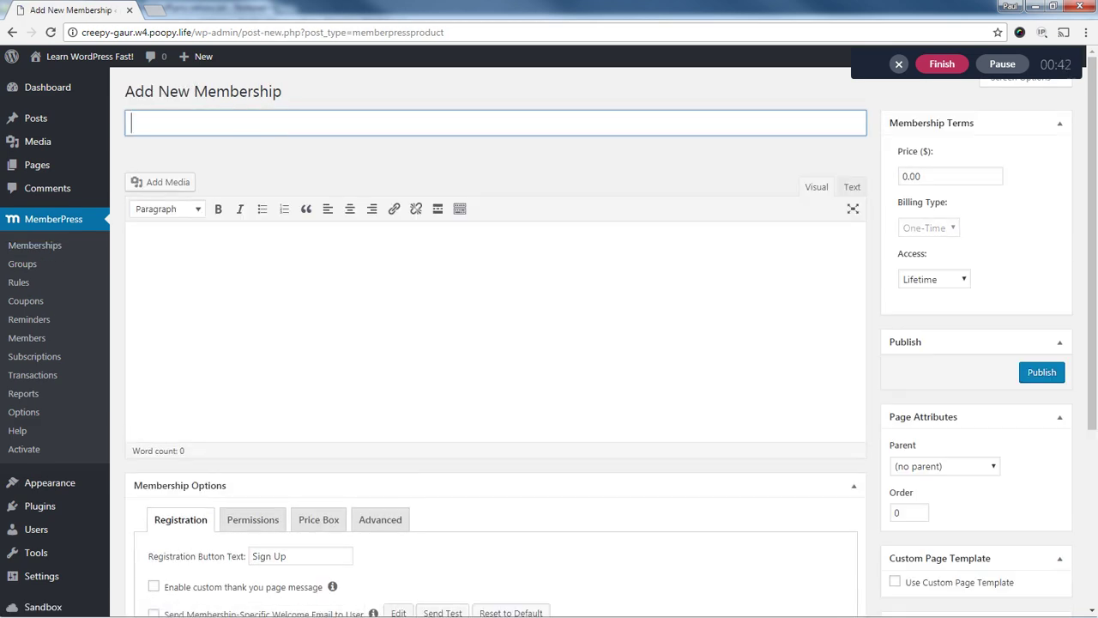
type("Science PDF")
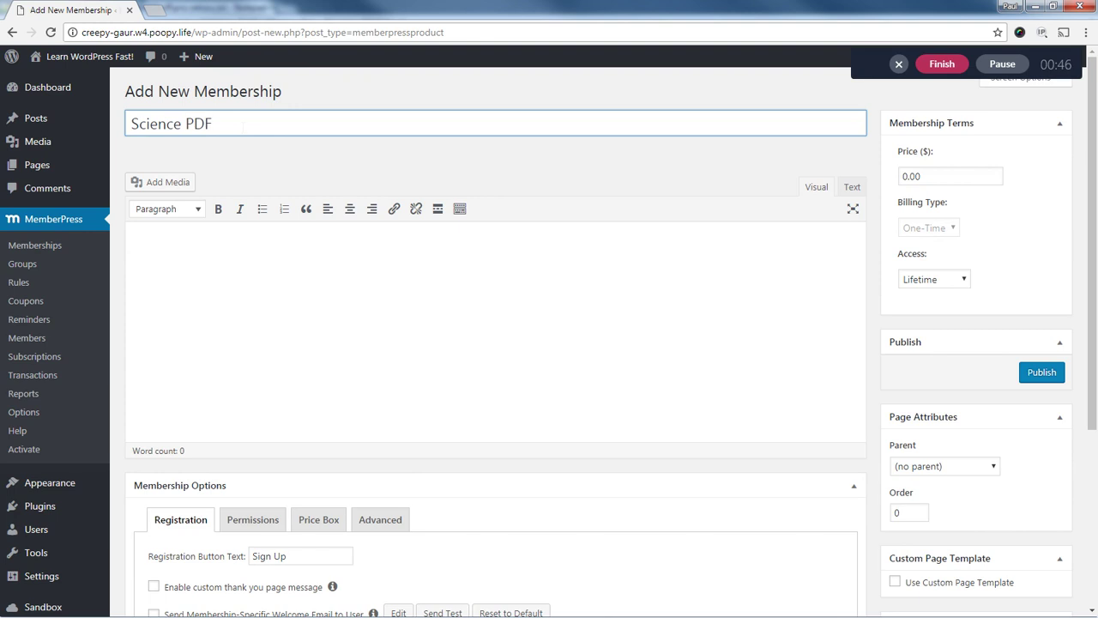
type(" Download")
left_click(906, 176)
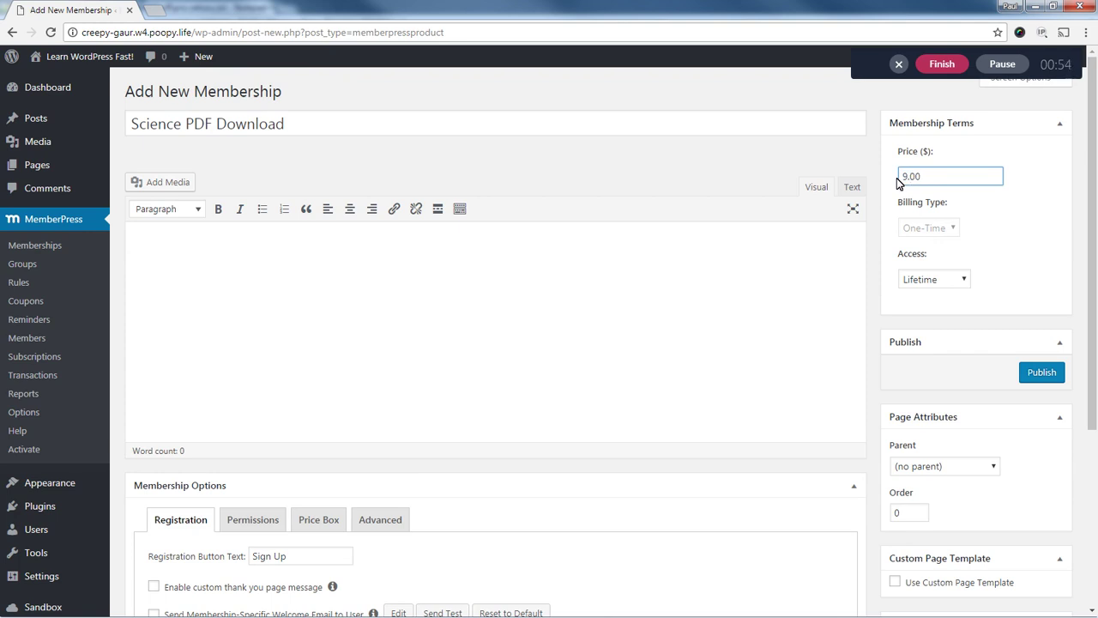
type("9.99")
left_click(1019, 232)
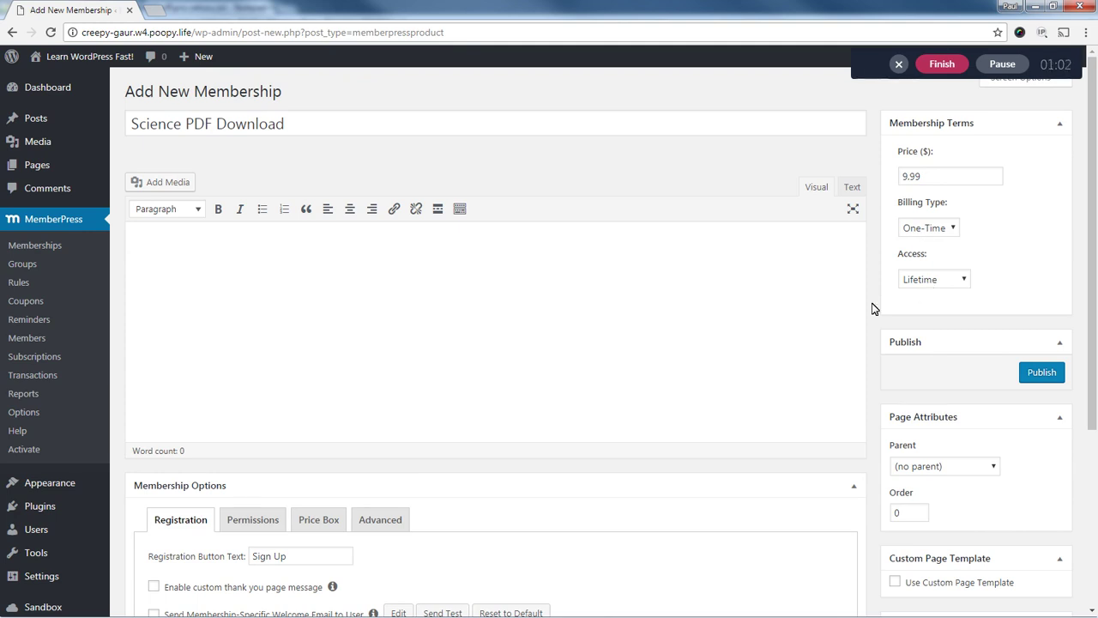
scroll(874, 309, "down", 1)
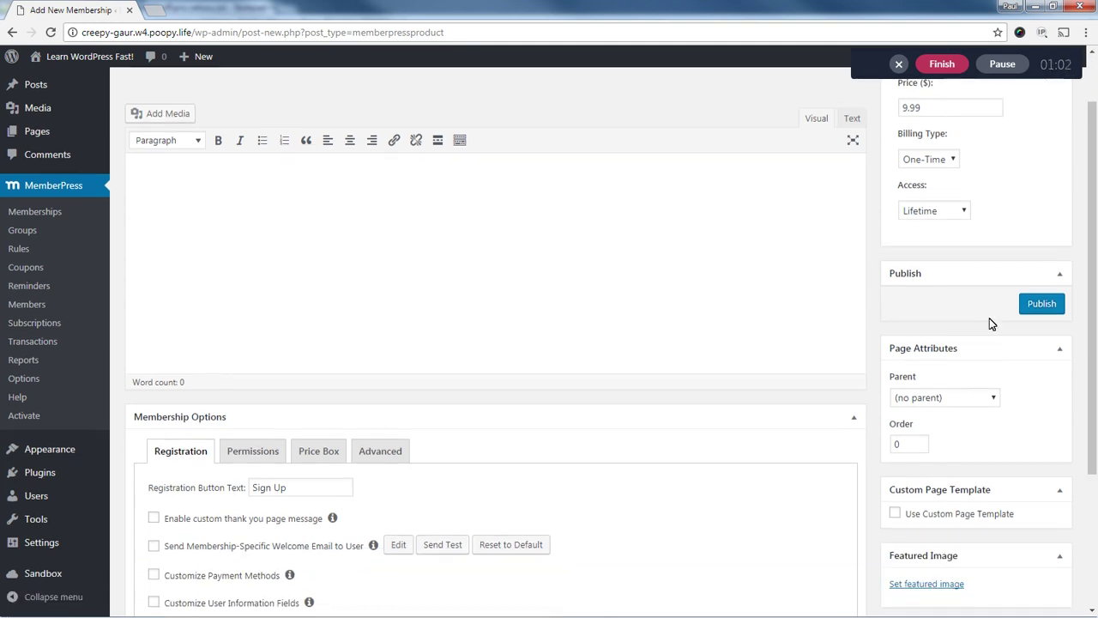
left_click(1033, 306)
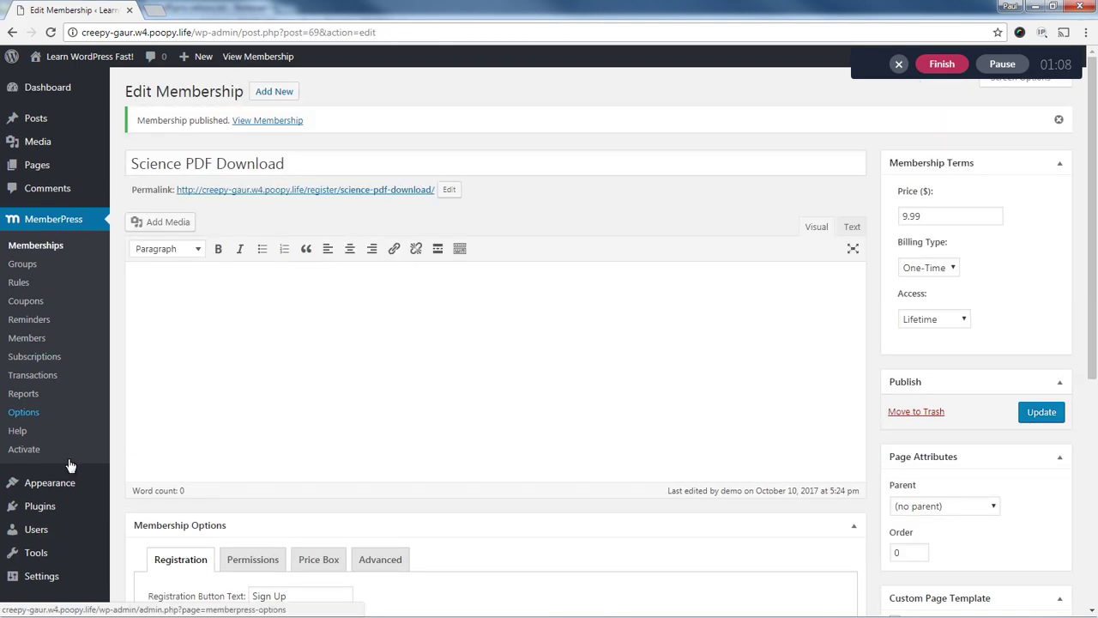
Add the Science PDF Download membership to the Main Menu, positioned just above Account.
mouse_move(68, 482)
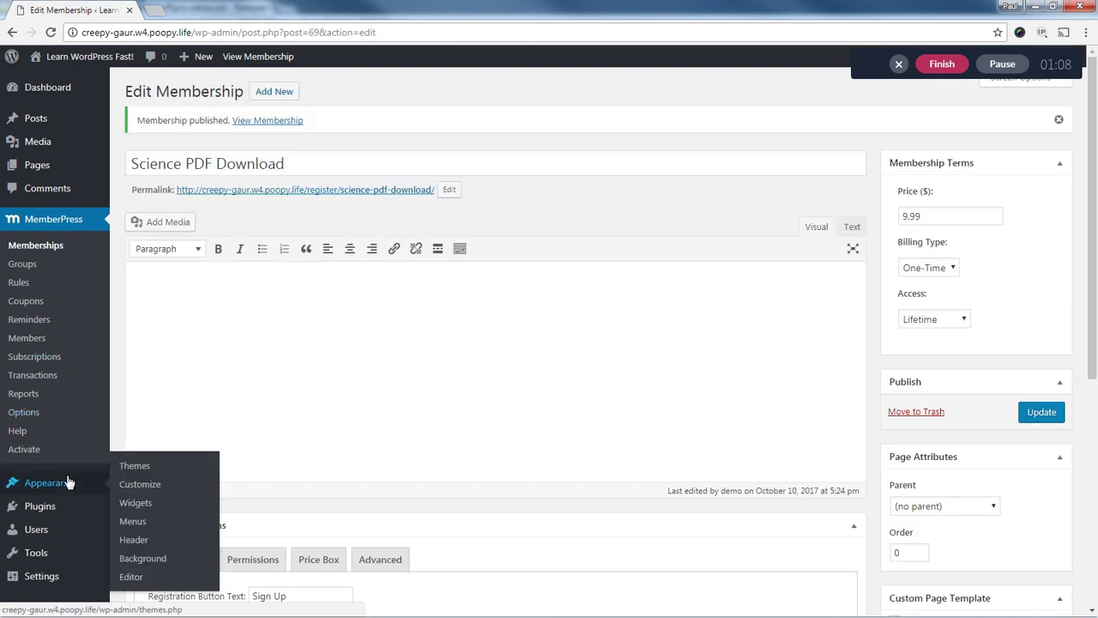
left_click(135, 523)
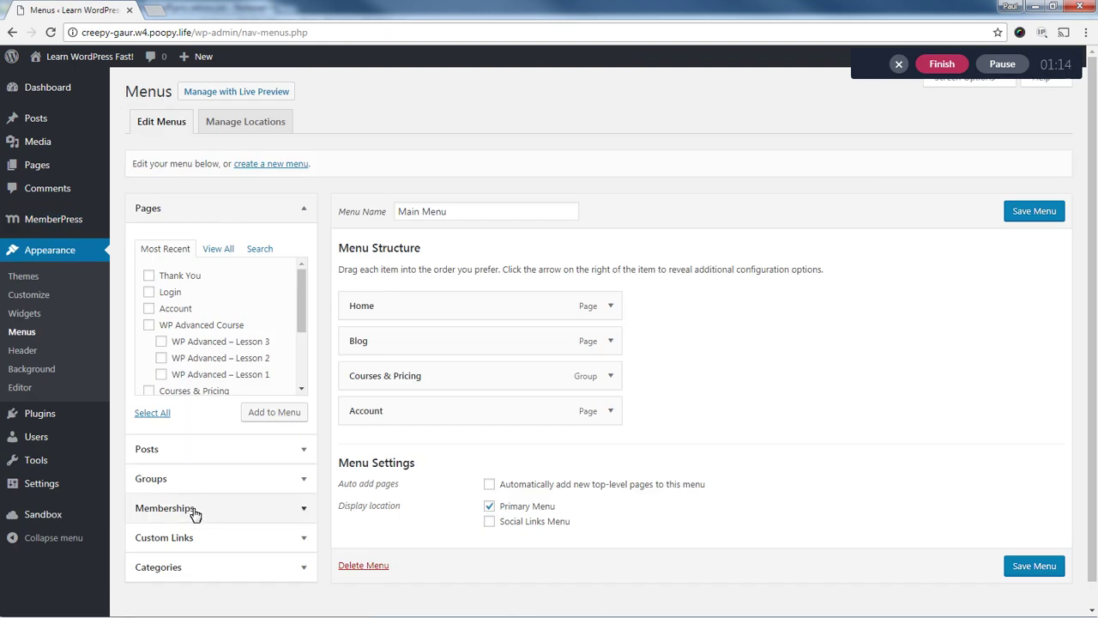
left_click(229, 503)
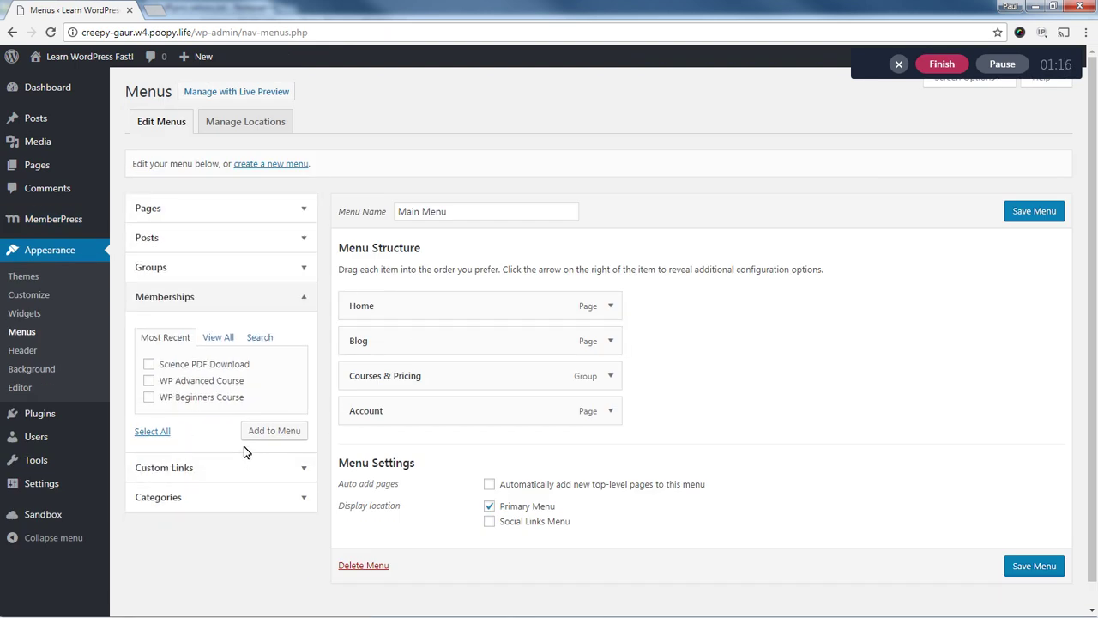
left_click(216, 364)
left_click(274, 431)
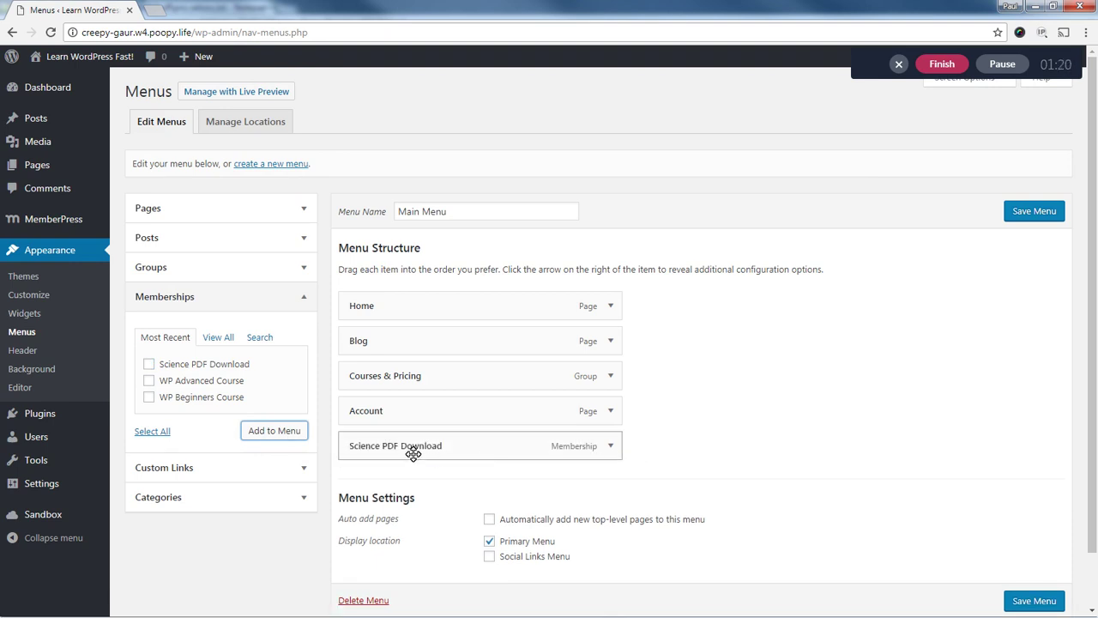
left_click_drag(417, 447, 417, 412)
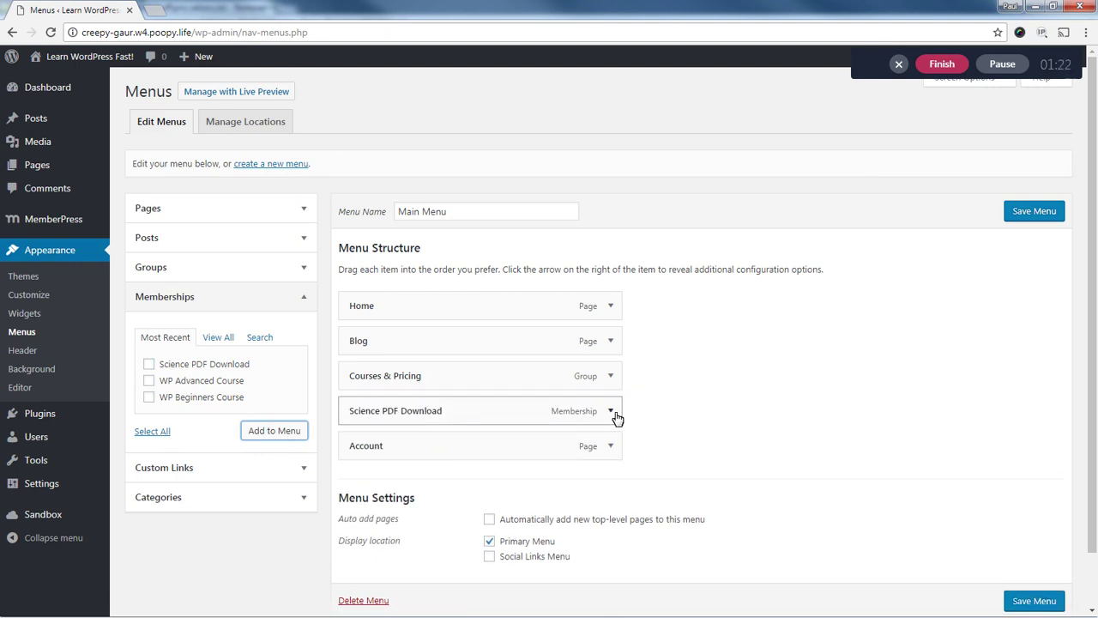
Shorten the item's navigation label to 'Science PDF' and save the menu.
left_click(611, 410)
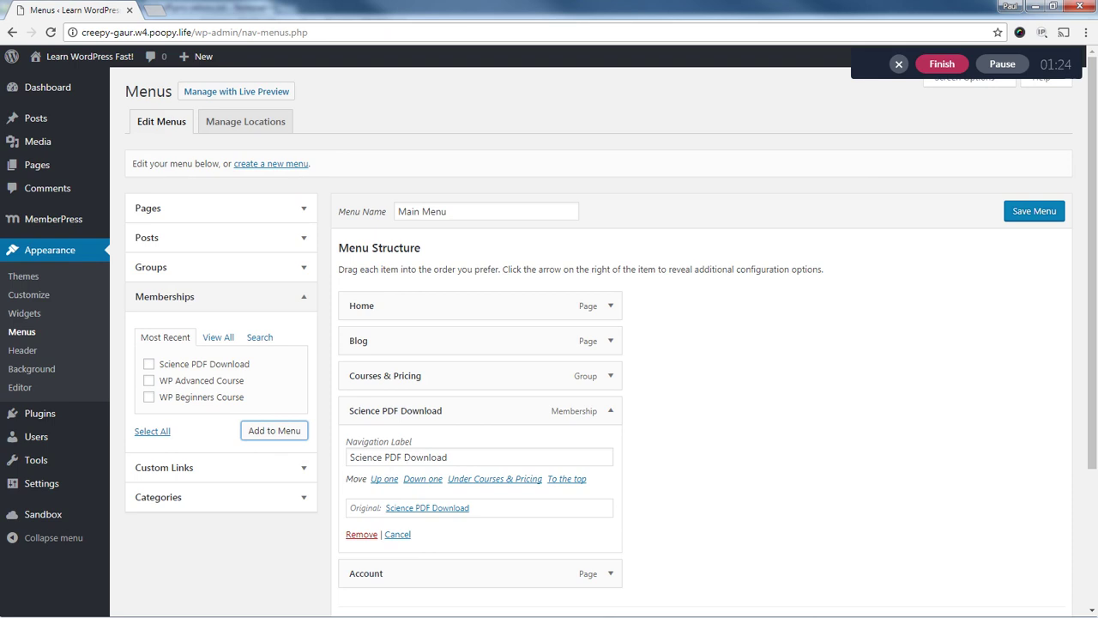
double_click(425, 456)
key("BackSpace")
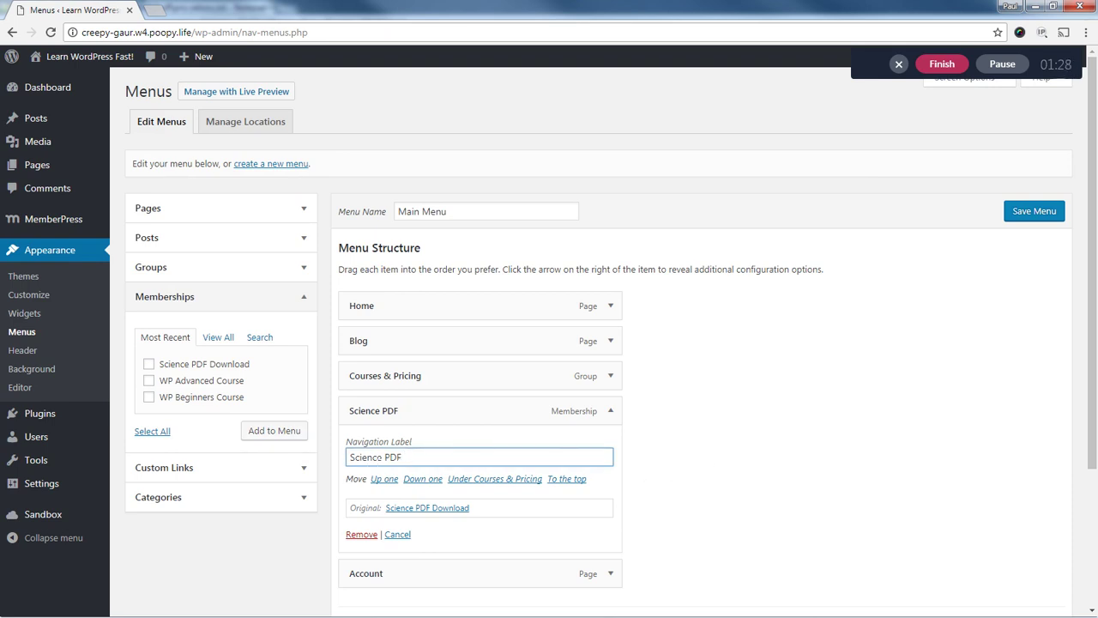
left_click(611, 410)
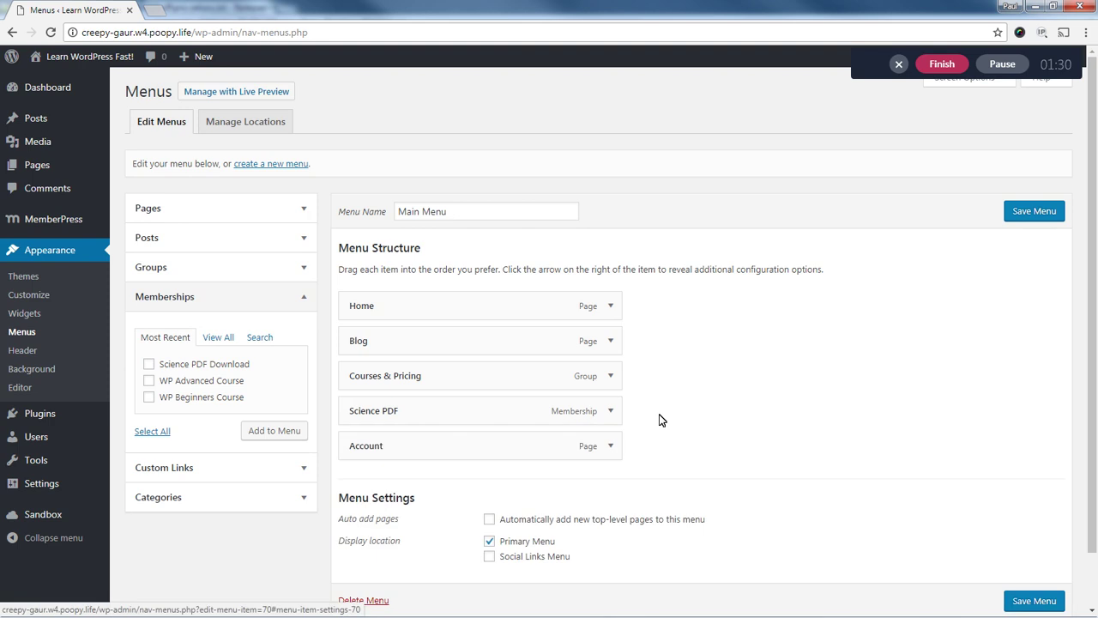
left_click(1047, 214)
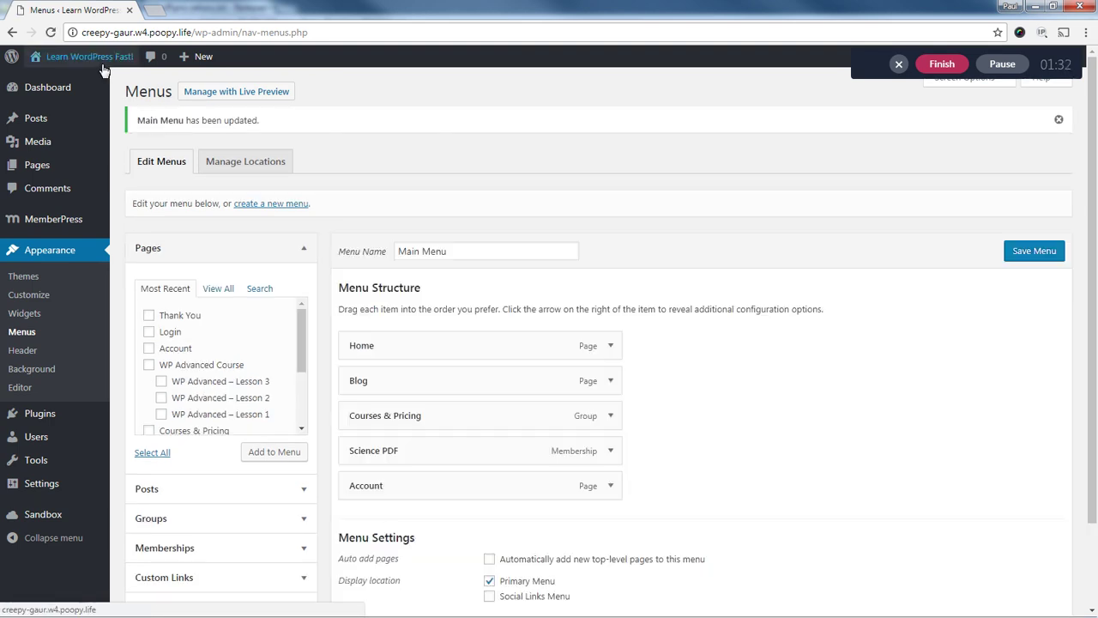
Go from the dashboard to the live site's Courses & Pricing page.
mouse_move(86, 60)
left_click(86, 86)
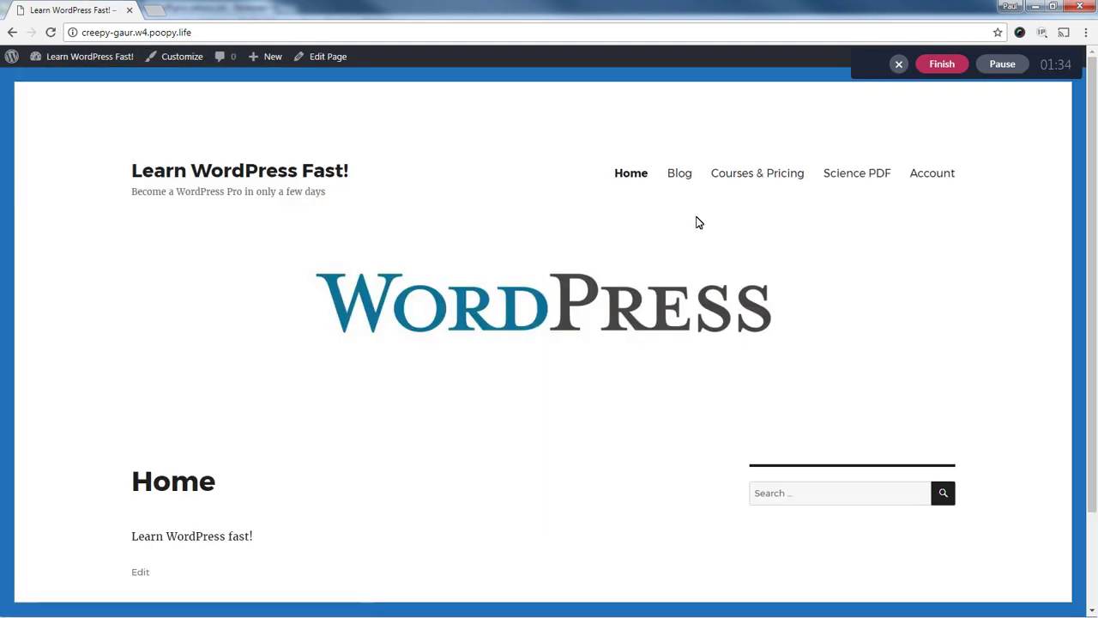
left_click(755, 177)
scroll(576, 314, "down", 3)
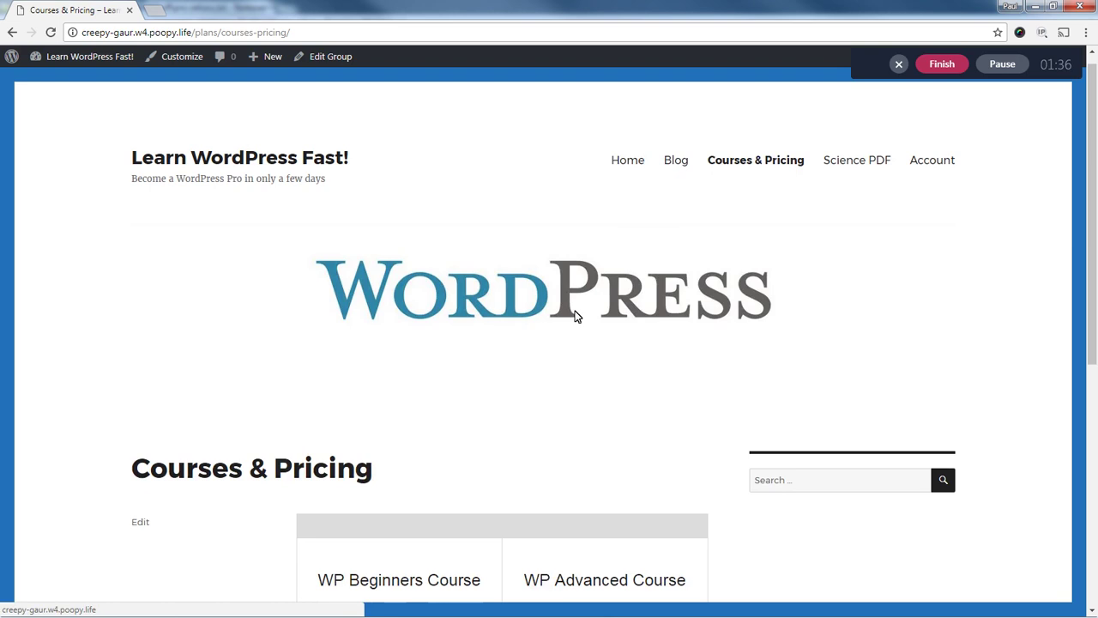
scroll(631, 343, "up", 3)
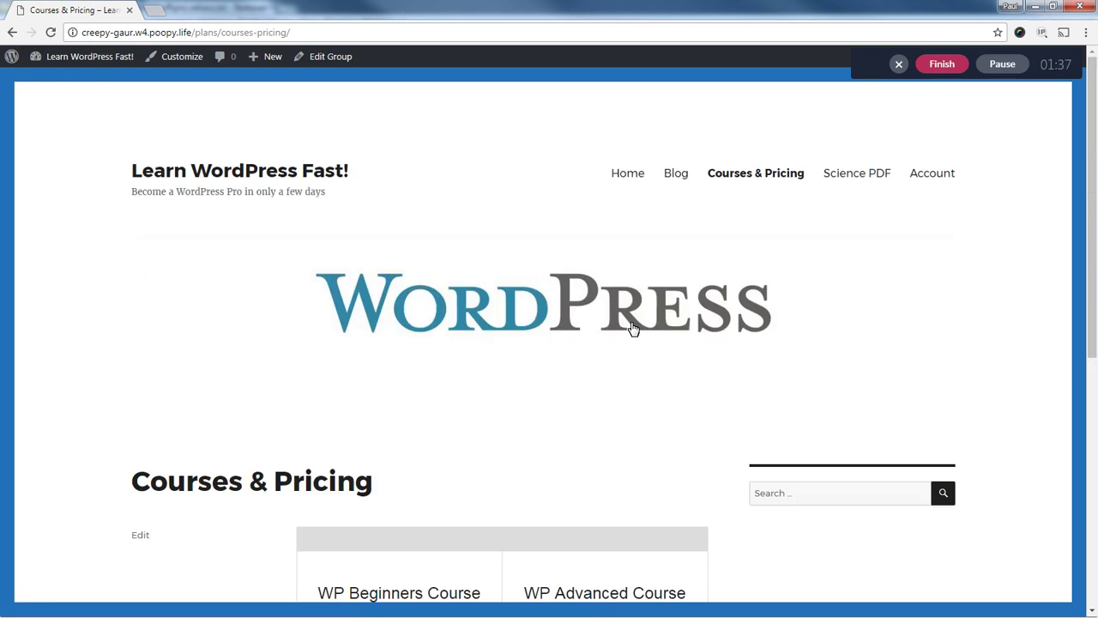
Open the Science PDF sign-up page and review its title and $9.99 price.
left_click(860, 176)
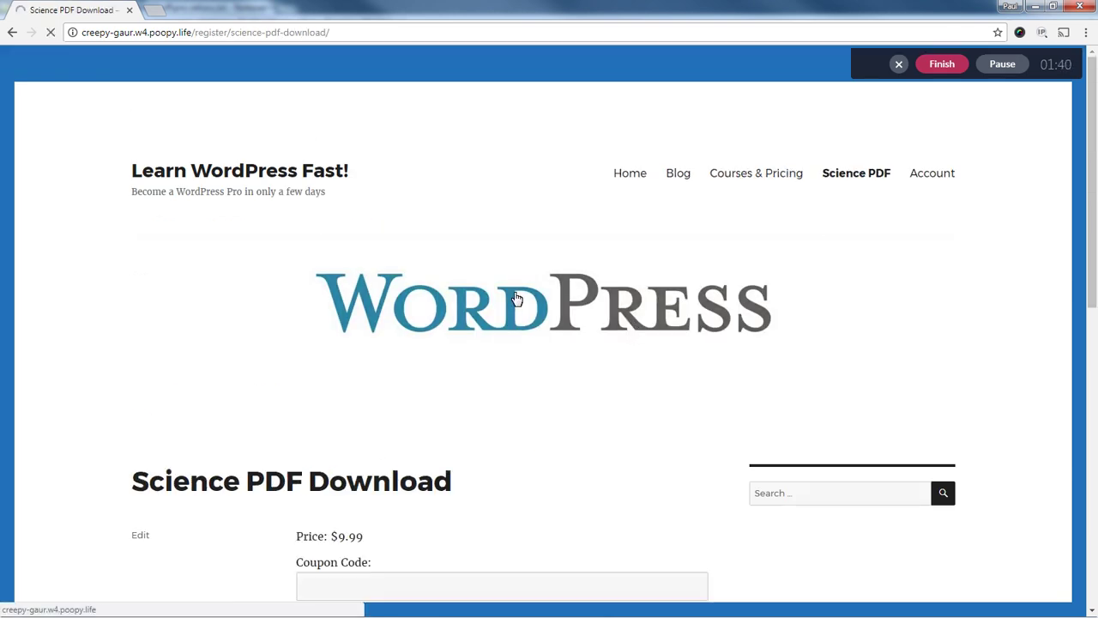
scroll(460, 346, "down", 2)
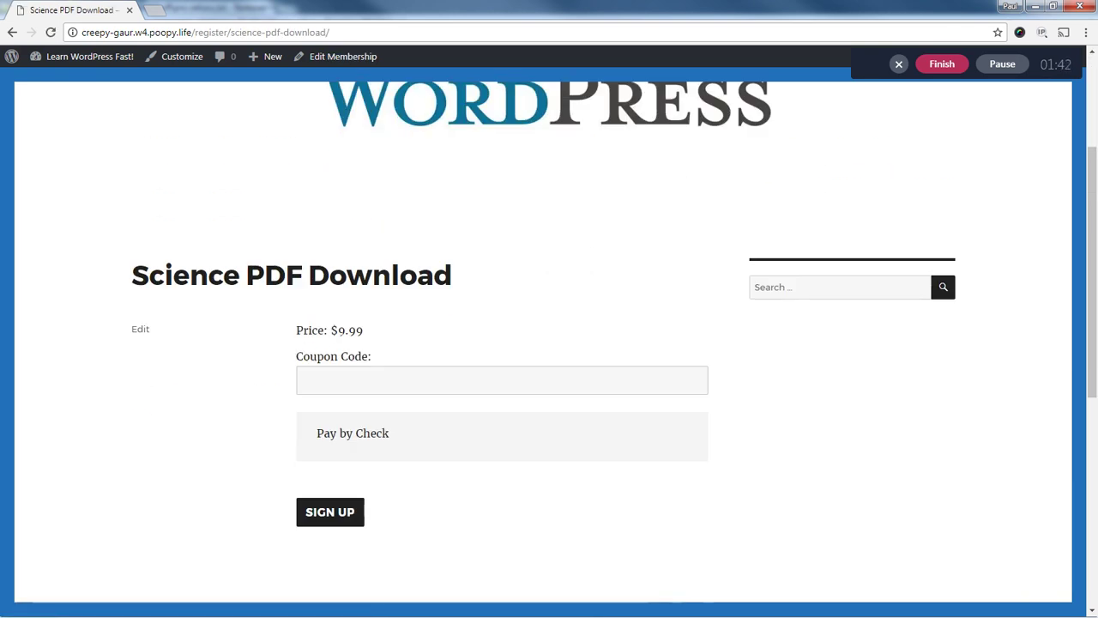
left_click_drag(330, 331, 429, 338)
left_click(433, 336)
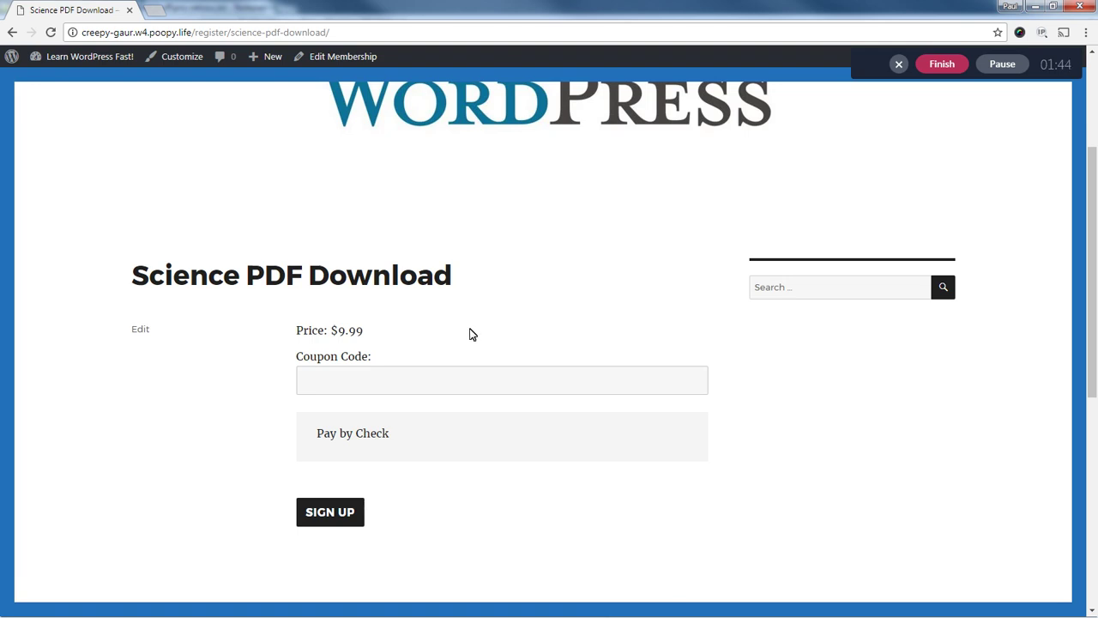
scroll(470, 335, "up", 2)
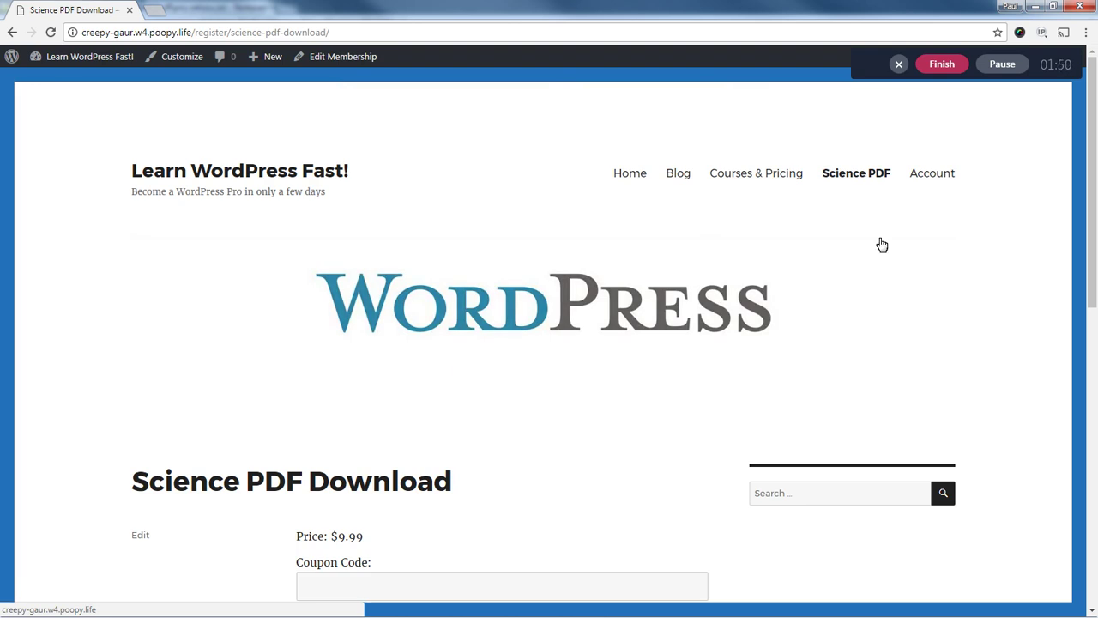
scroll(543, 334, "down", 2)
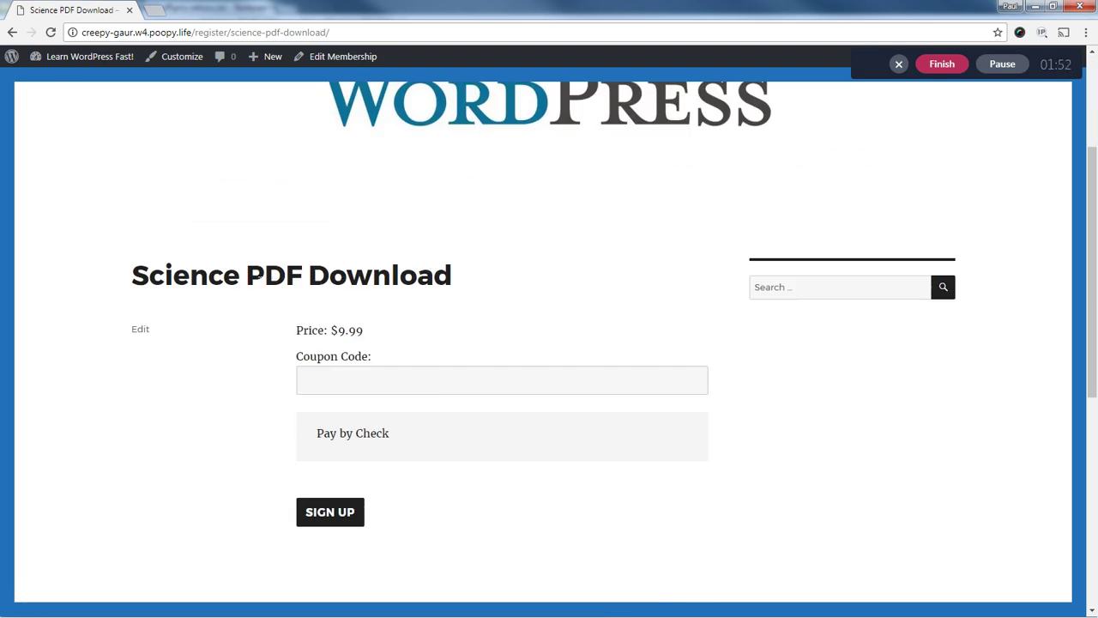
left_click_drag(245, 276, 485, 283)
left_click(310, 276)
mouse_move(73, 77)
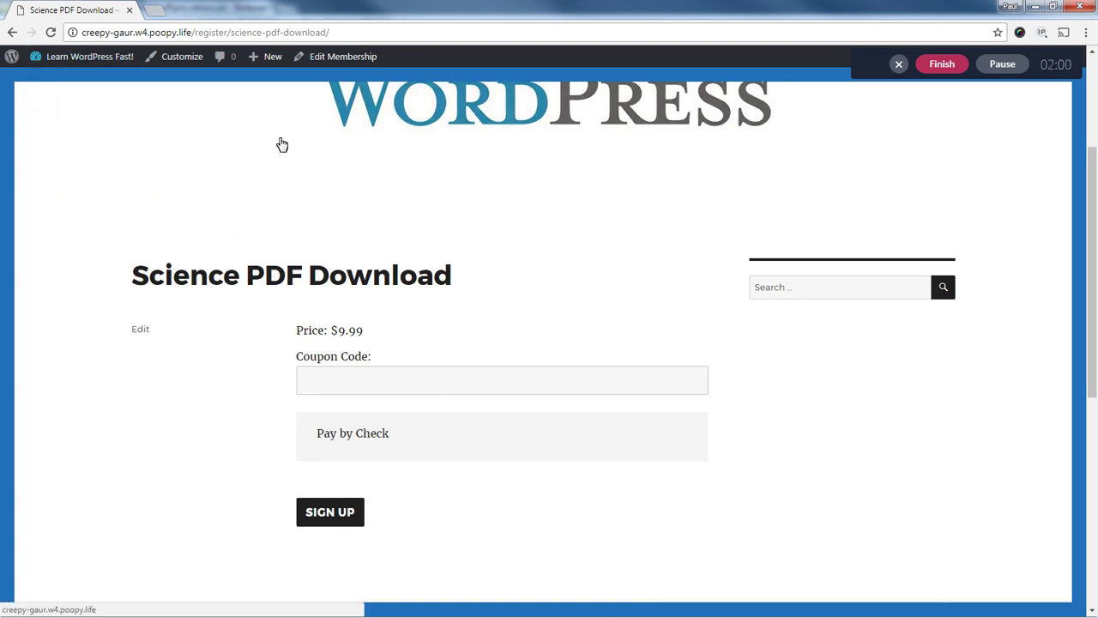
In the membership editor, start a mepr-active shortcode with membership="69" copied from the URL.
left_click(343, 56)
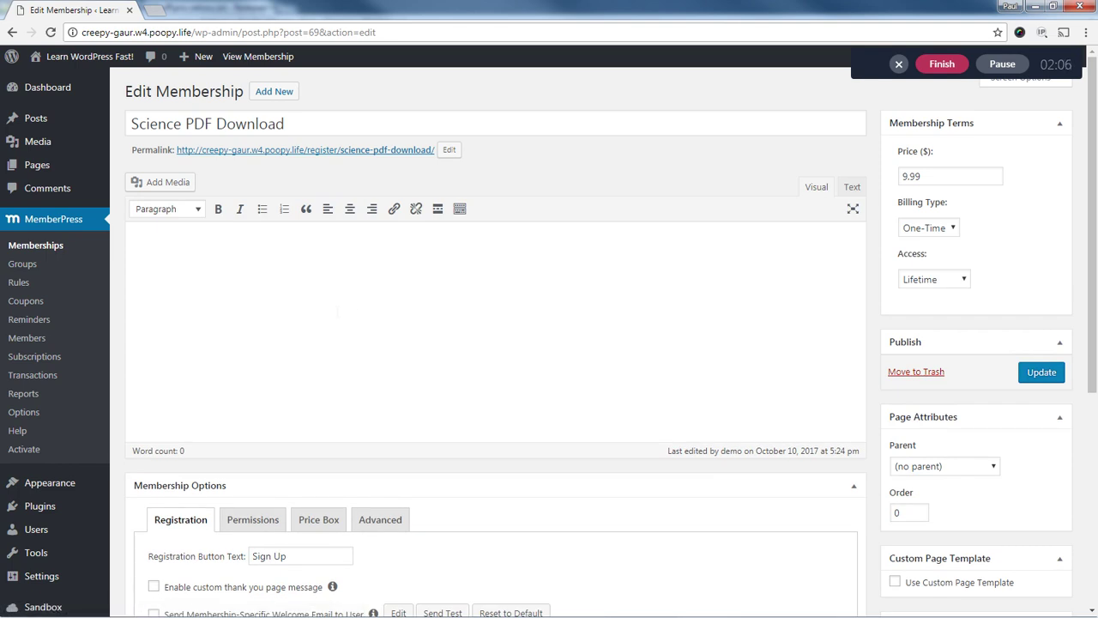
type("mepr-active")
type(" me")
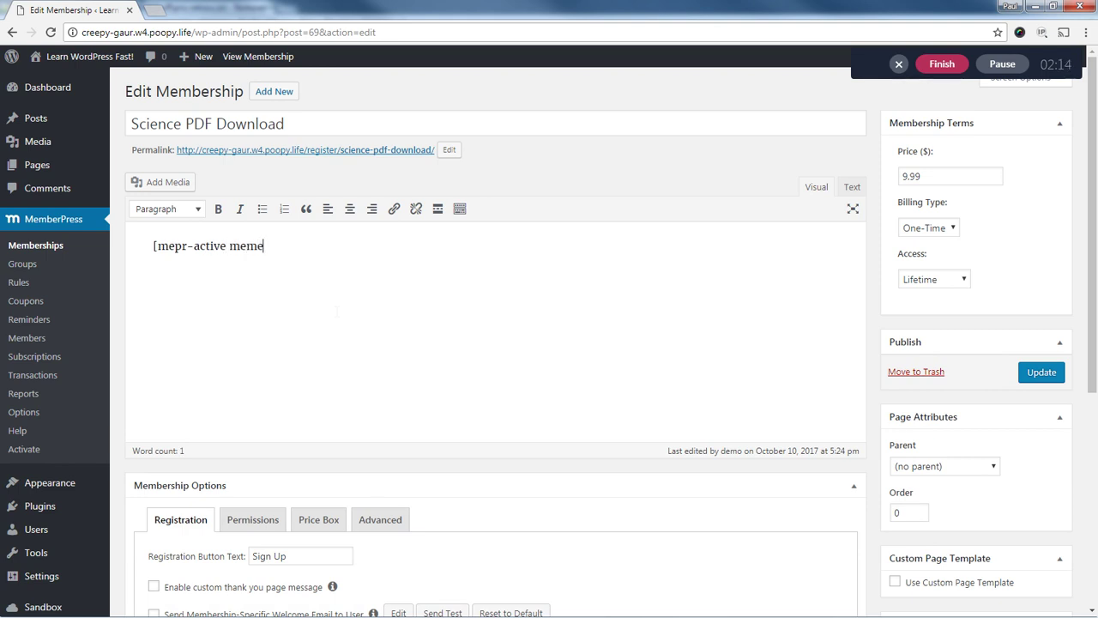
key("BackSpace")
type("bership=\"\"")
double_click(314, 32)
right_click(314, 34)
left_click(340, 86)
left_click(312, 246)
key("ctrl+v")
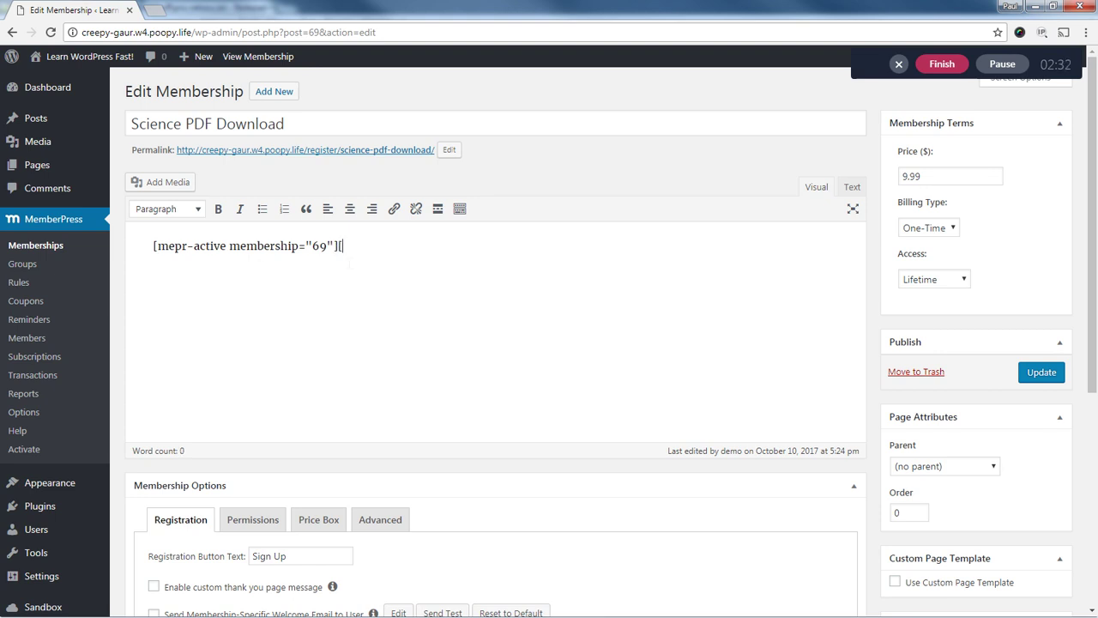
Add a second mepr-active shortcode with ifallowed="hide" and put 'Download PDF' inside the first.
type("mepr-active]")
type("mepr-active")
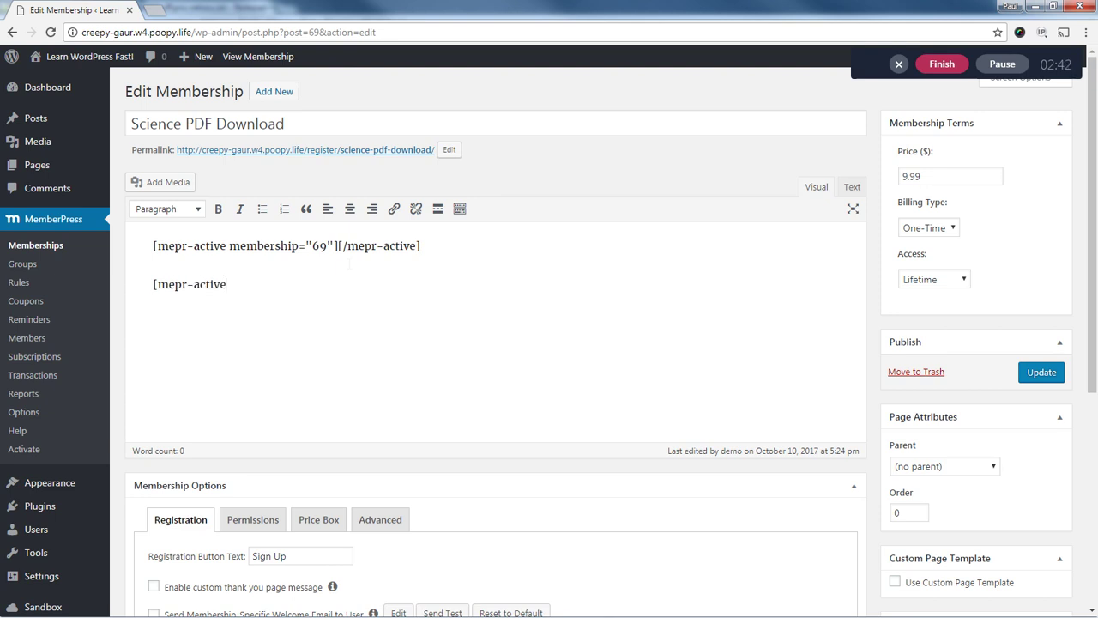
type(" membership=\"69]")
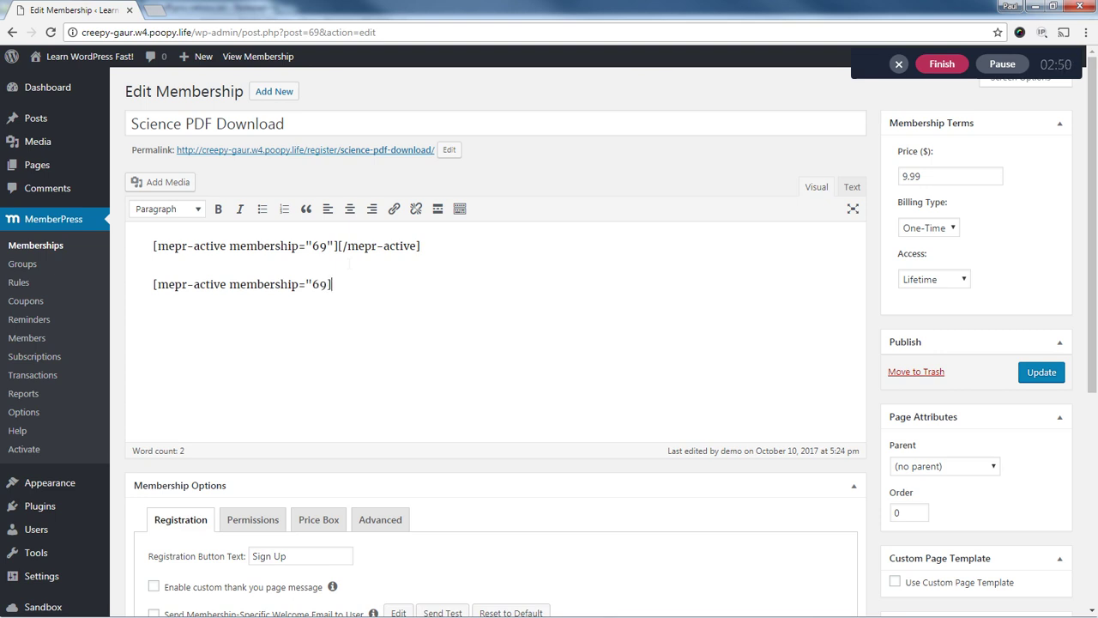
key("BackSpace")
type("ifallowed=\"hide\"")
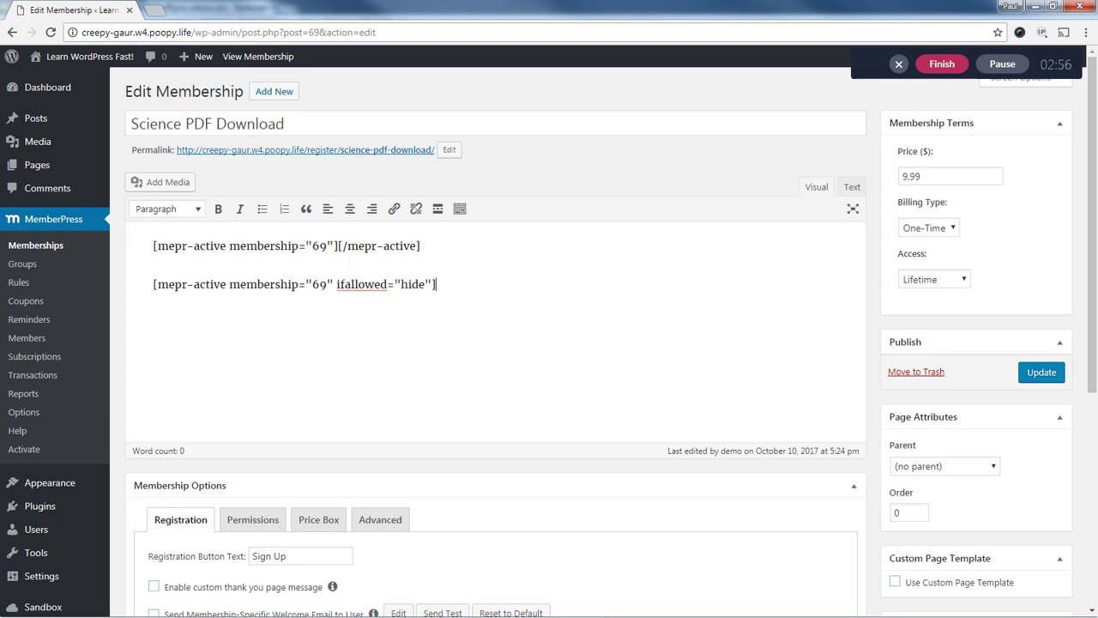
type("][/mepr-active]")
type("Download P")
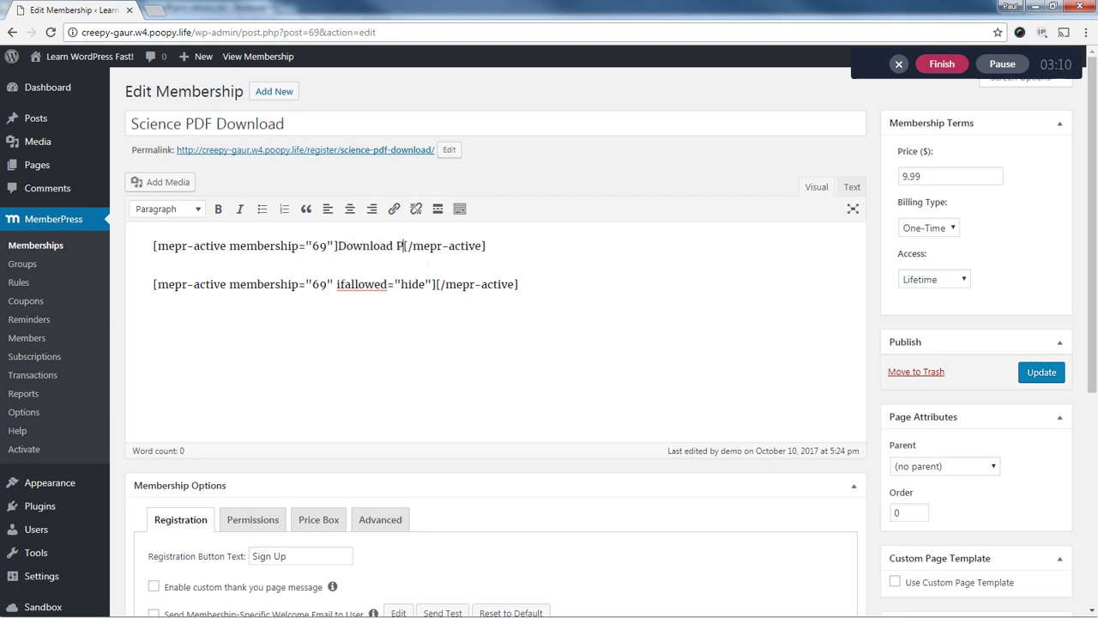
type("DF")
left_click_drag(338, 246, 419, 246)
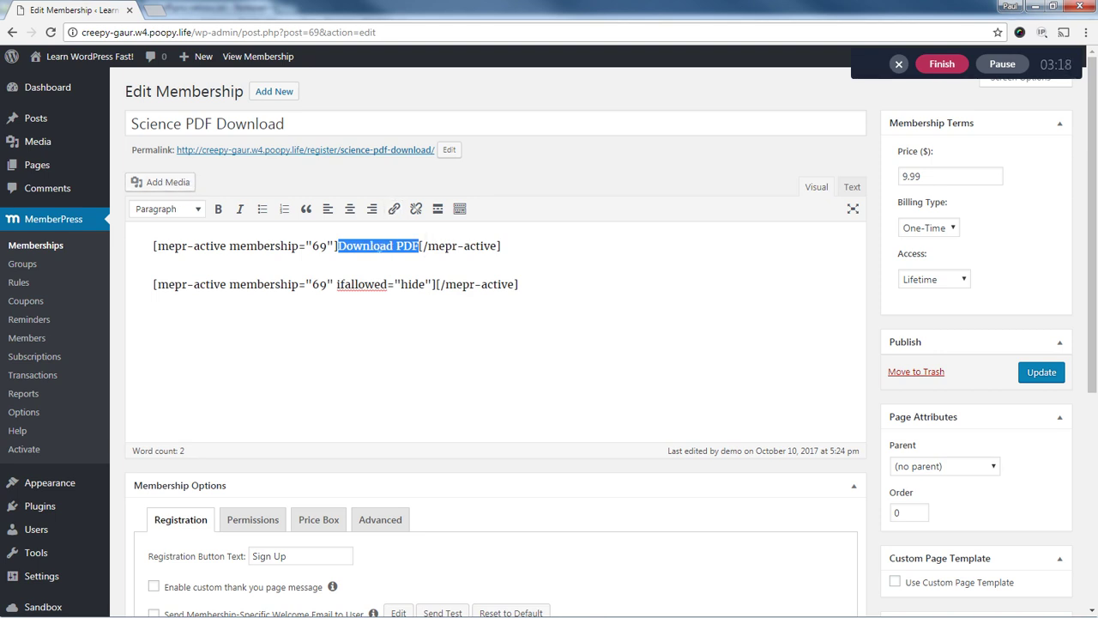
Upload k-2.pdf to the media library from the membership editor.
left_click(180, 189)
left_click(195, 116)
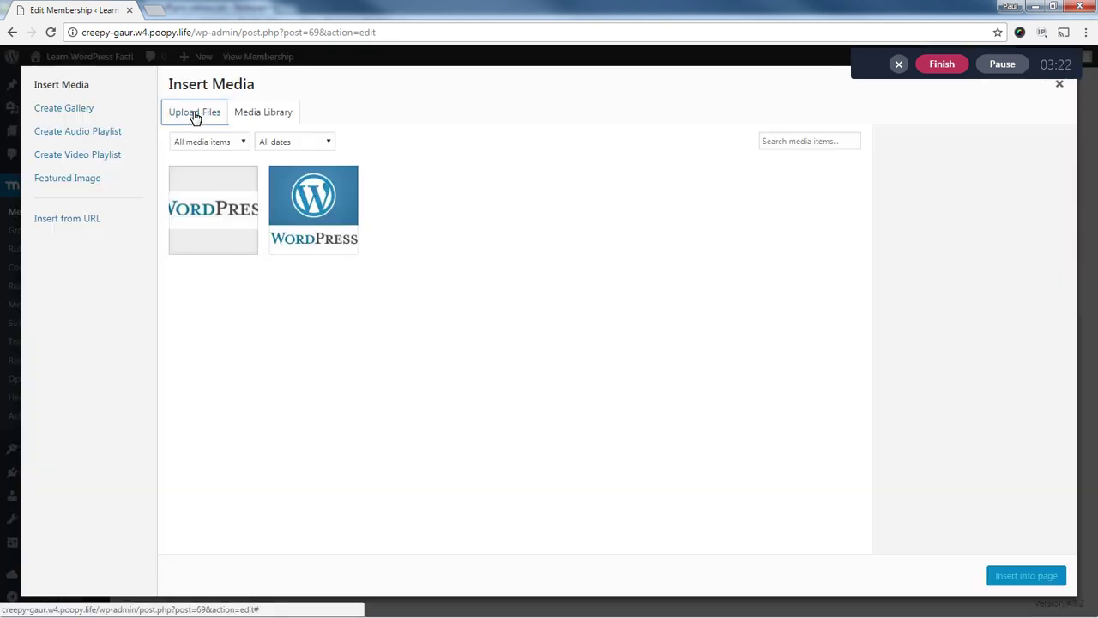
left_click(639, 333)
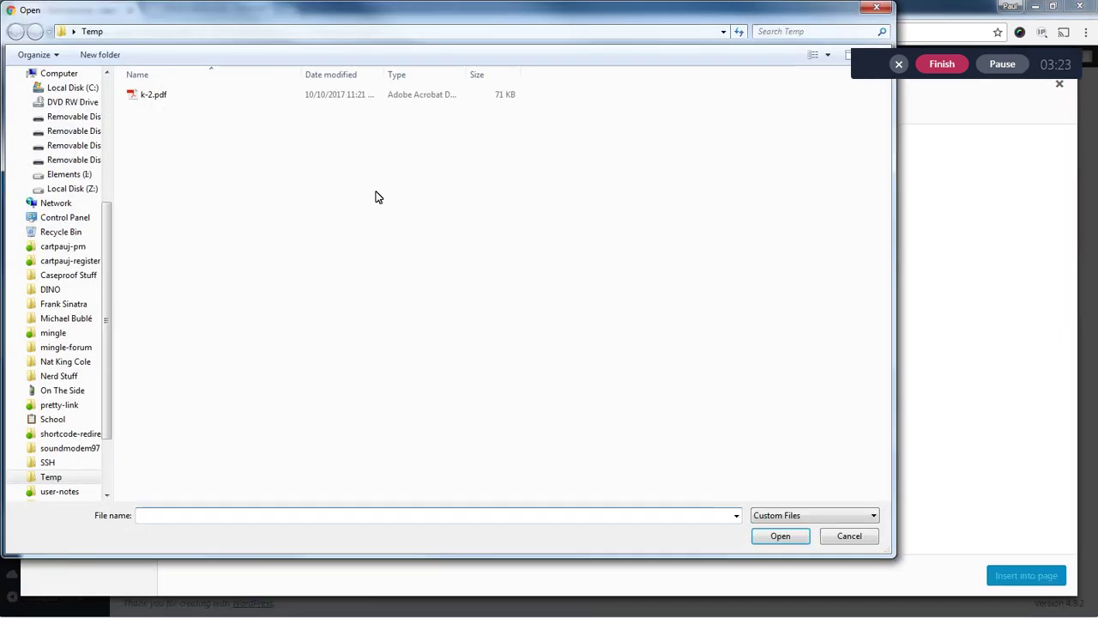
double_click(147, 98)
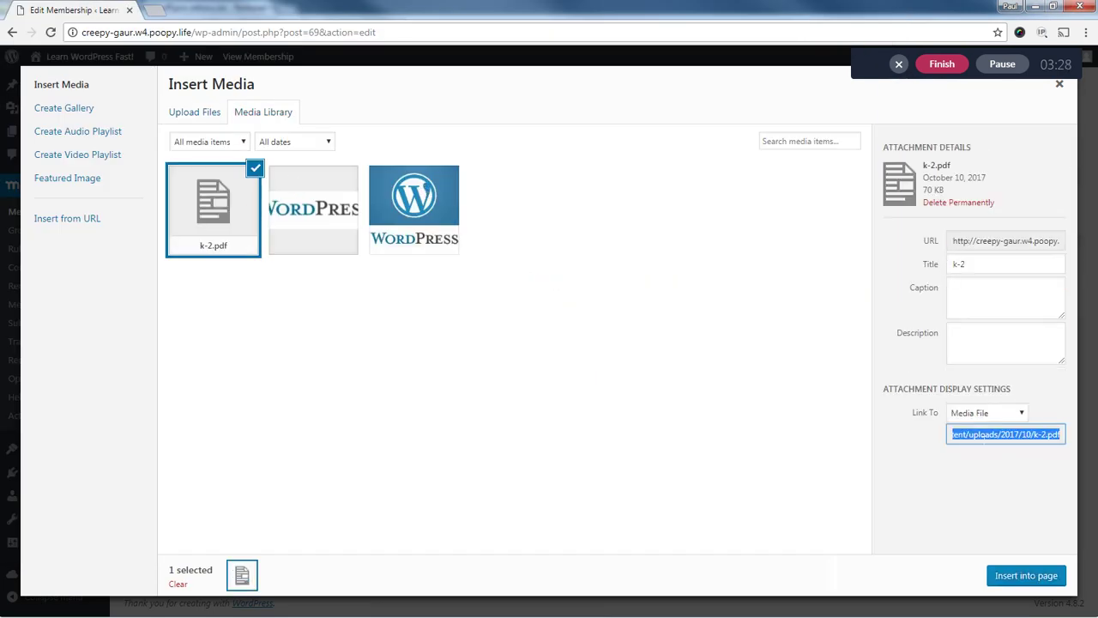
Keep Link To as Media File, copy the k-2.pdf URL, and close the media window.
left_click(974, 433)
left_click(974, 416)
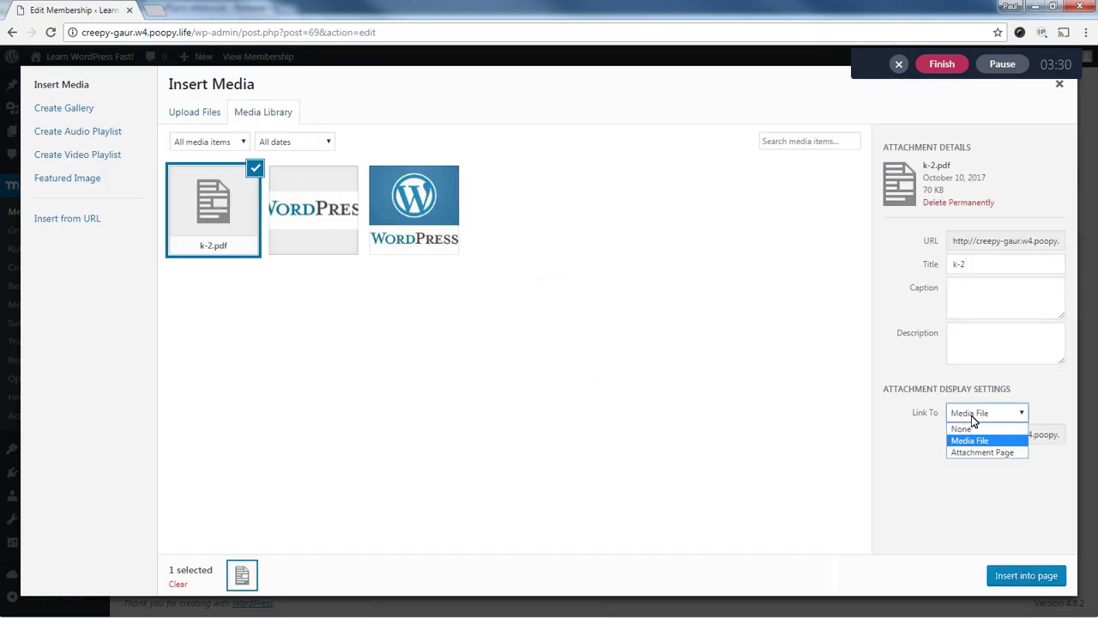
left_click(974, 440)
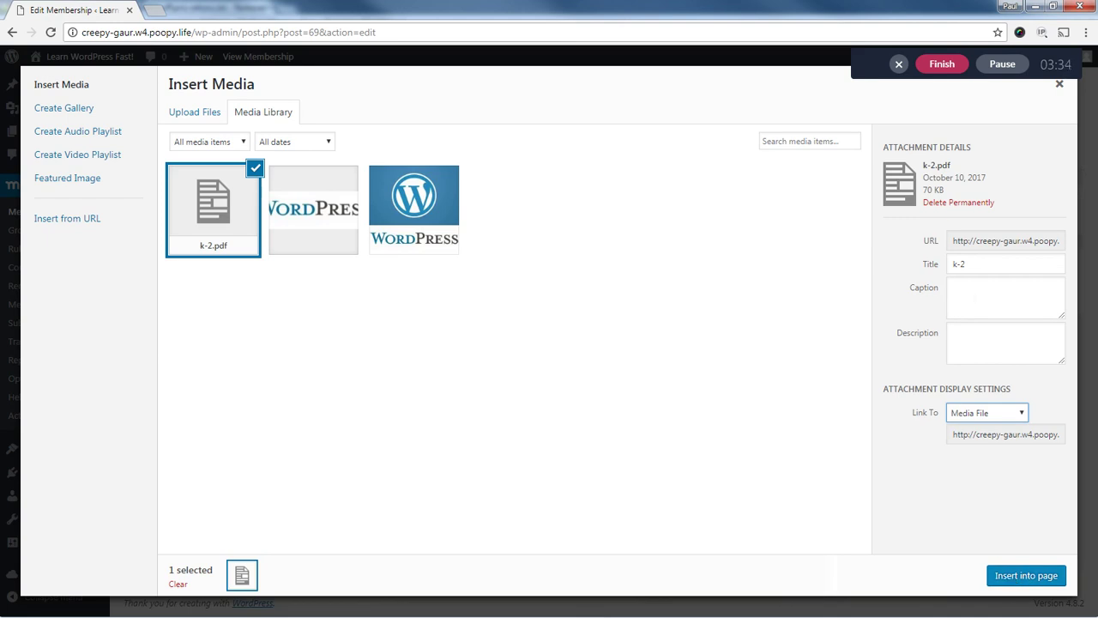
key("Tab")
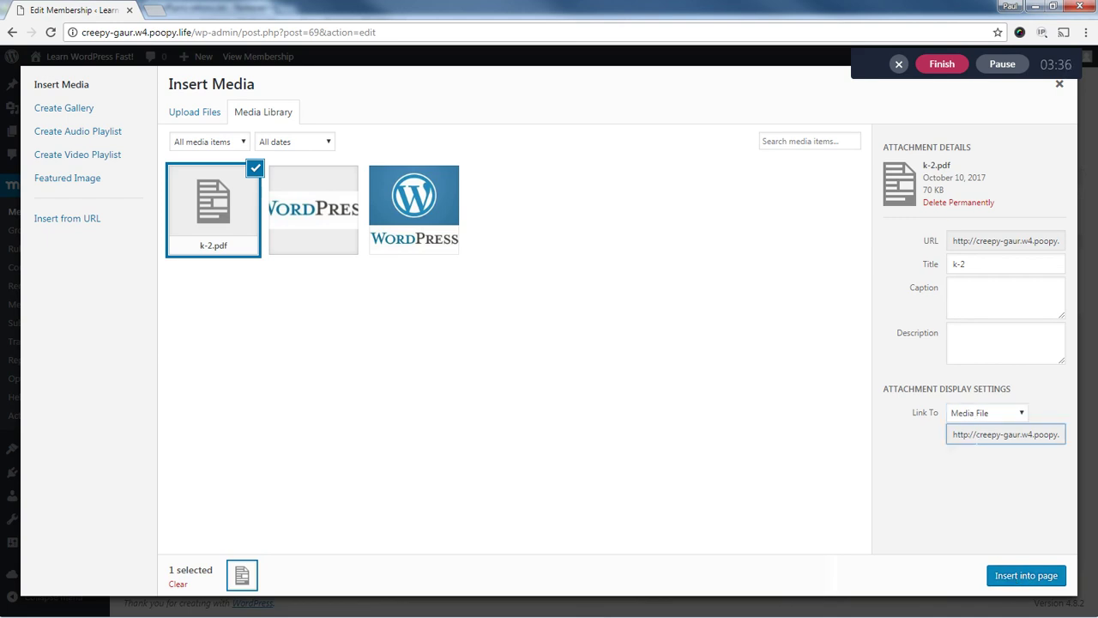
key("ctrl+a")
right_click(954, 435)
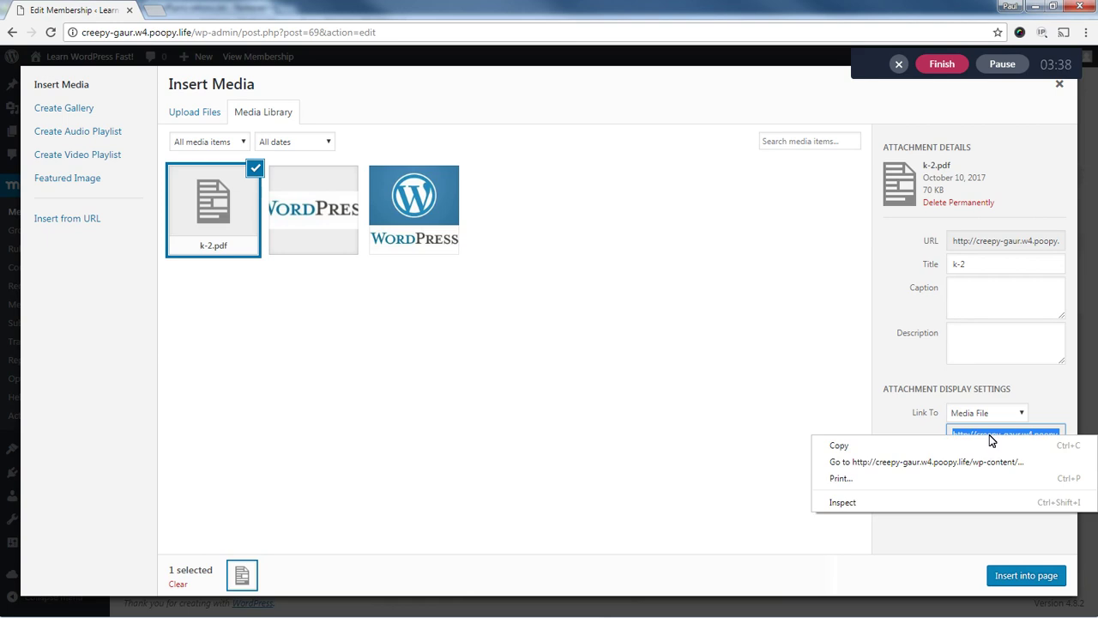
left_click(872, 448)
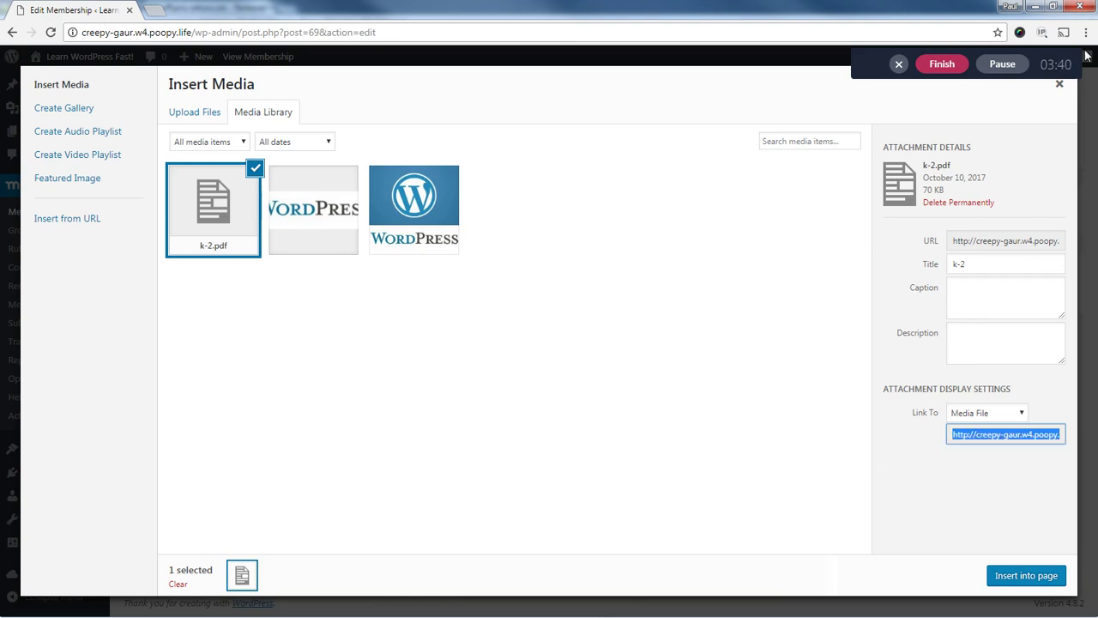
left_click(1061, 88)
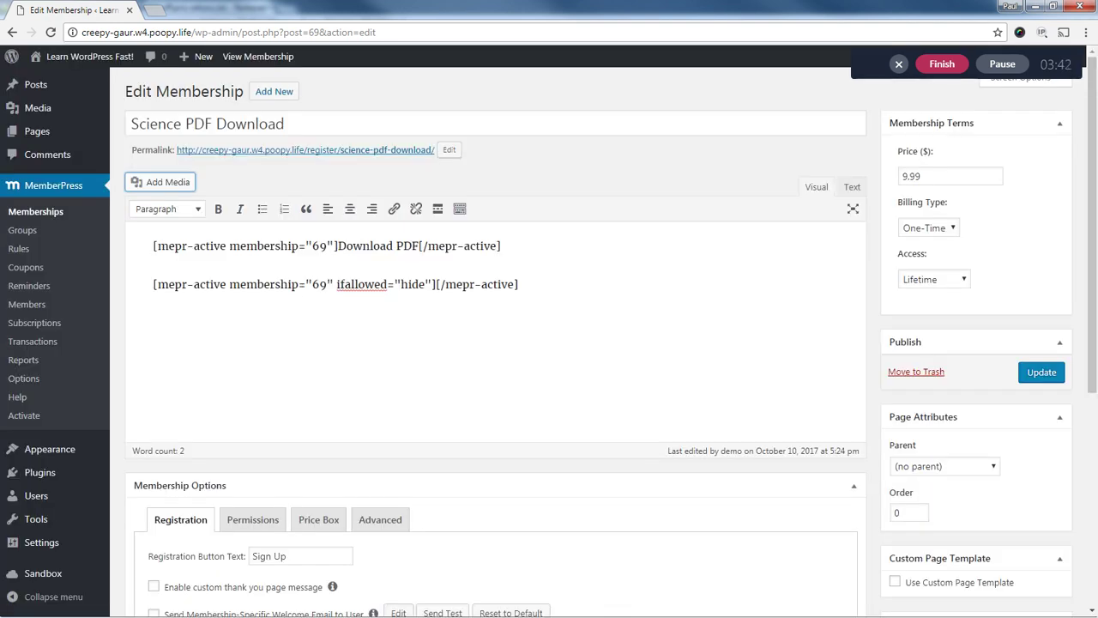
Link the 'Download PDF' text to the uploaded k-2.pdf URL.
left_click_drag(338, 246, 412, 246)
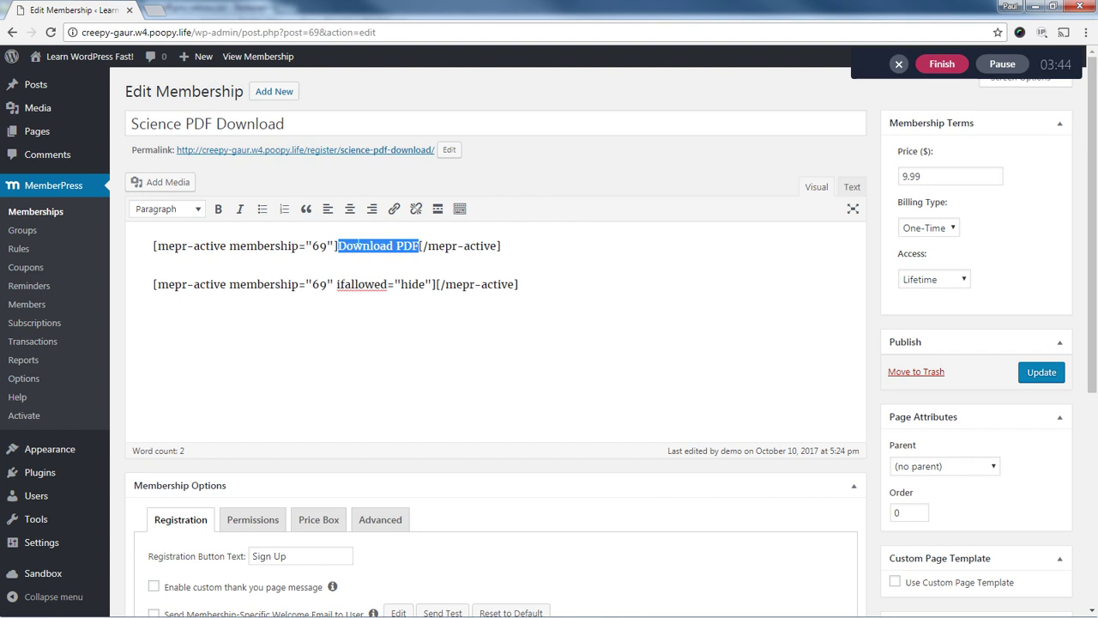
left_click(394, 208)
right_click(352, 273)
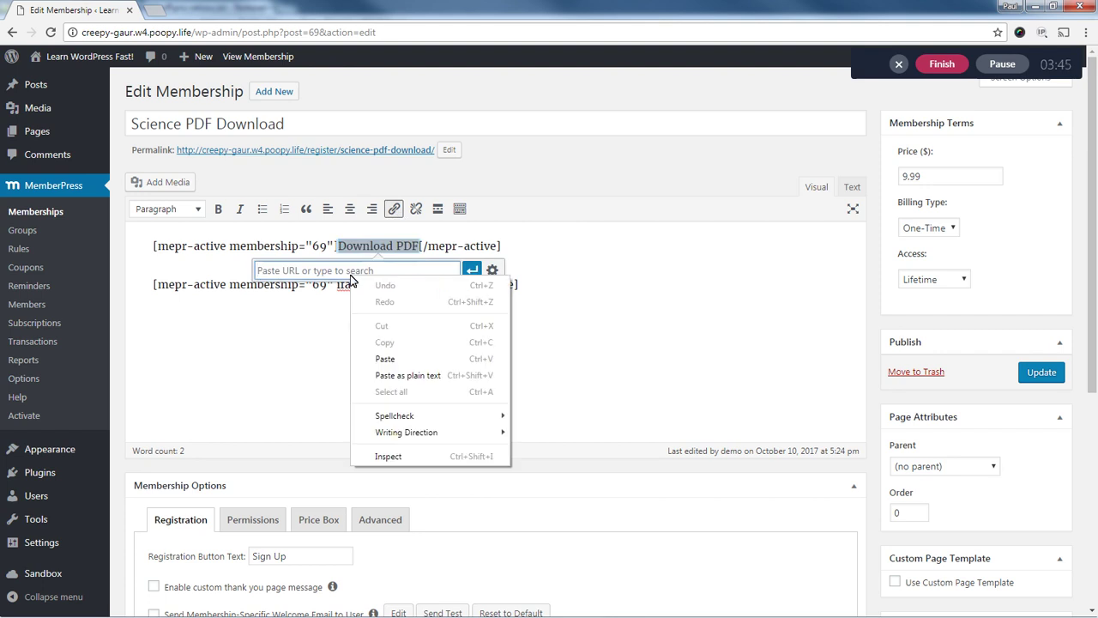
left_click(401, 364)
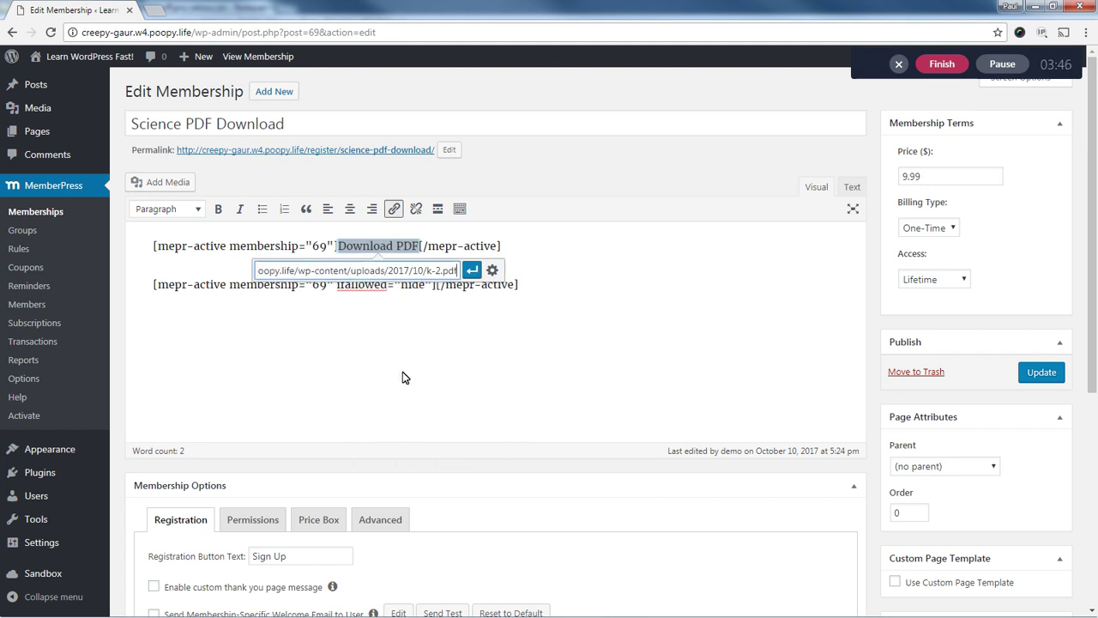
left_click(472, 270)
Copy [mepr-membership-registration-form] from Membership Shortcodes into the second mepr-active block.
left_click(518, 284)
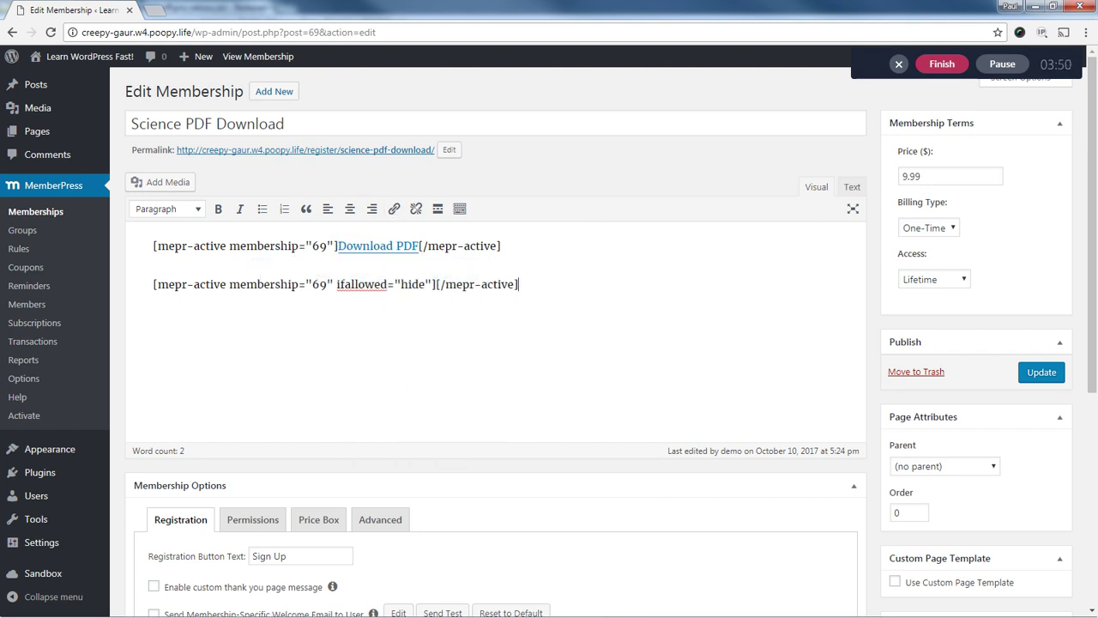
scroll(368, 375, "down", 2)
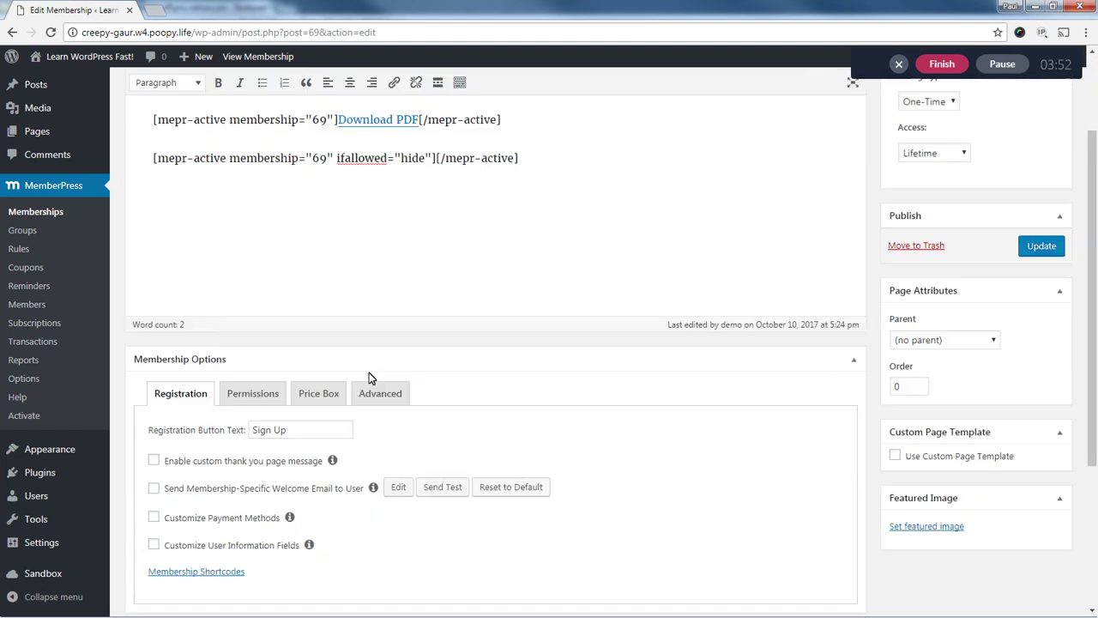
left_click(225, 492)
scroll(496, 343, "down", 2)
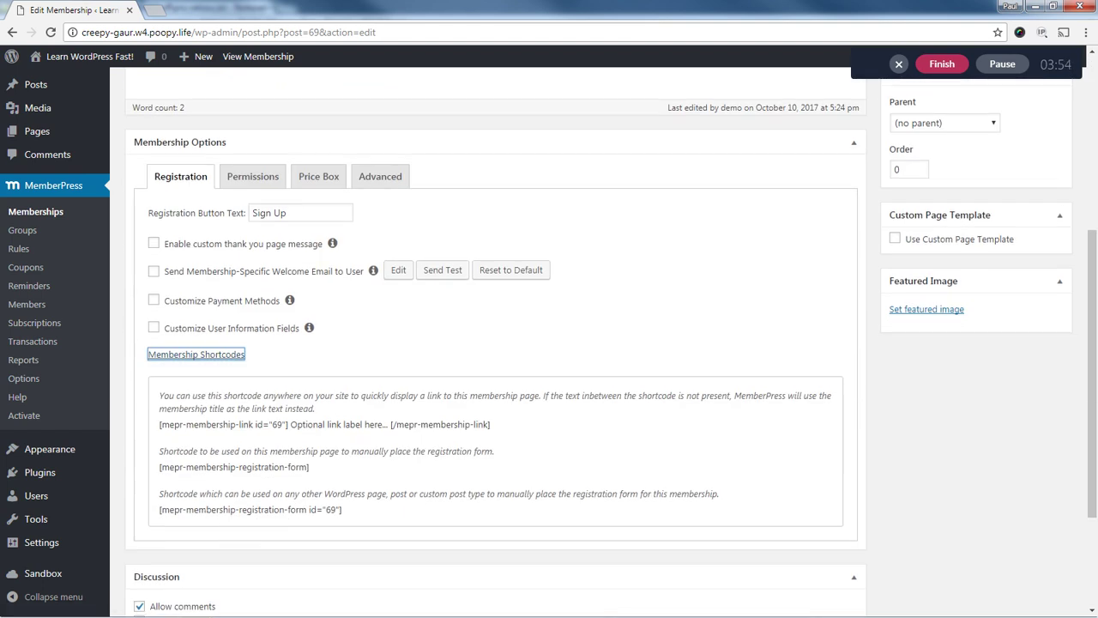
left_click_drag(159, 467, 299, 467)
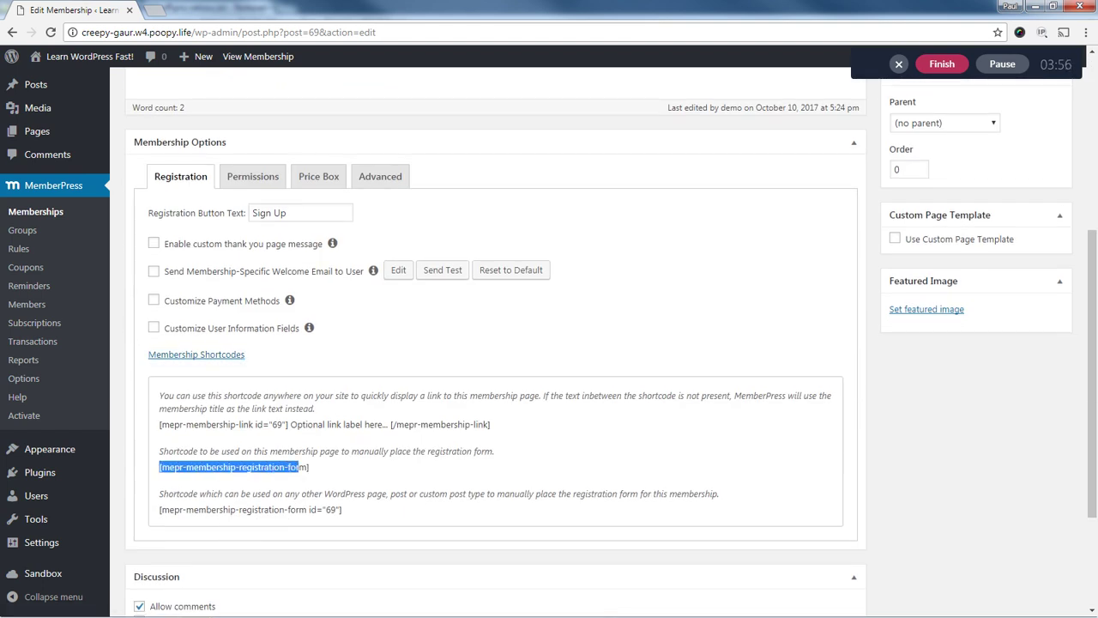
right_click(312, 475)
left_click(339, 486)
scroll(368, 509, "up", 5)
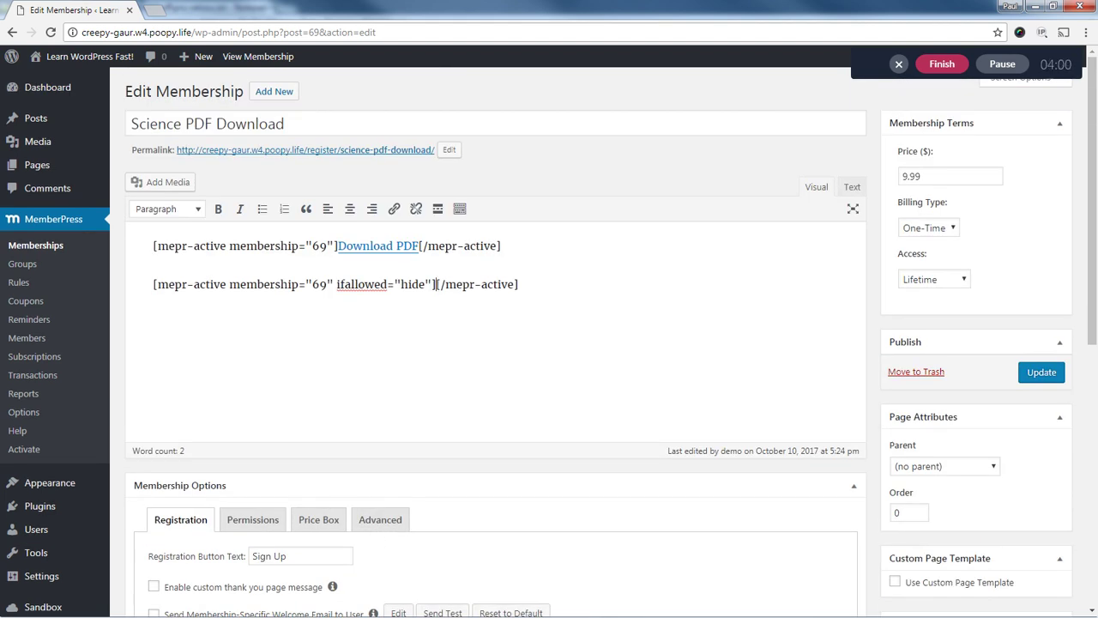
key("ctrl+v")
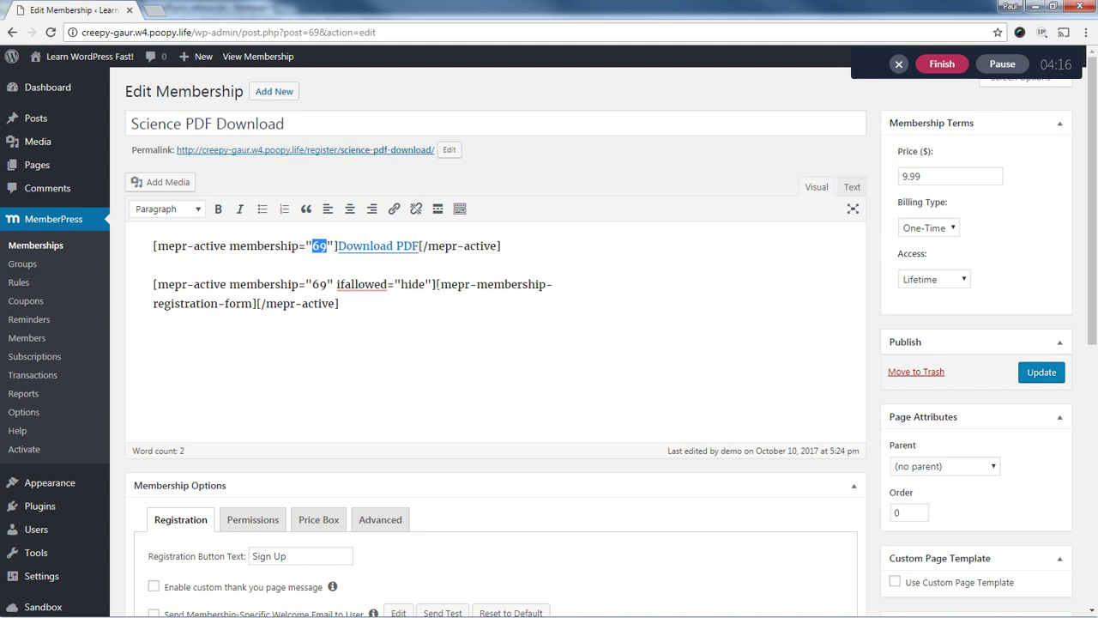
left_click_drag(436, 284, 266, 303)
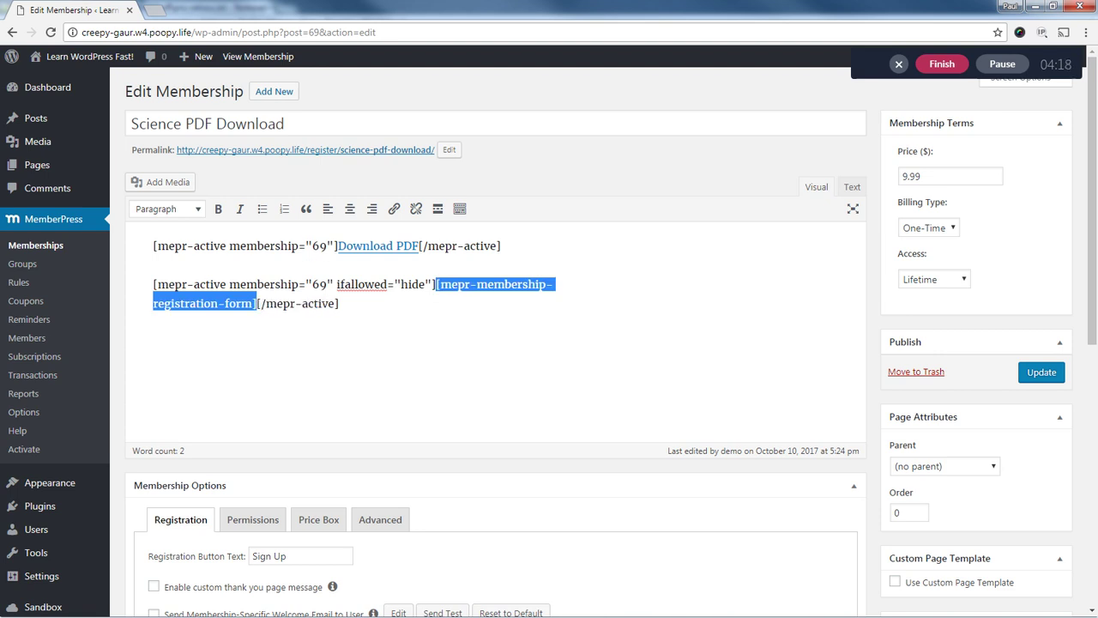
Save the membership with the Download PDF link and both shortcodes.
left_click(1042, 371)
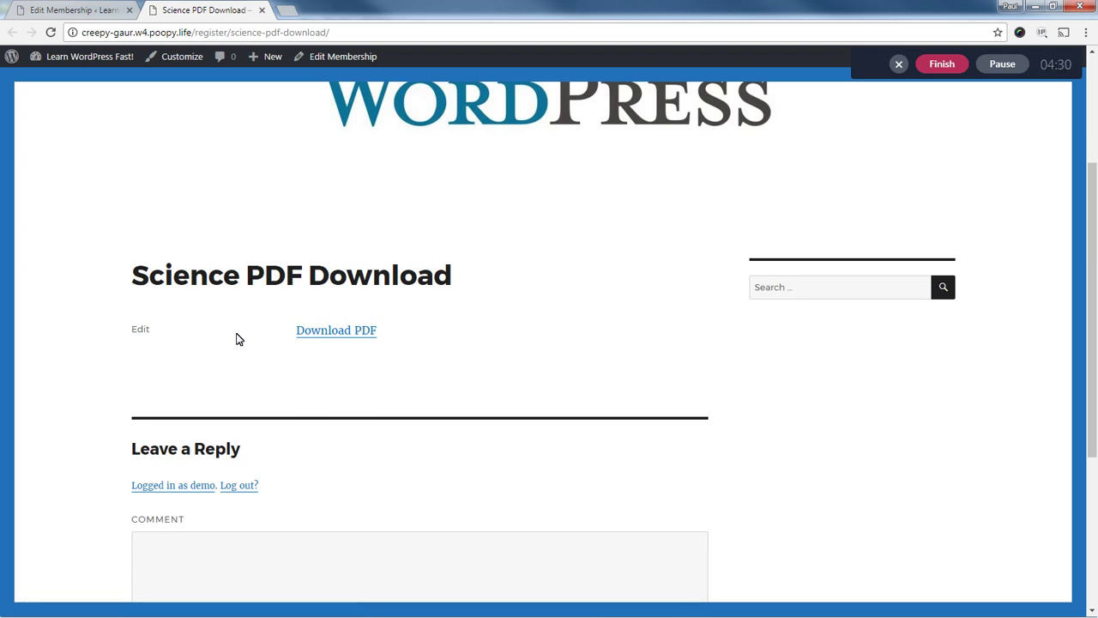
left_click(74, 10)
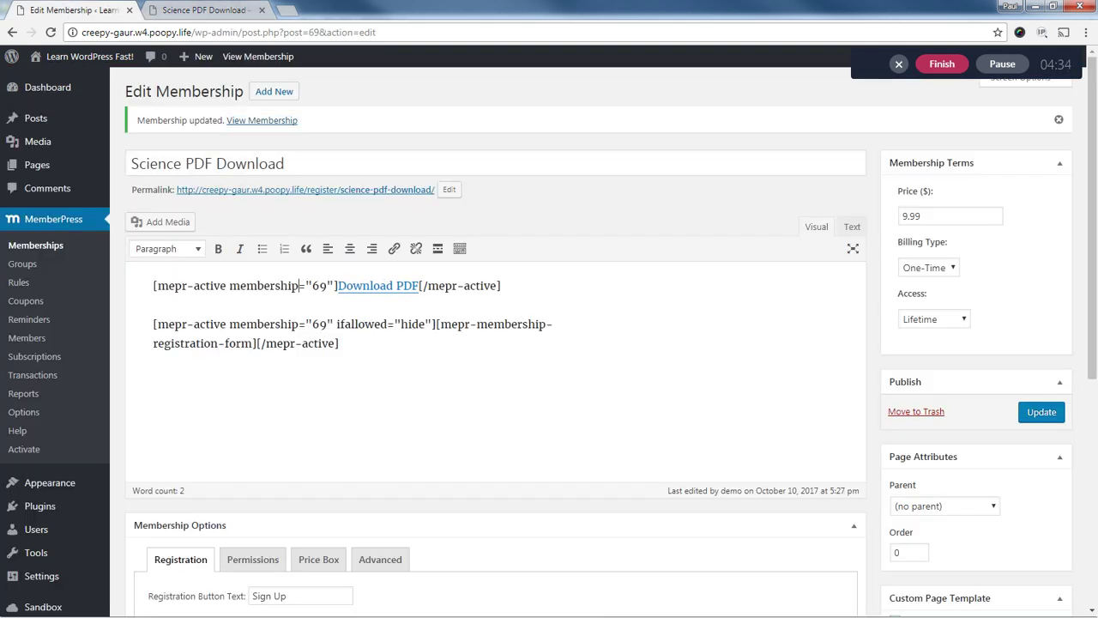
left_click(362, 366)
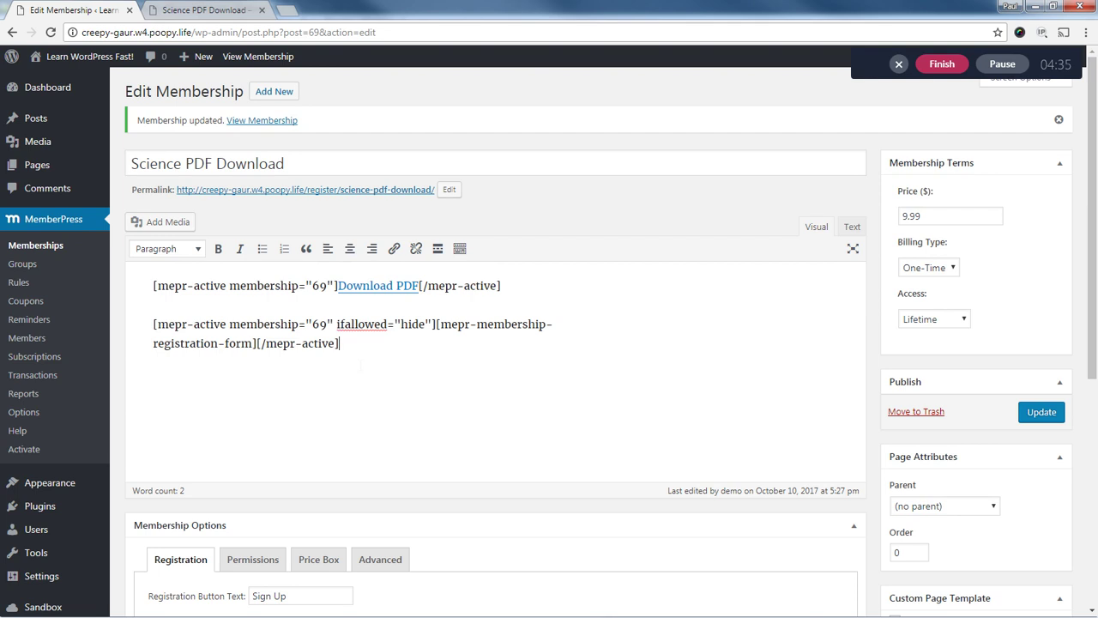
left_click(184, 10)
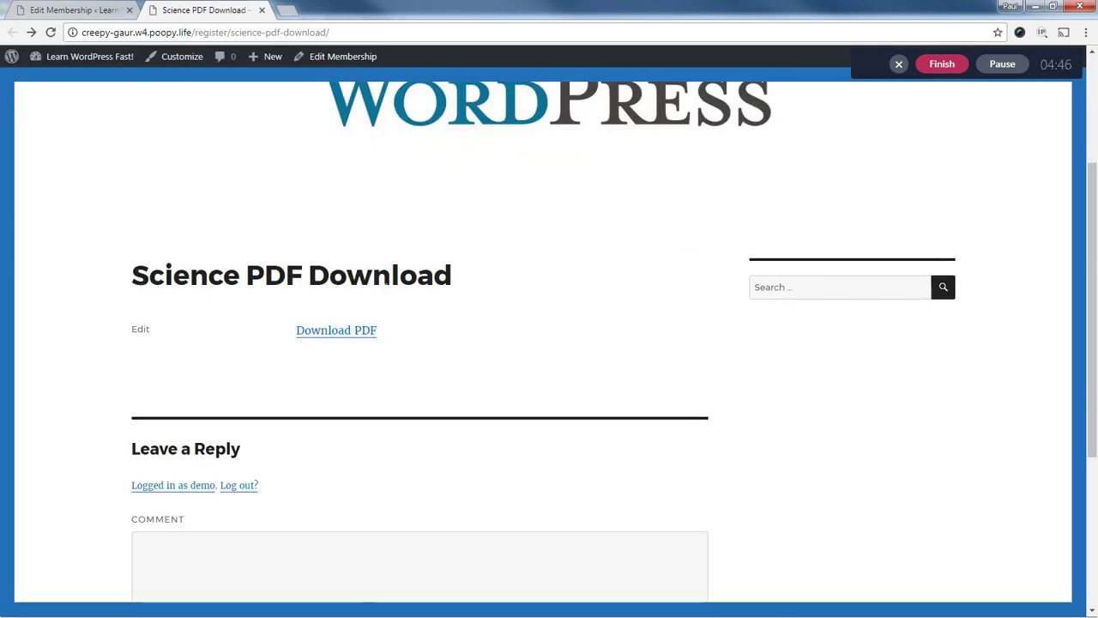
Copy the Science PDF Download page address and load it in a private window.
left_click(384, 32)
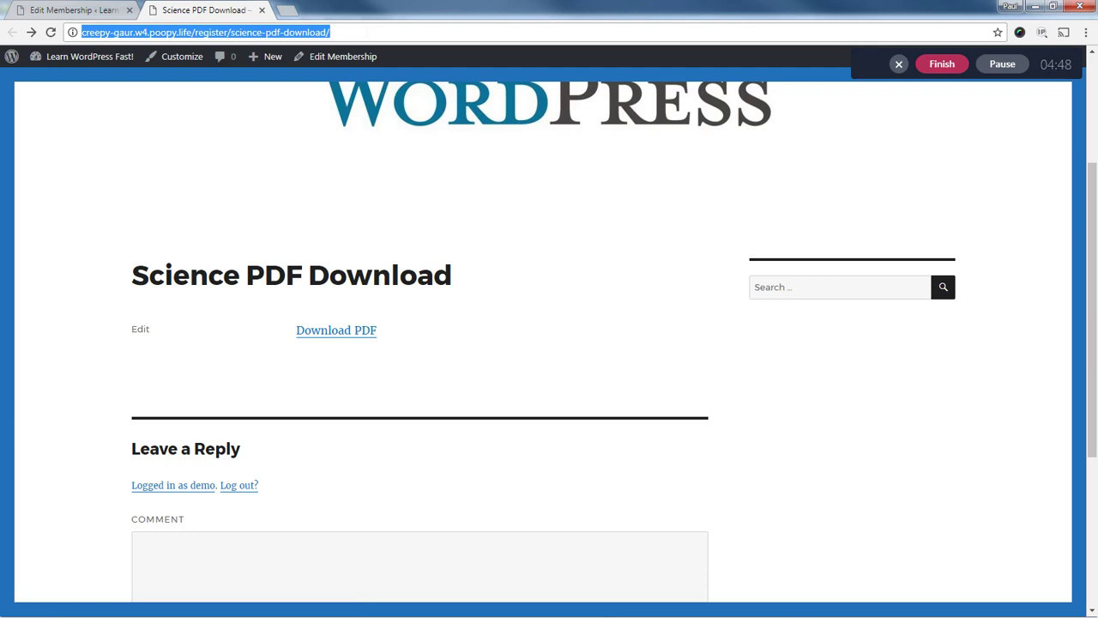
key("Return")
scroll(321, 235, "down", 3)
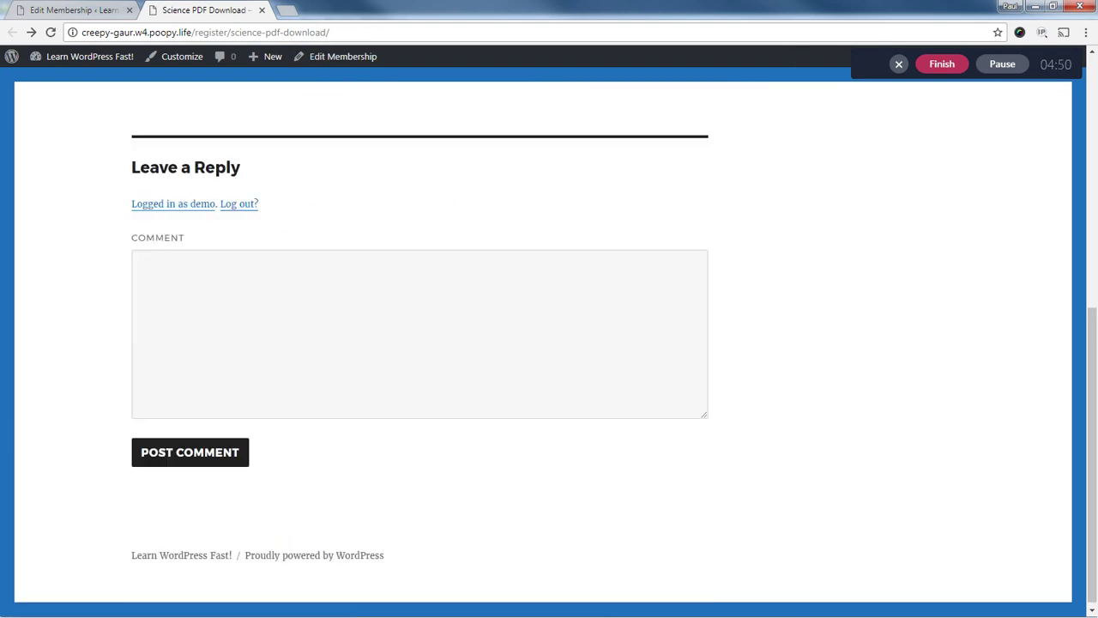
scroll(294, 275, "up", 5)
left_click(254, 32)
key("ctrl+c")
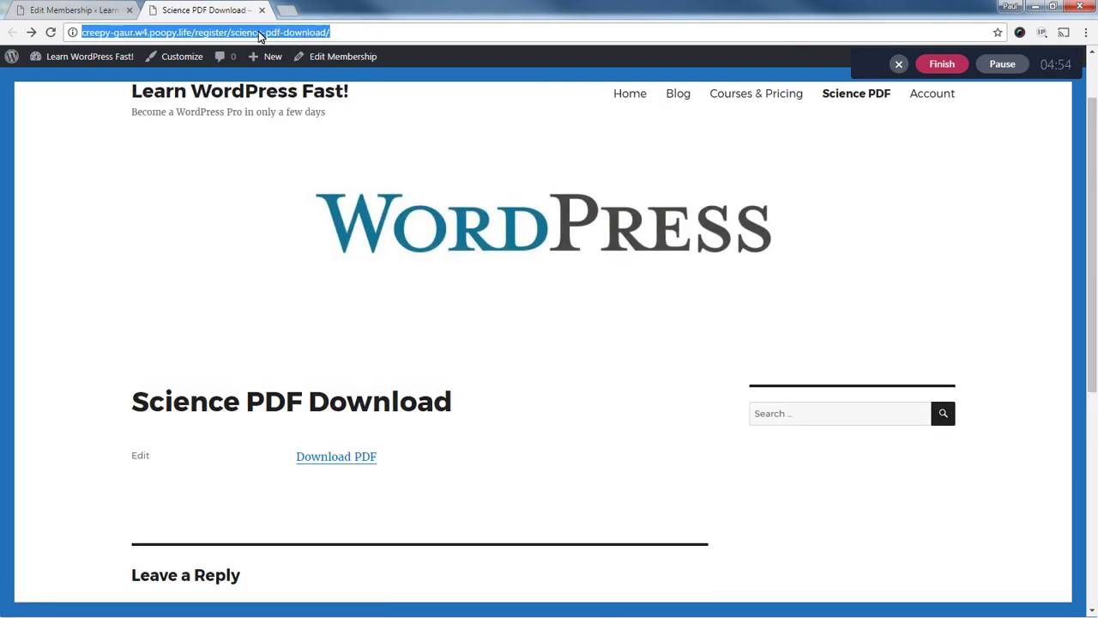
key("ctrl+shift+n")
key("ctrl+v")
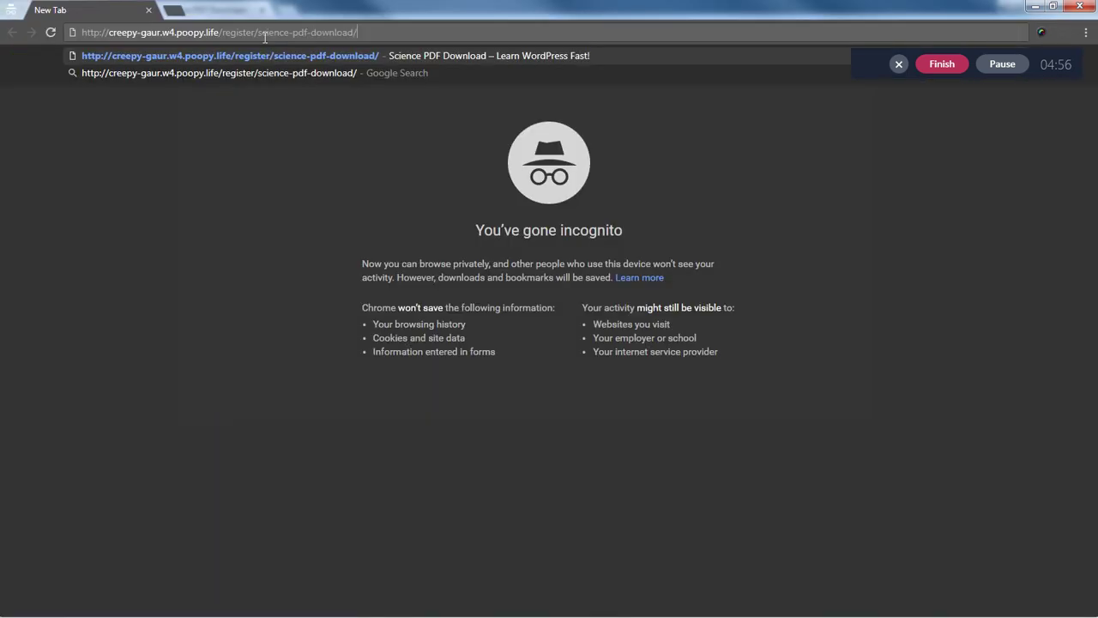
key("Return")
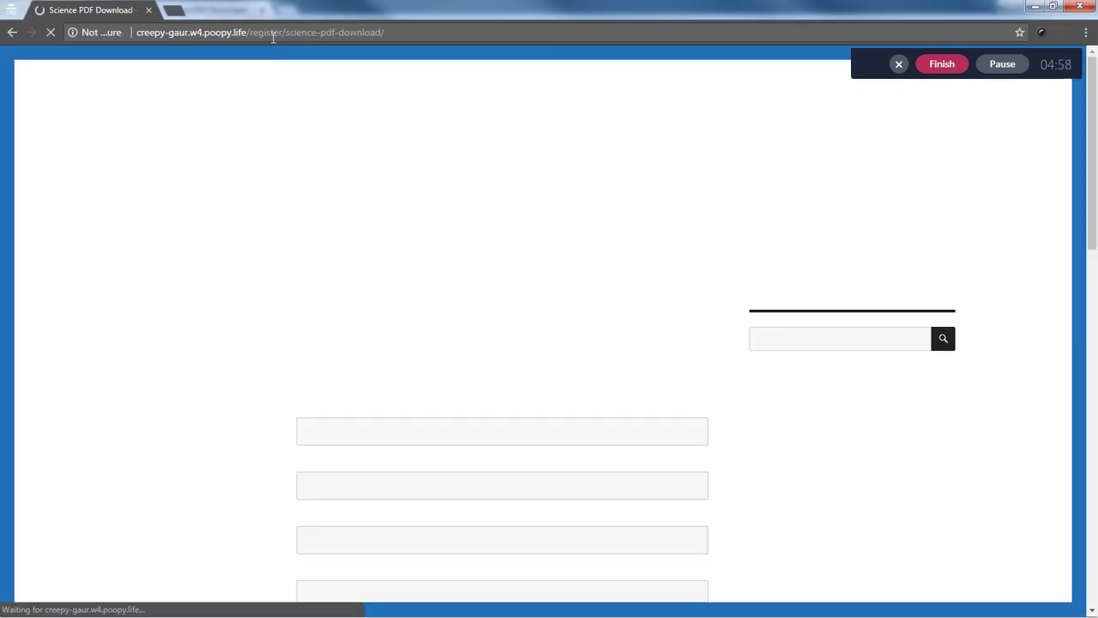
Review the $9.99 sign-up form shown to logged-out visitors, then leave the private window.
scroll(444, 228, "down", 3)
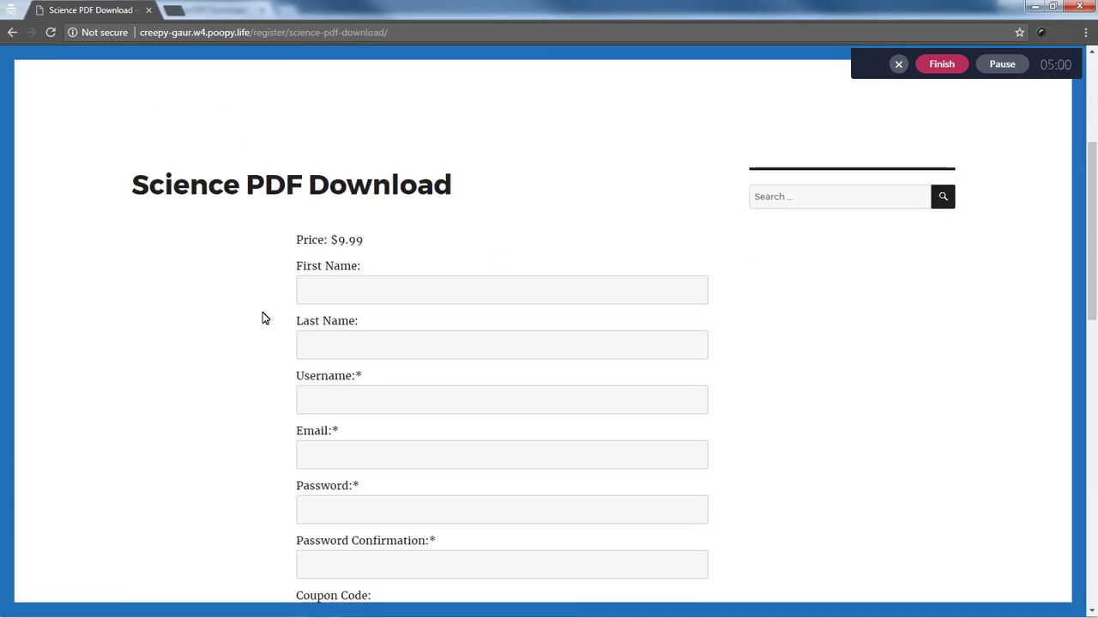
scroll(257, 314, "down", 3)
scroll(229, 316, "up", 4)
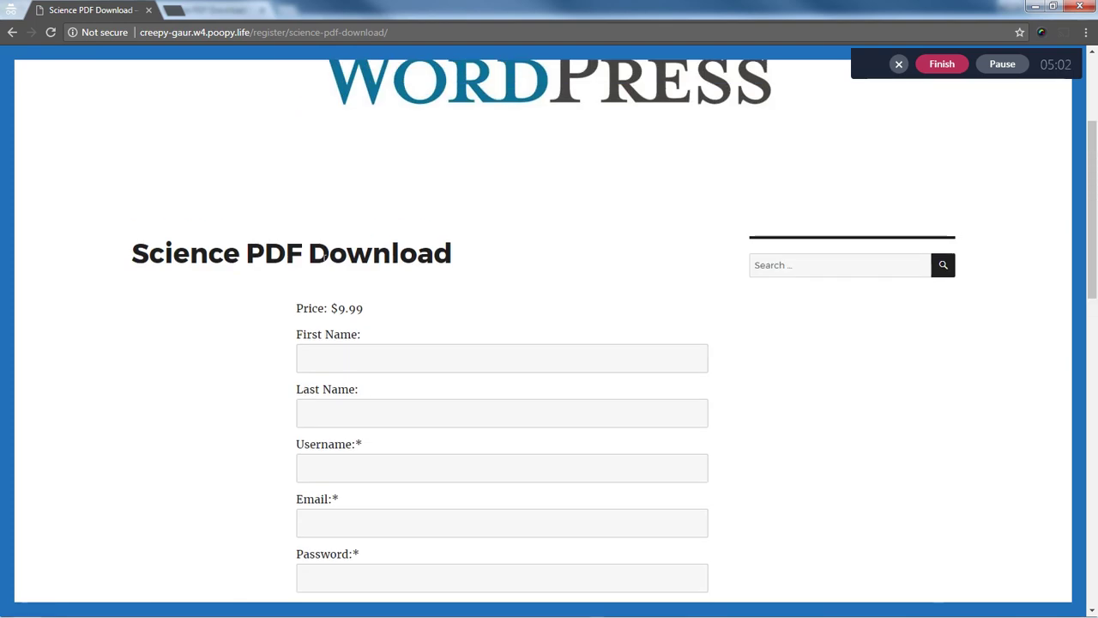
left_click_drag(164, 253, 453, 253)
left_click(422, 225)
key("alt+Tab")
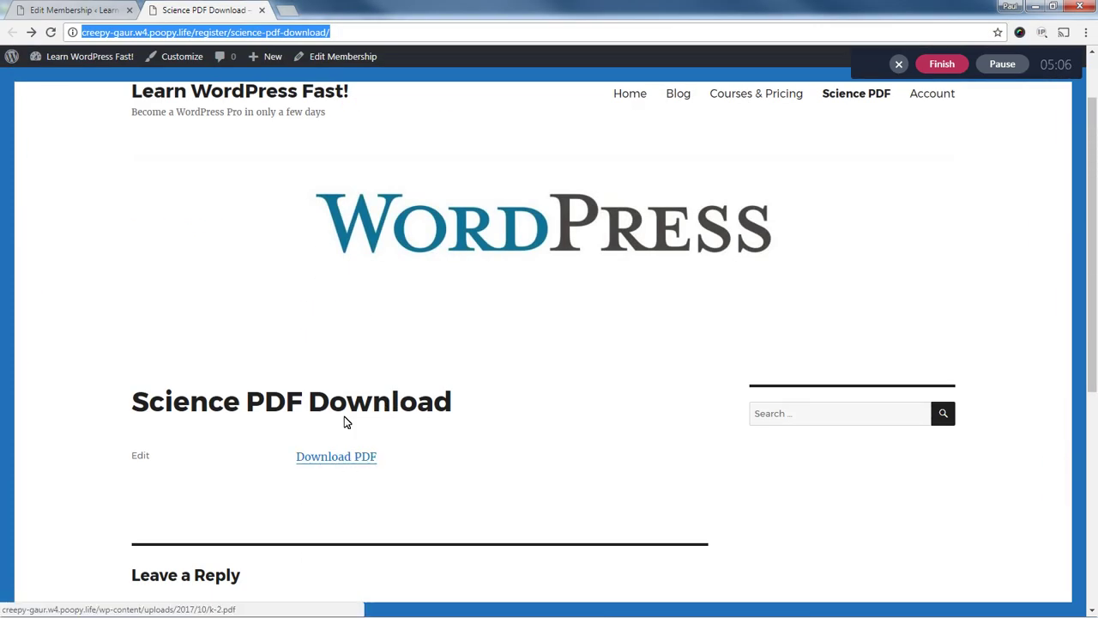
Delete both shortcodes from the membership description and save the membership.
left_click(96, 10)
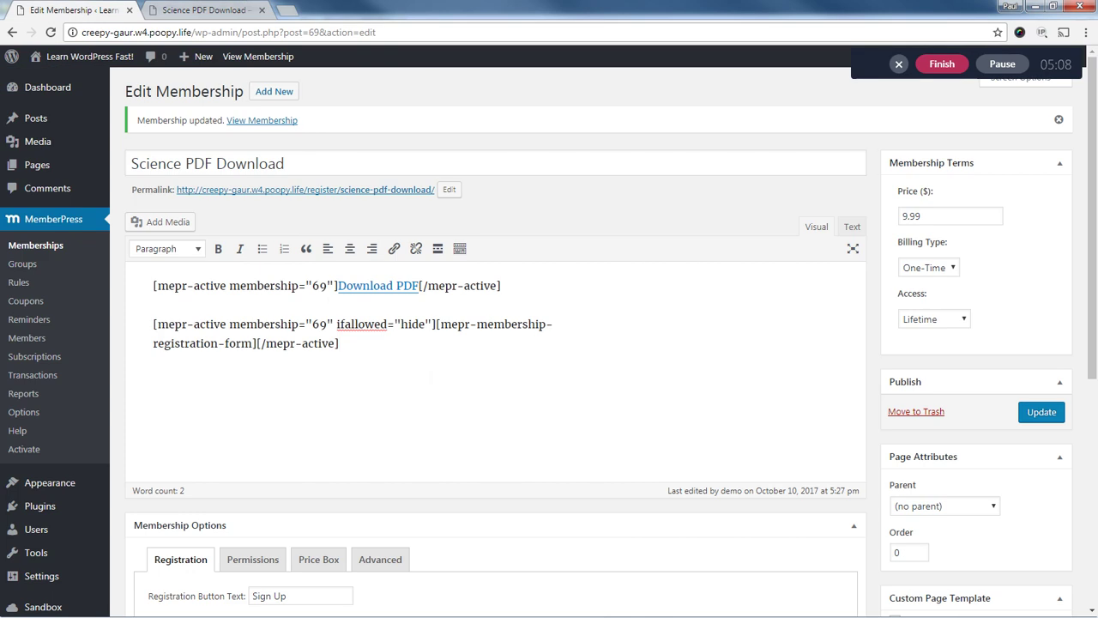
left_click_drag(365, 347, 227, 286)
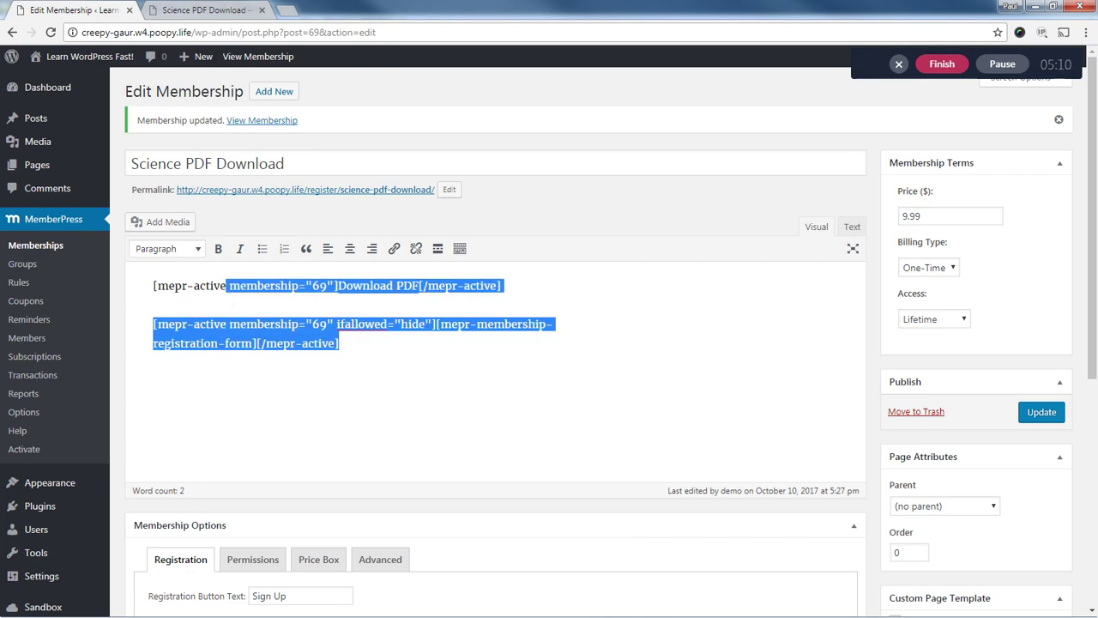
key("ctrl+a")
key("BackSpace")
left_click(1044, 413)
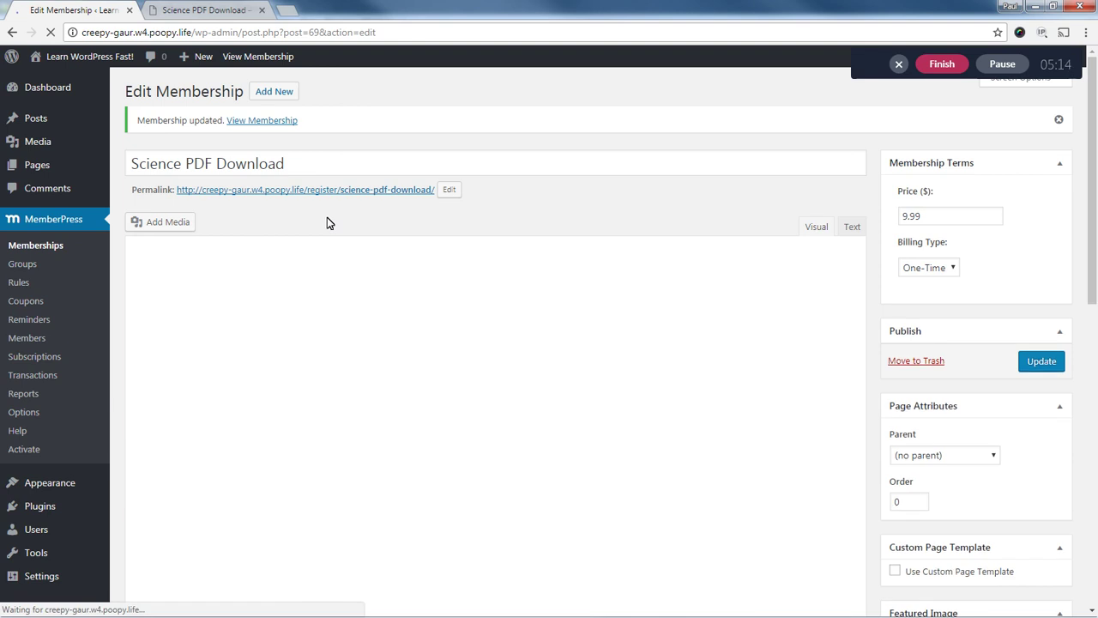
Paste the register/science-pdf-download page address into the Advanced tab's Membership Access URL.
scroll(608, 364, "down", 1)
scroll(608, 364, "down", 3)
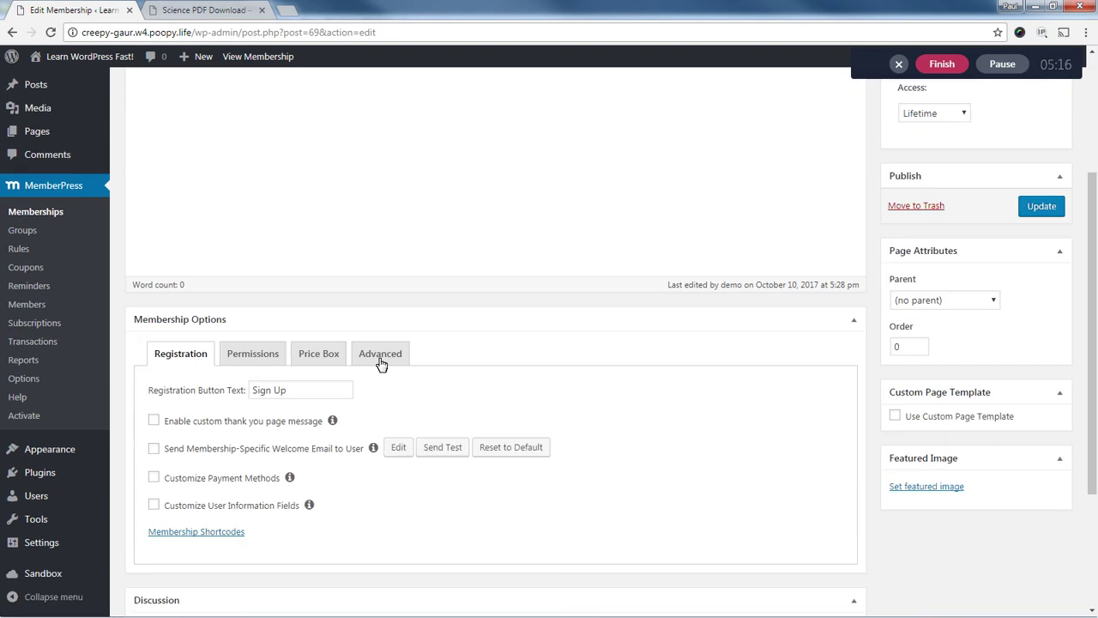
left_click(378, 359)
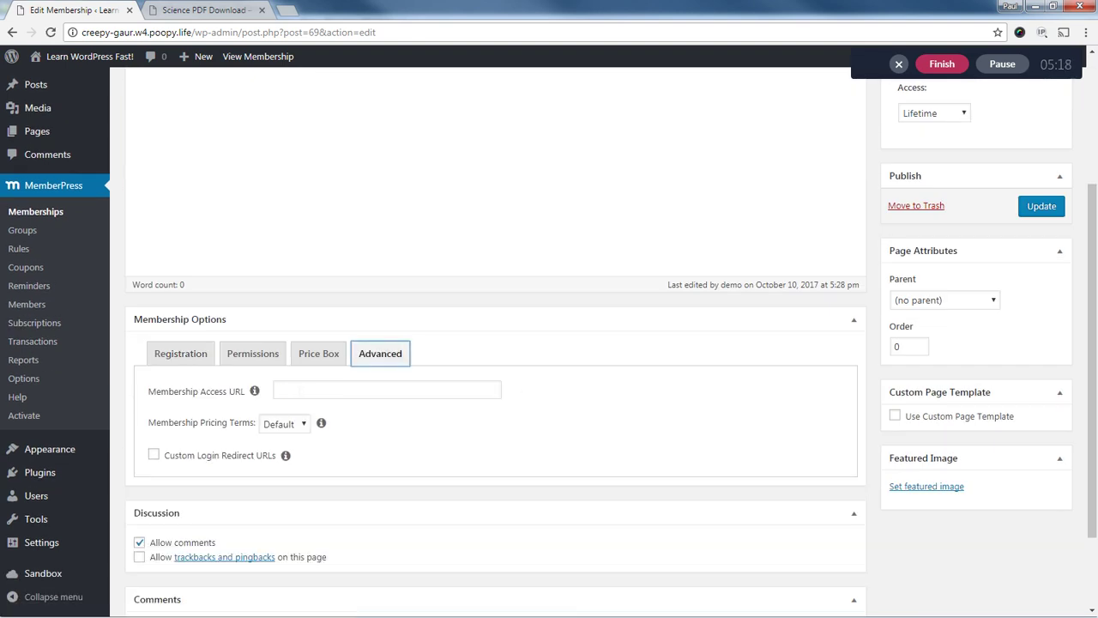
right_click(292, 388)
left_click(371, 488)
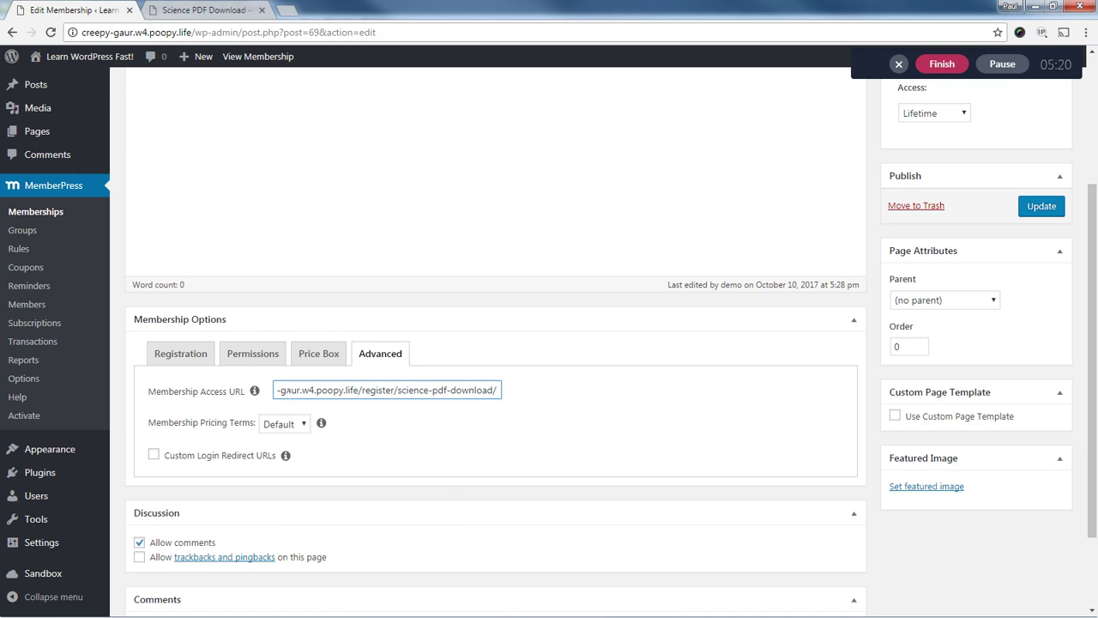
left_click_drag(276, 391, 524, 397)
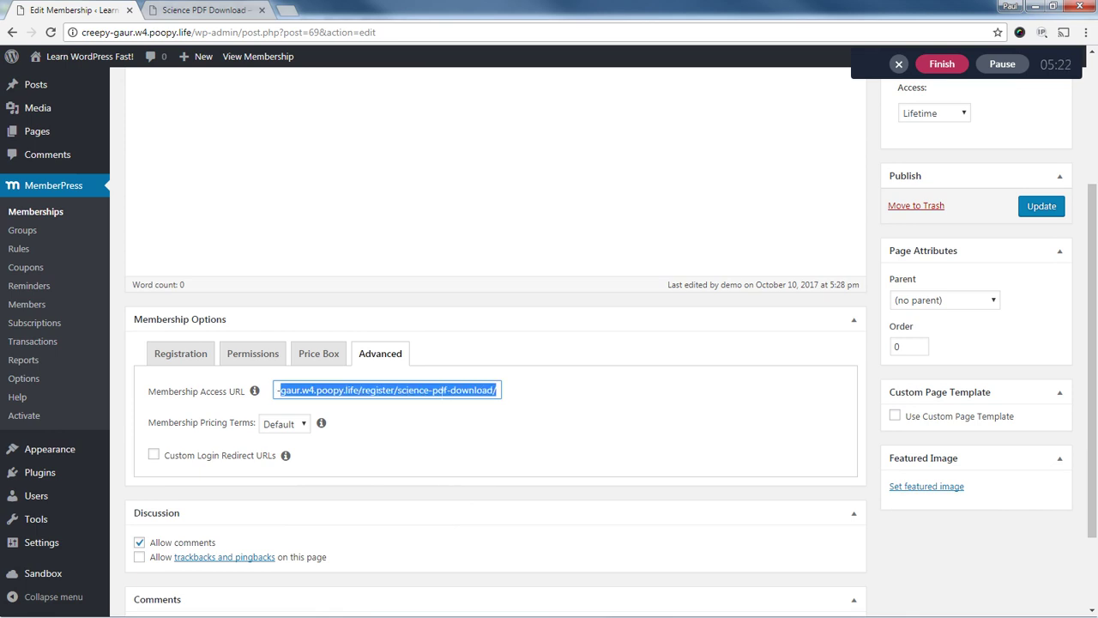
left_click(440, 391)
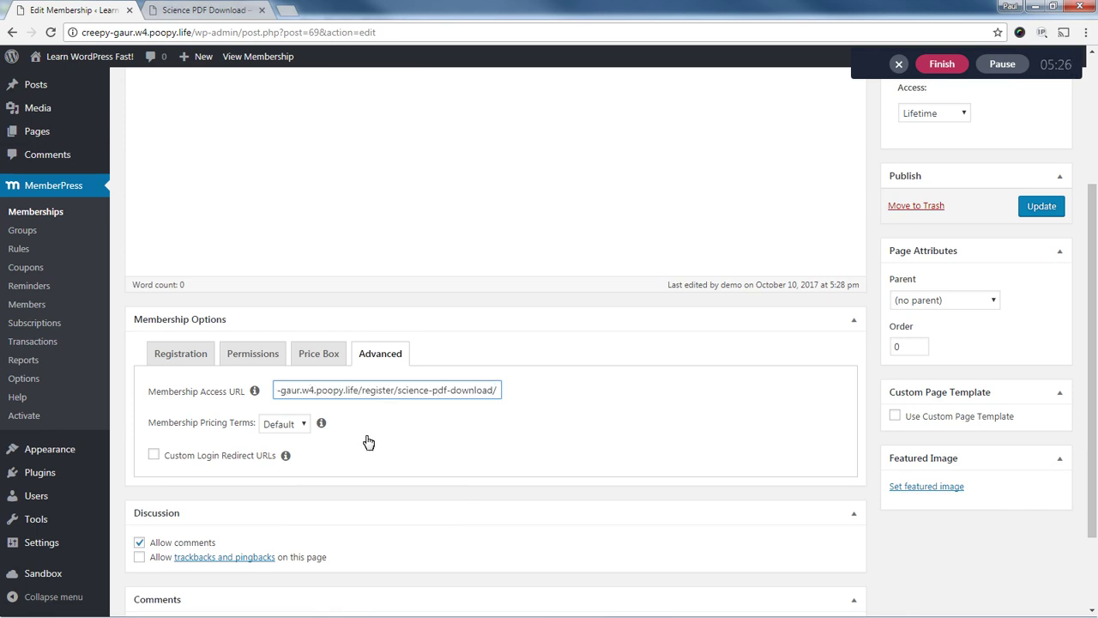
Clear the access URL and copy k-2.pdf's file URL from the Media Library.
key("ctrl+a")
key("BackSpace")
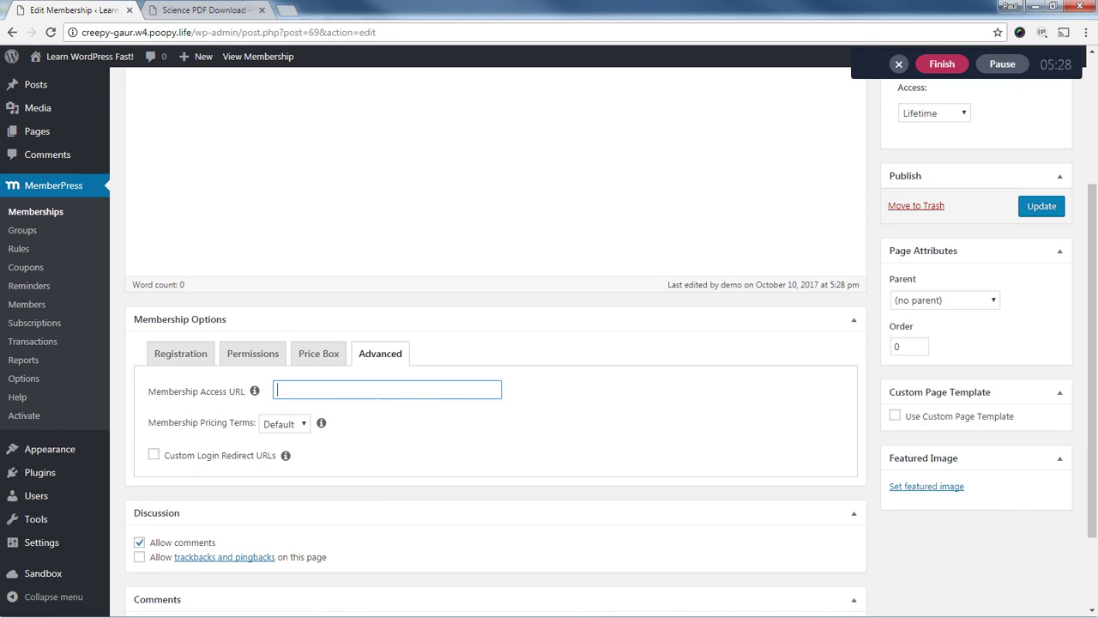
mouse_move(26, 116)
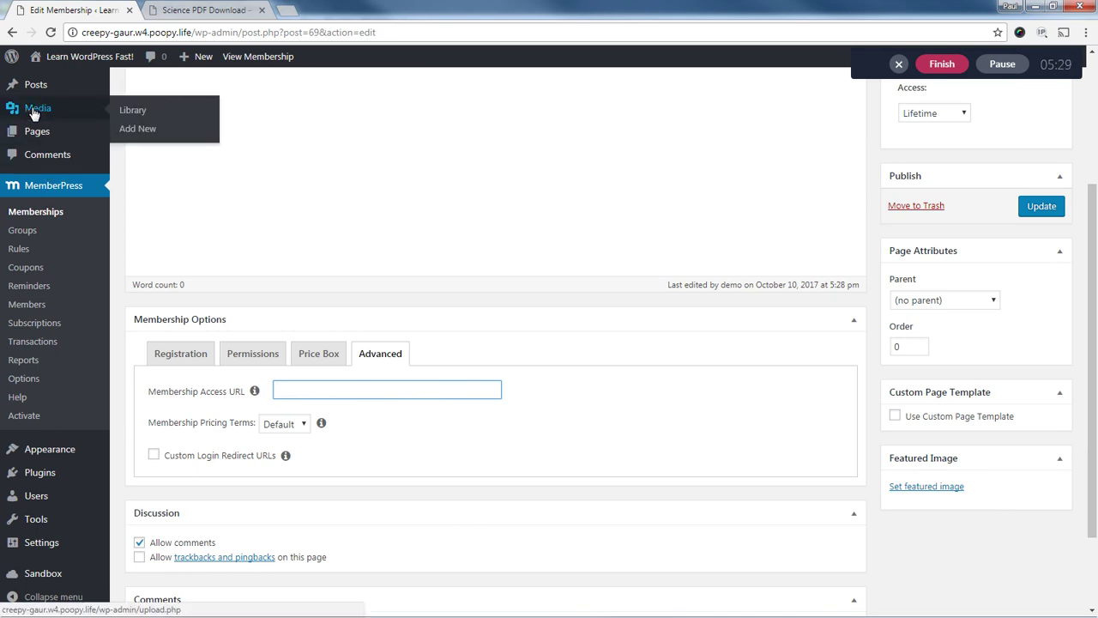
middle_click(152, 115)
left_click(359, 9)
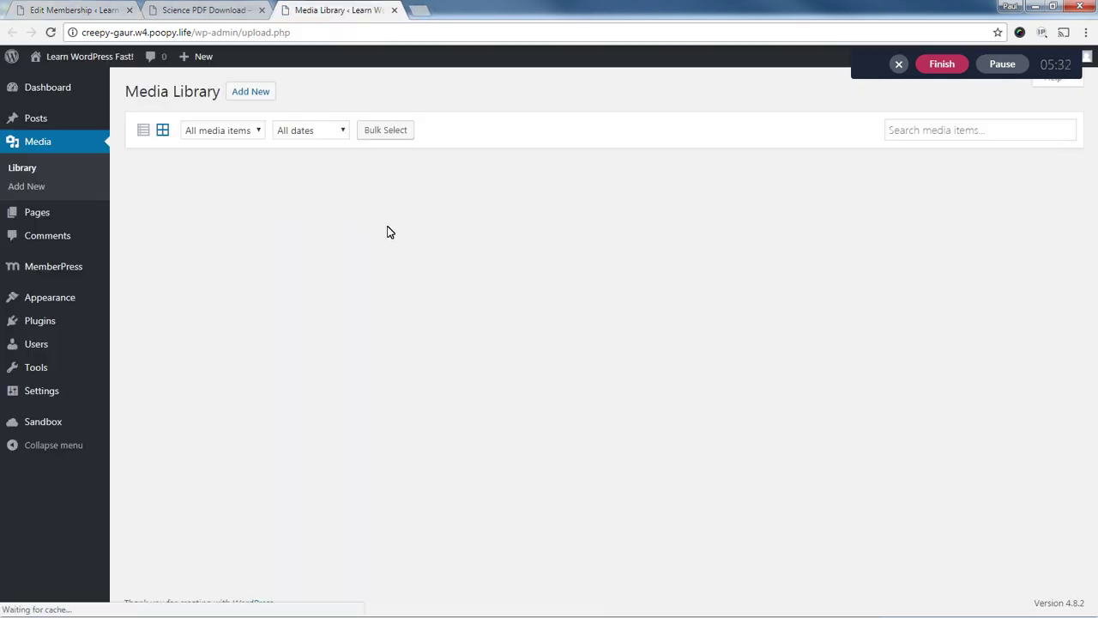
left_click(179, 210)
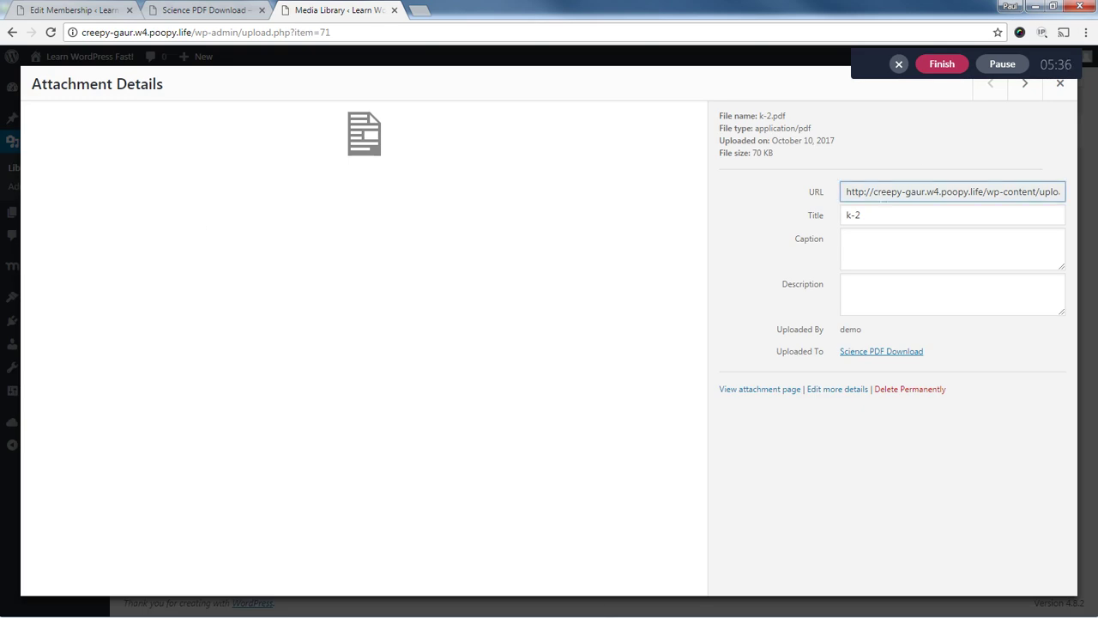
left_click(880, 192)
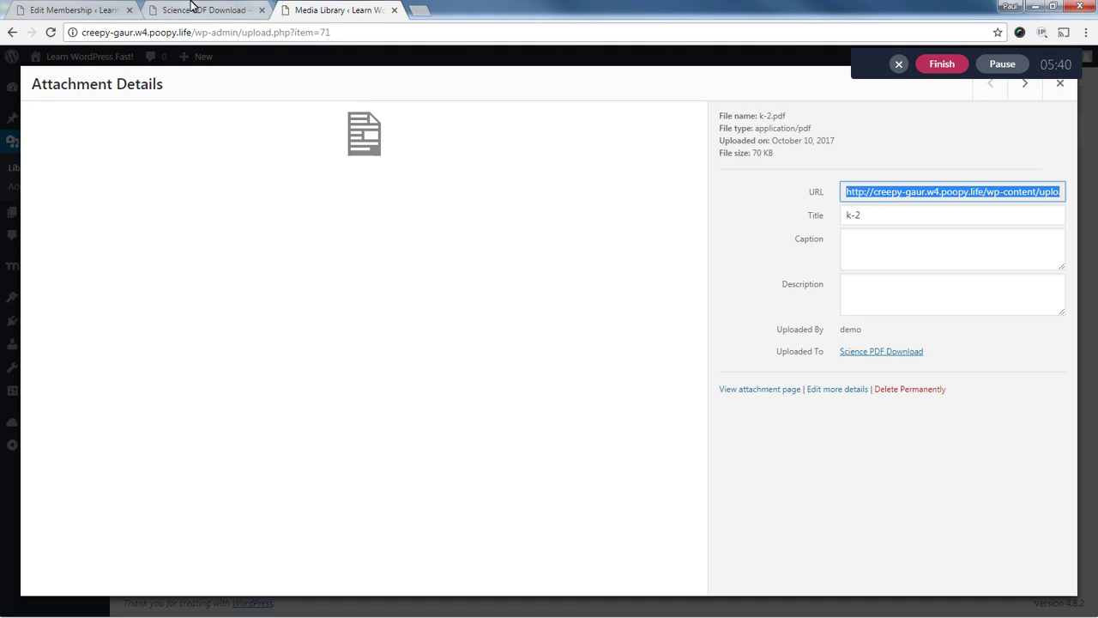
Paste the k-2.pdf URL as the access URL, disable comments, and update the membership.
left_click(77, 9)
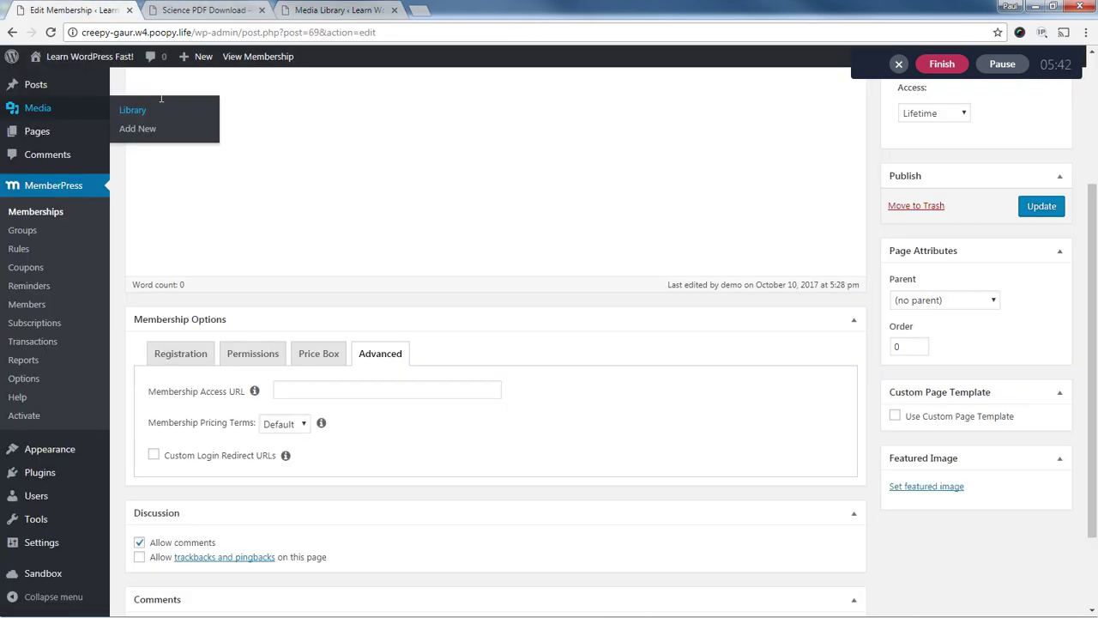
right_click(333, 388)
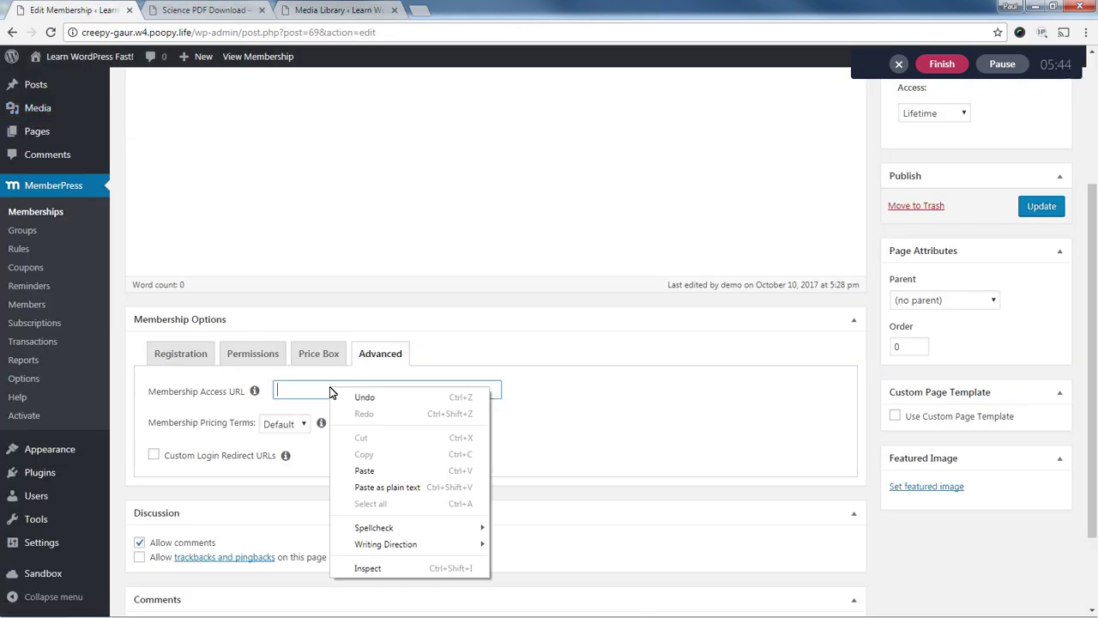
left_click(375, 487)
left_click(524, 439)
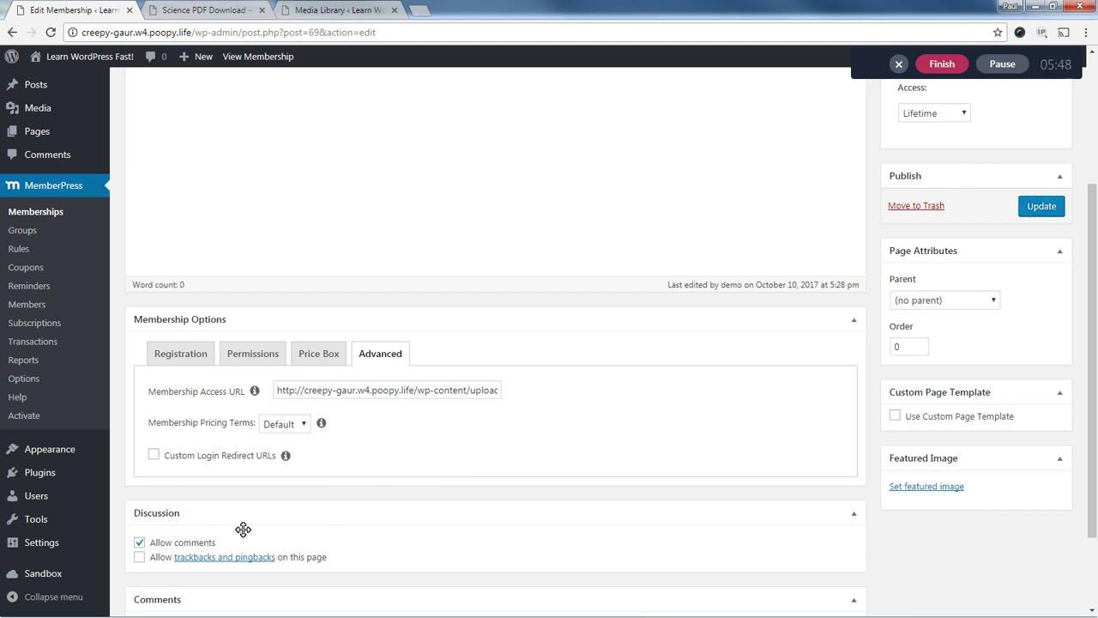
left_click(139, 542)
left_click(1040, 207)
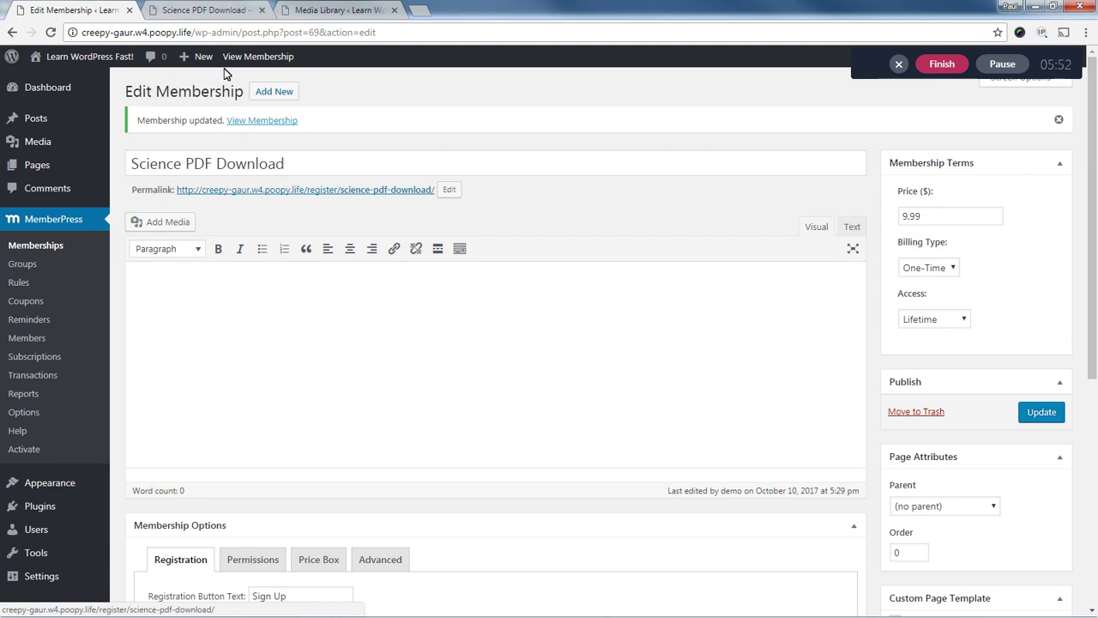
From the membership's public page, sign up and submit the $9.99 Pay by Check checkout.
left_click(262, 10)
left_click(261, 10)
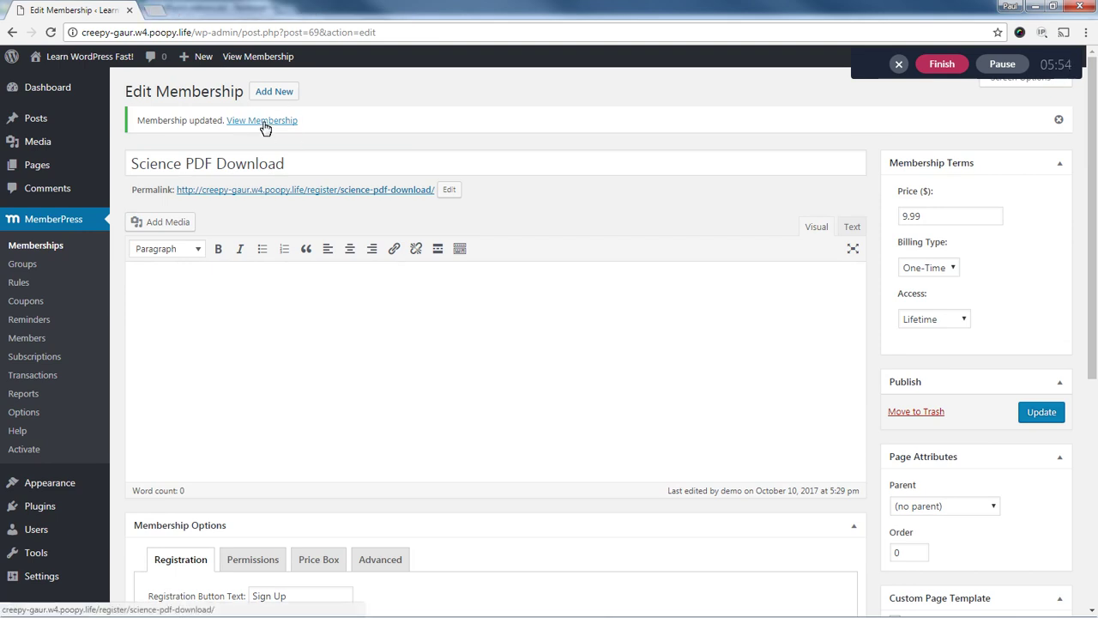
left_click(262, 121)
scroll(485, 335, "down", 3)
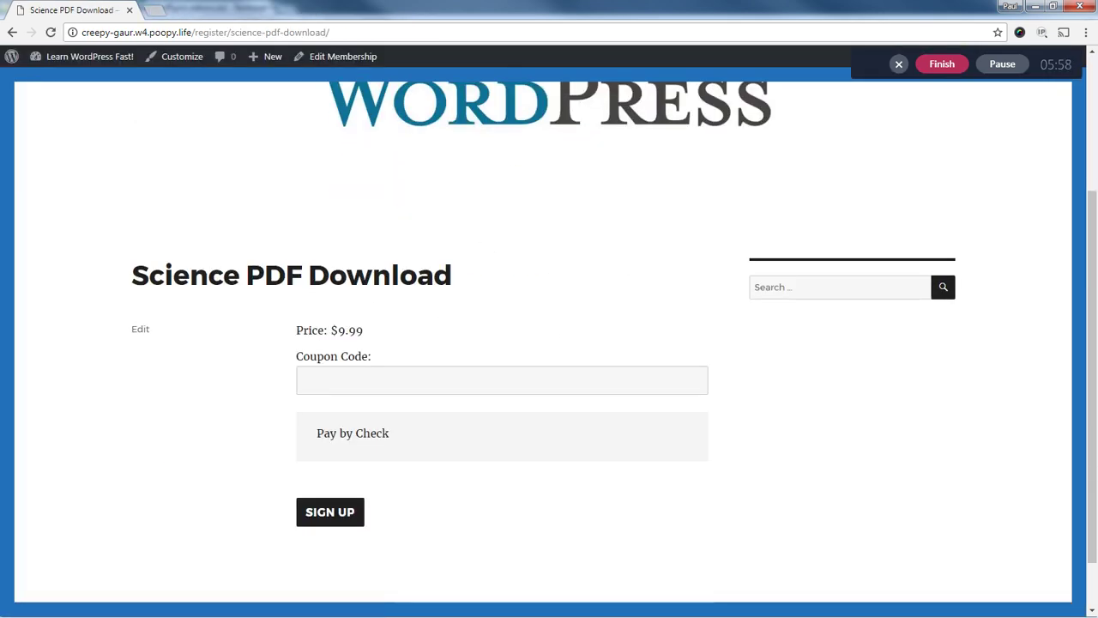
left_click(336, 512)
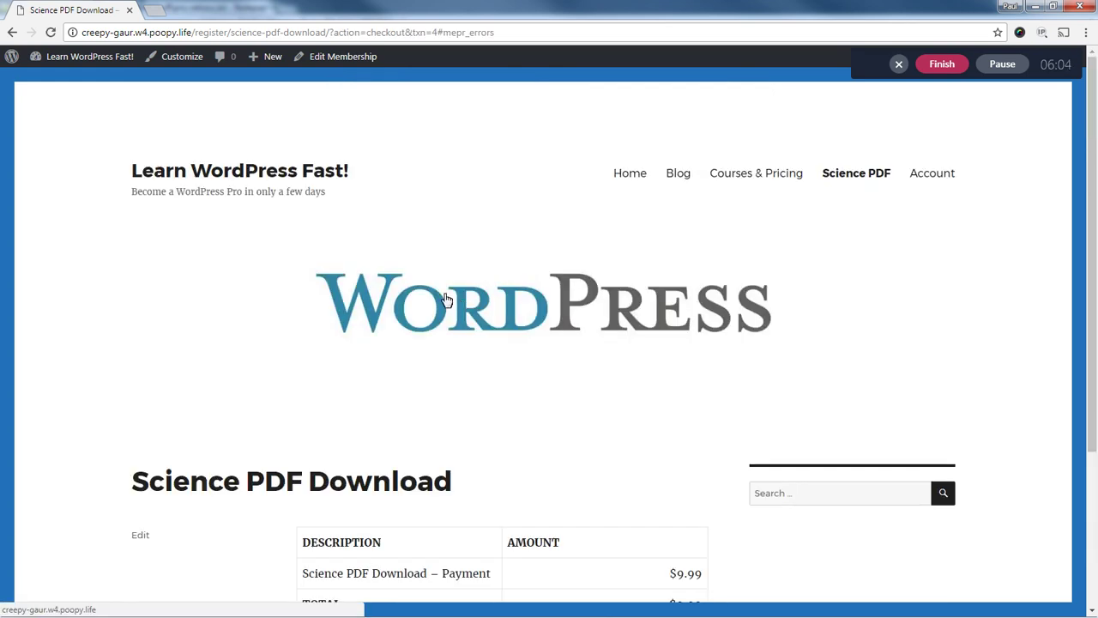
scroll(448, 301, "down", 3)
left_click(339, 447)
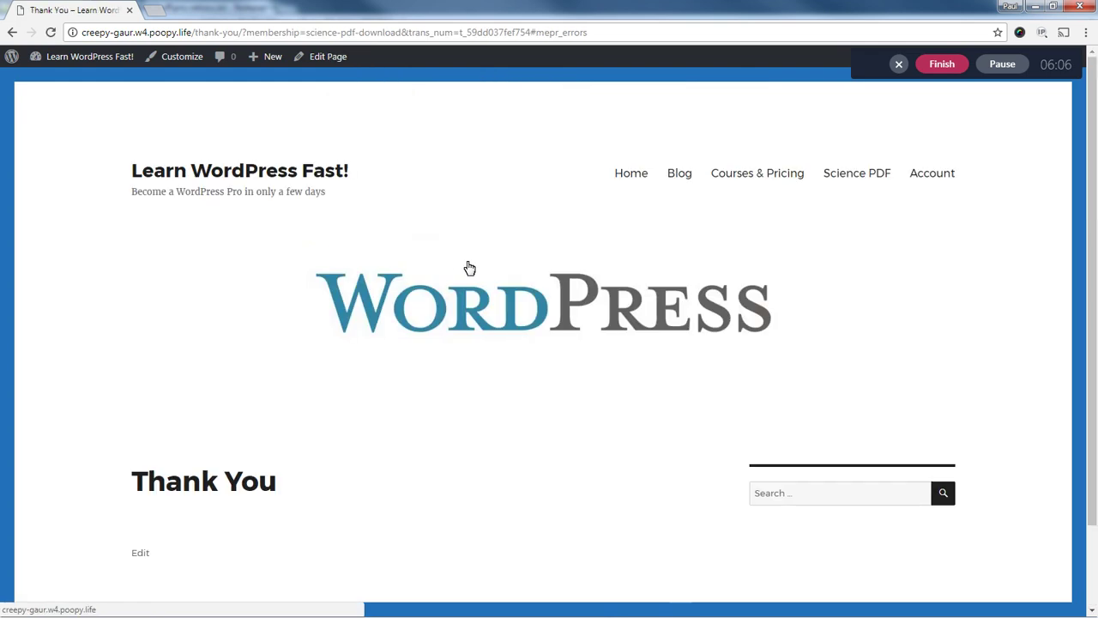
Open the MemberPress transactions list from the site dashboard.
mouse_move(90, 60)
left_click(78, 88)
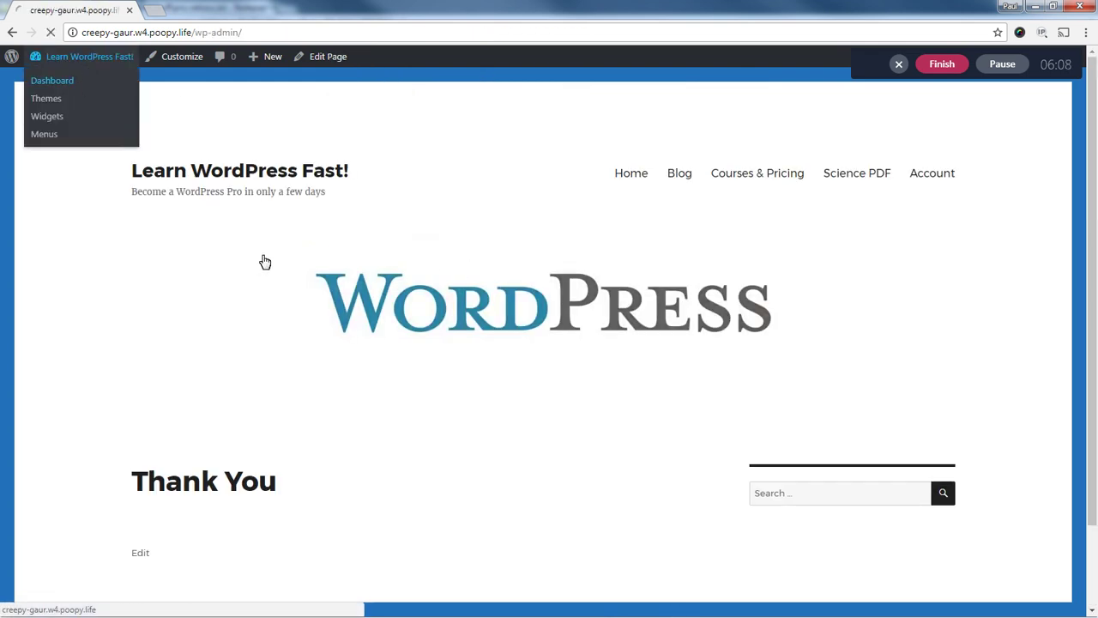
mouse_move(67, 273)
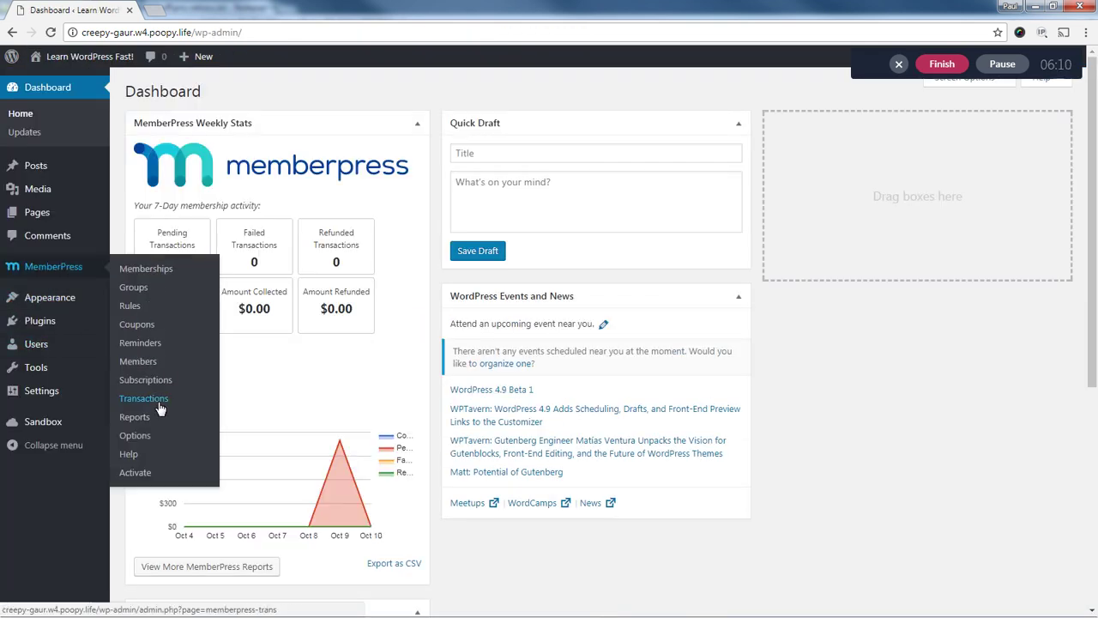
left_click(159, 400)
Set the newest $9.99 transaction's status to Complete, save it, then go to Memberships.
left_click(429, 234)
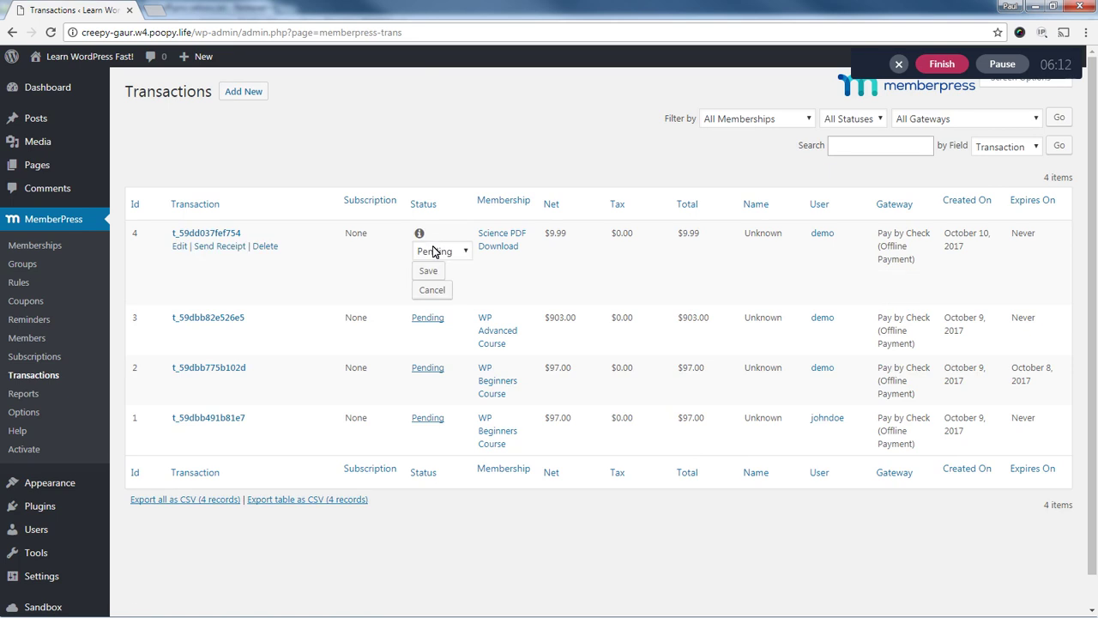
left_click(436, 251)
left_click(438, 293)
left_click(436, 251)
left_click(436, 303)
left_click(429, 270)
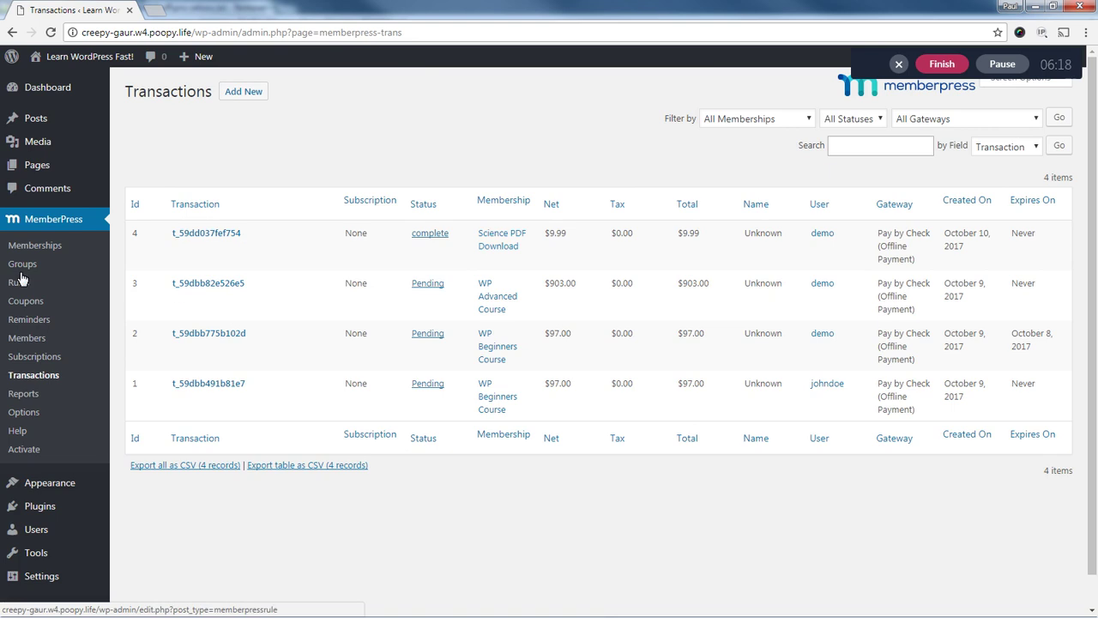
left_click(35, 245)
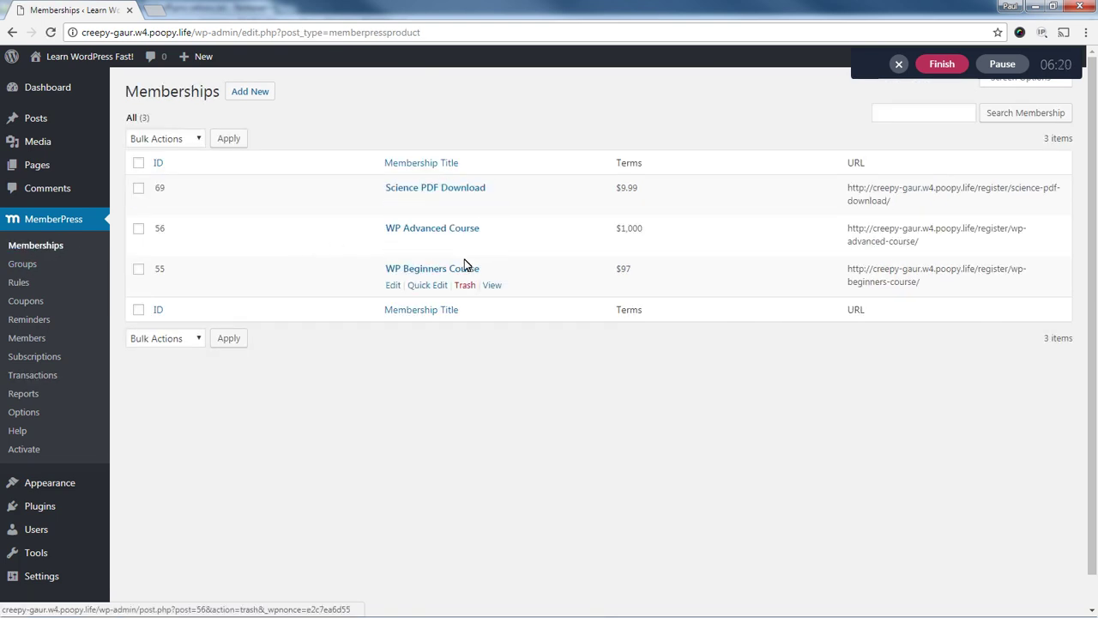
On the Science PDF Download page, open the subscribed PDF via the access link and return.
left_click(492, 204)
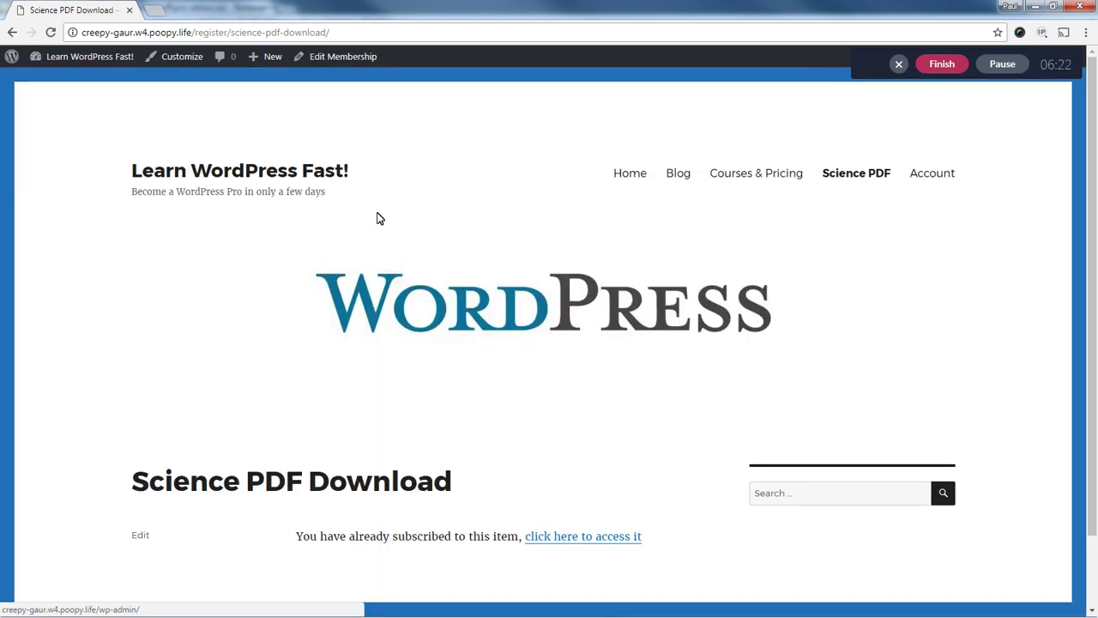
scroll(473, 277, "down", 1)
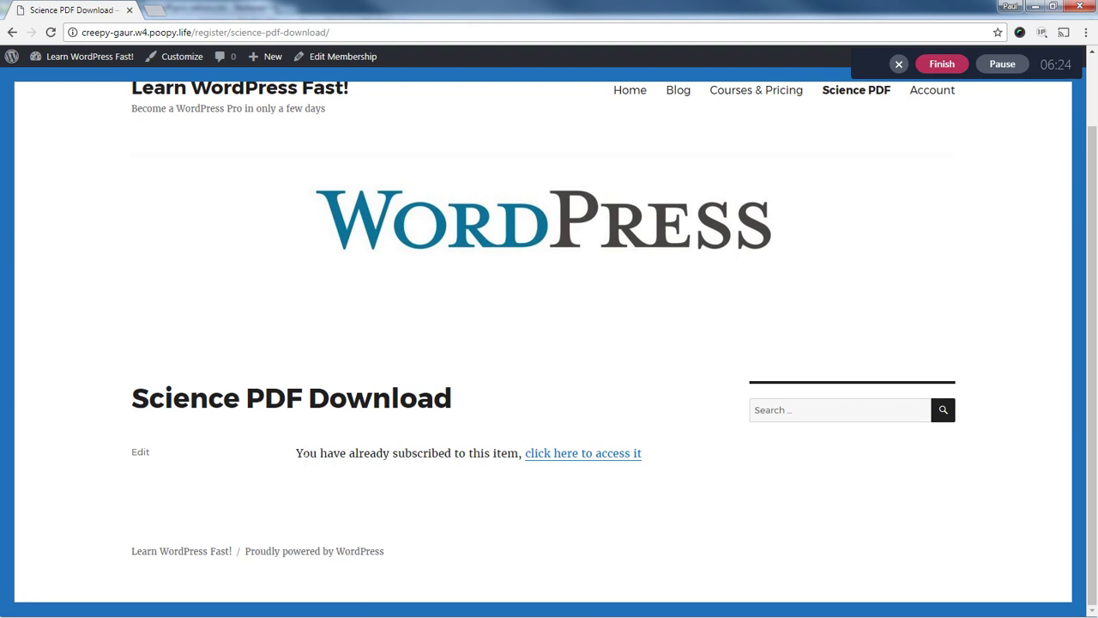
left_click_drag(296, 455, 494, 455)
left_click(559, 464)
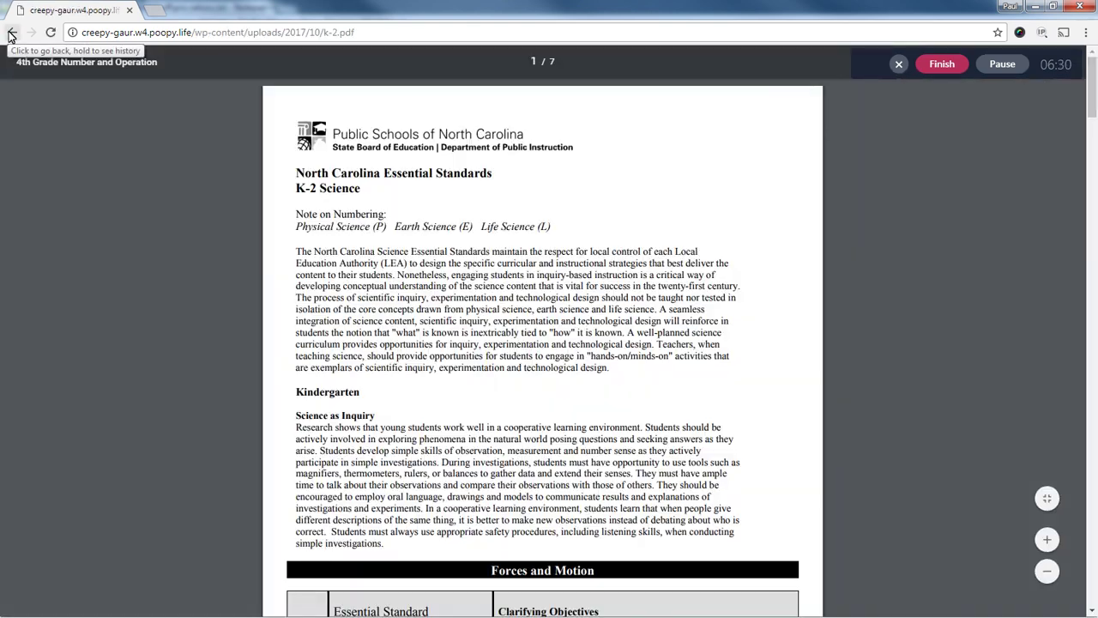
left_click(12, 33)
Check the account's Subscriptions and Payments tabs, then return to the admin Dashboard.
scroll(351, 284, "up", 1)
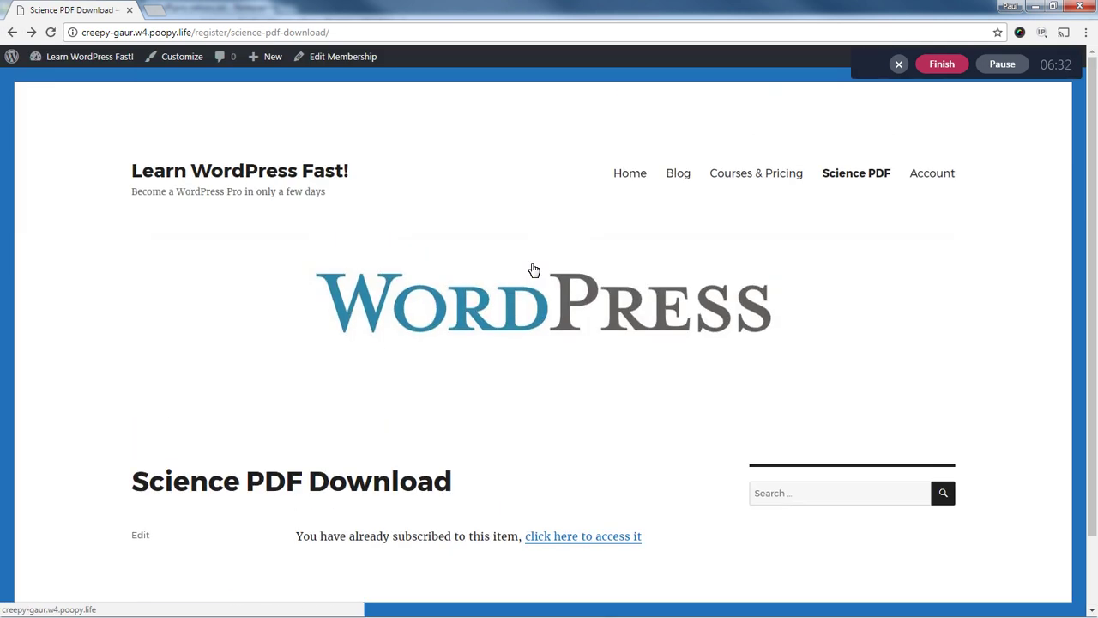
left_click(944, 174)
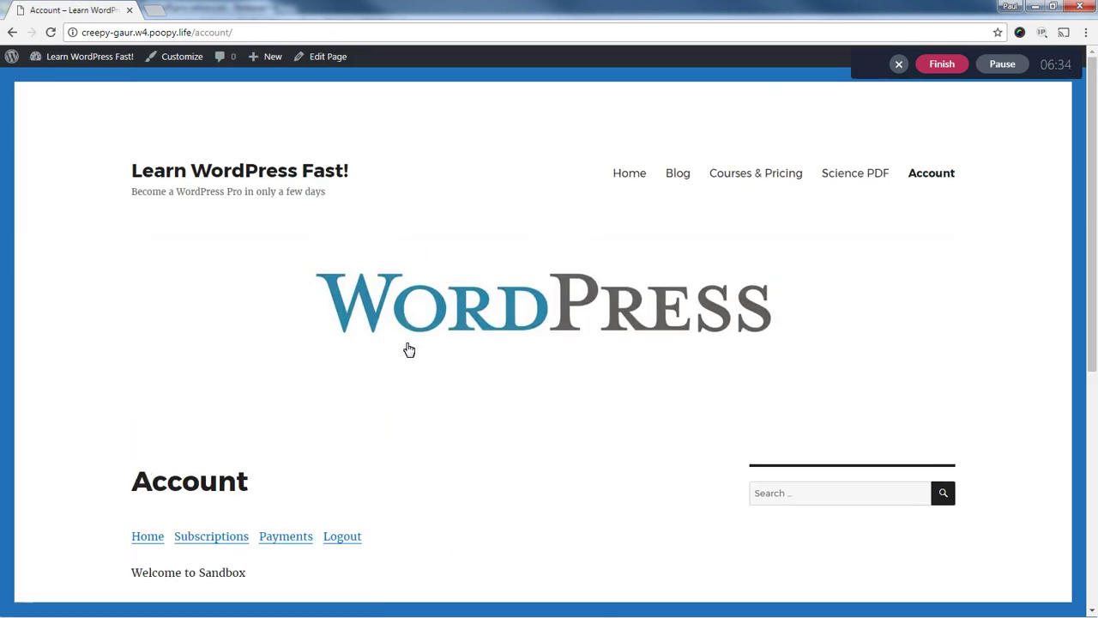
scroll(407, 347, "down", 3)
left_click(212, 263)
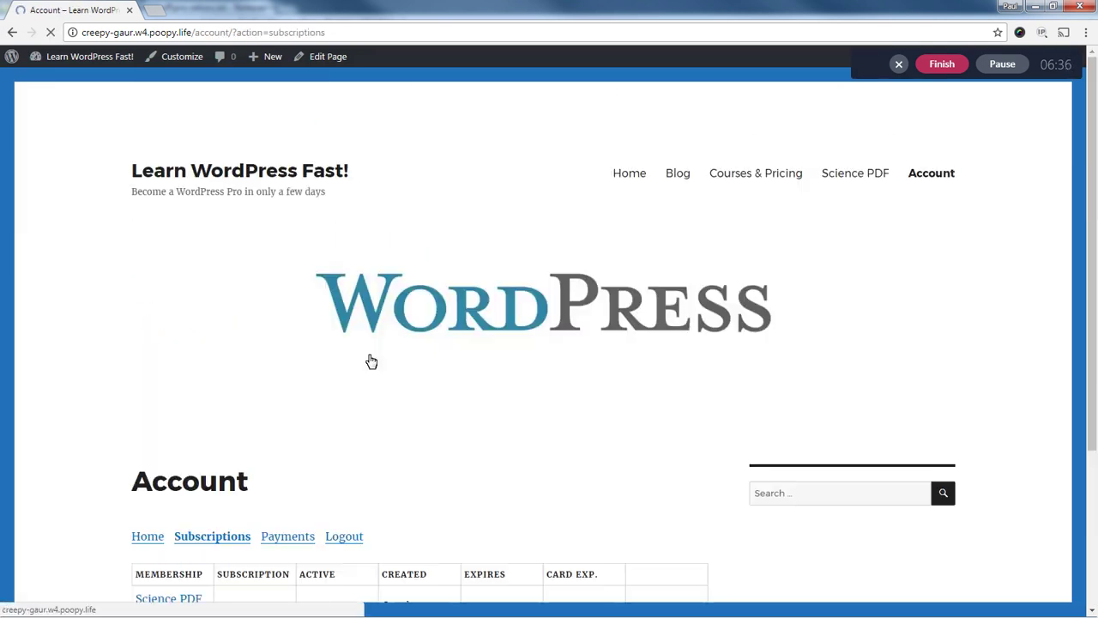
scroll(365, 357, "down", 3)
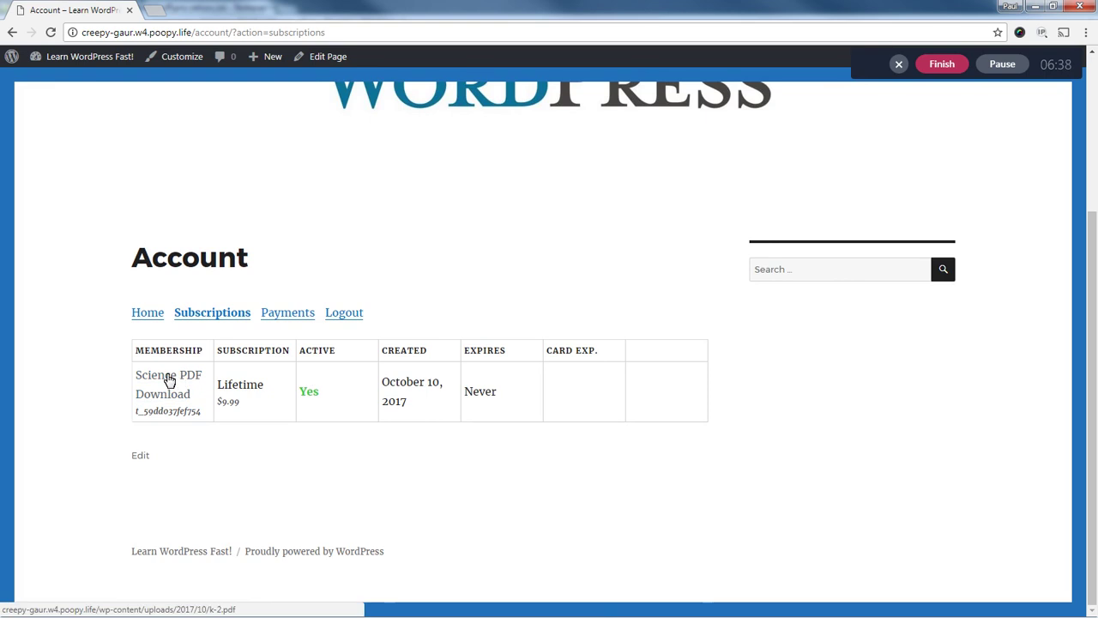
left_click(292, 315)
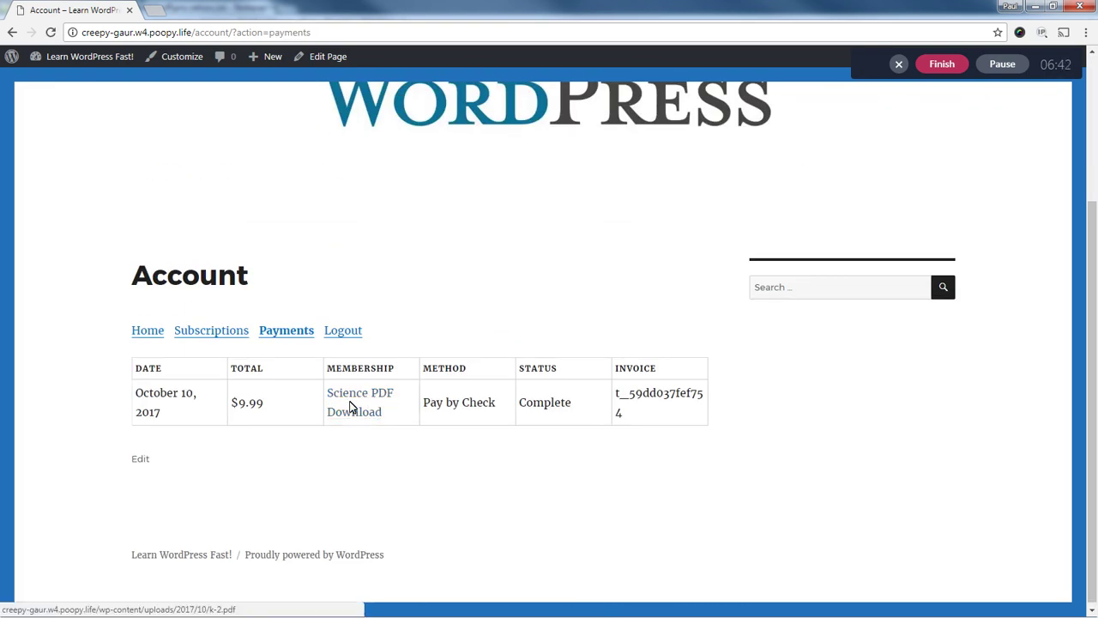
mouse_move(75, 62)
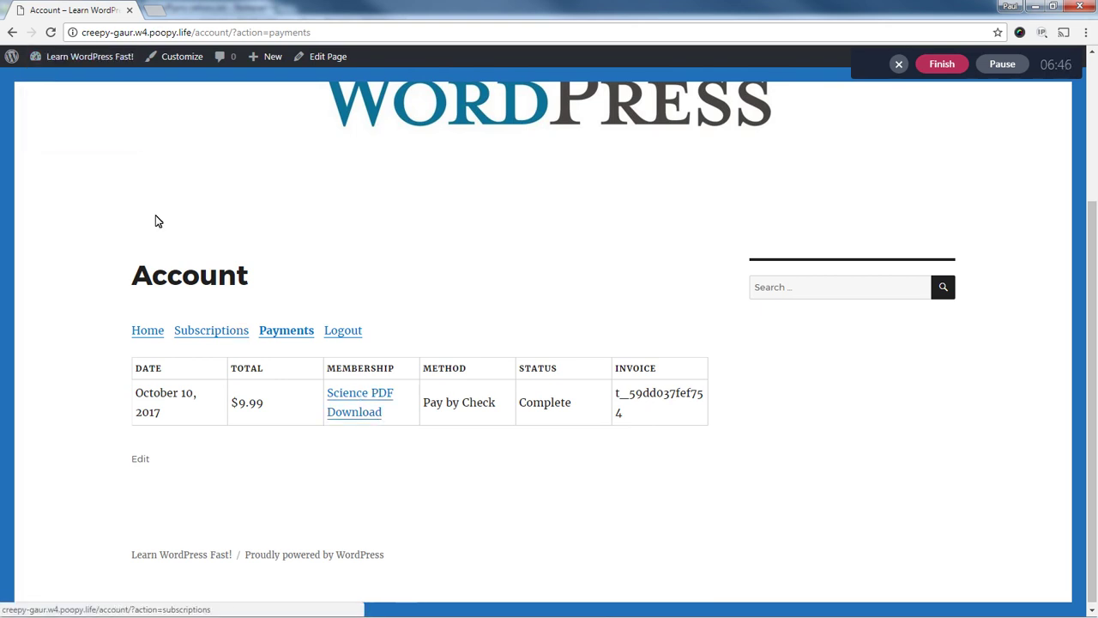
left_click(69, 80)
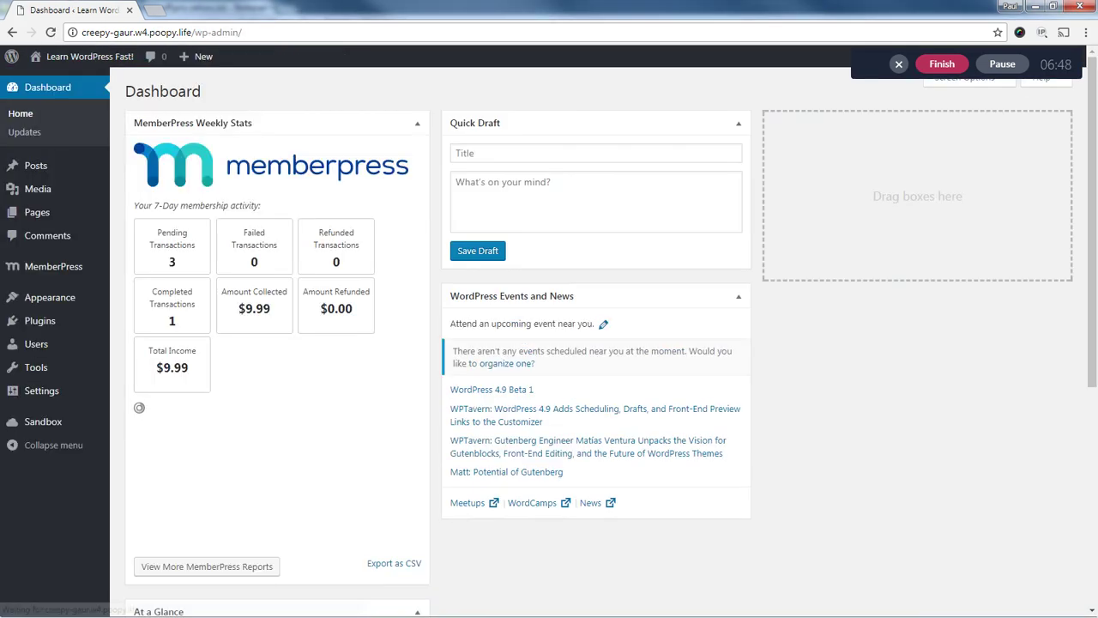
Edit the Science PDF Download membership and show its Advanced settings with the access URL.
mouse_move(77, 267)
left_click(151, 274)
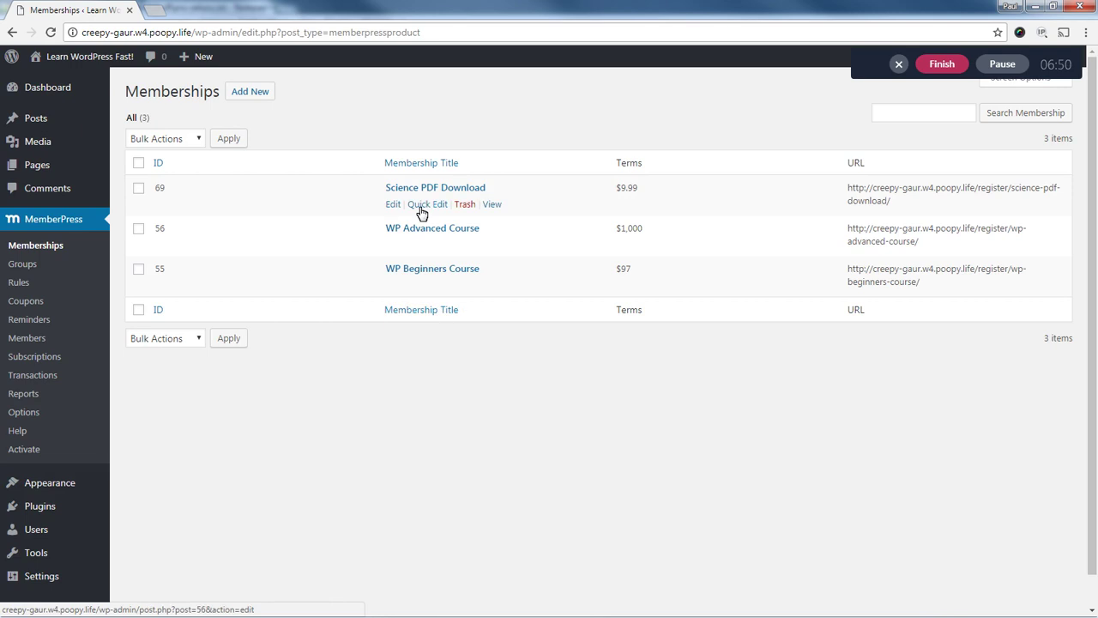
left_click(433, 188)
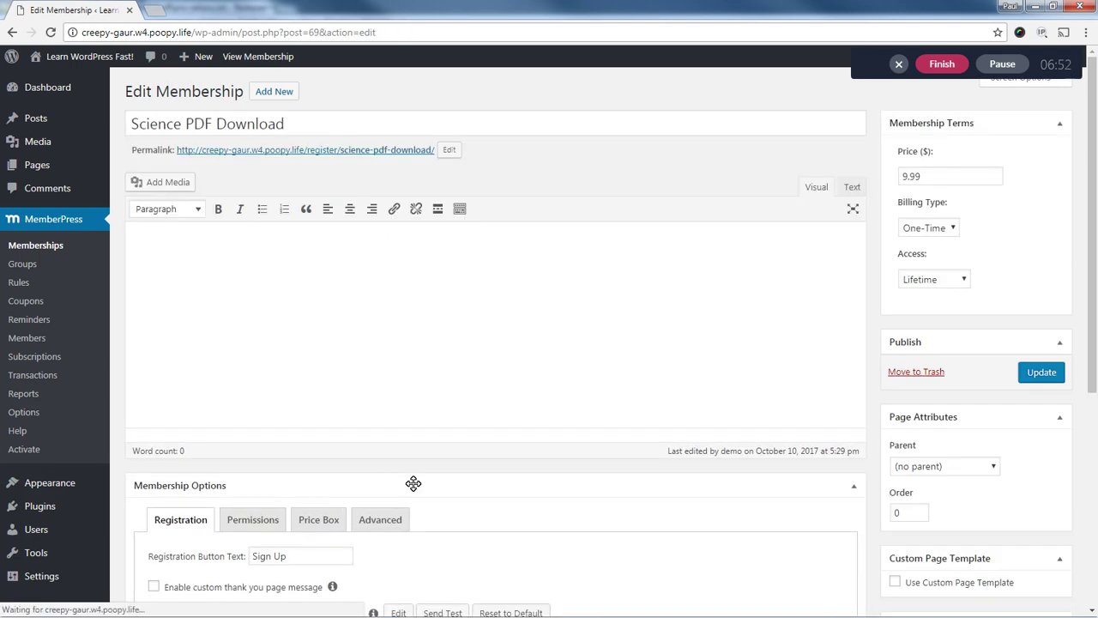
scroll(414, 483, "down", 2)
left_click(382, 388)
left_click_drag(278, 419, 522, 425)
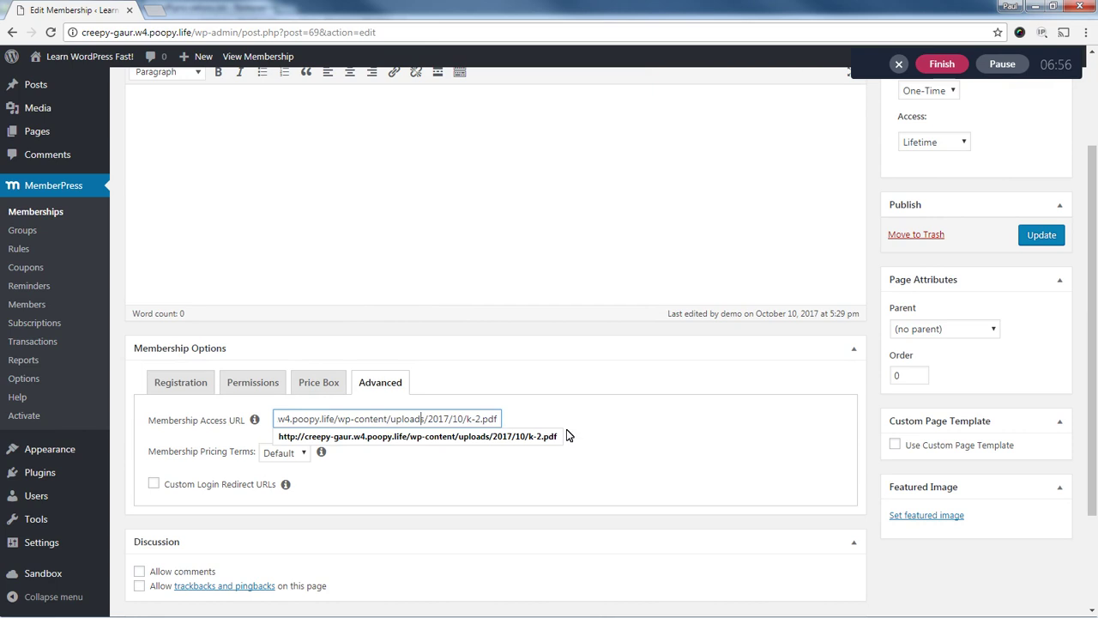
left_click(569, 434)
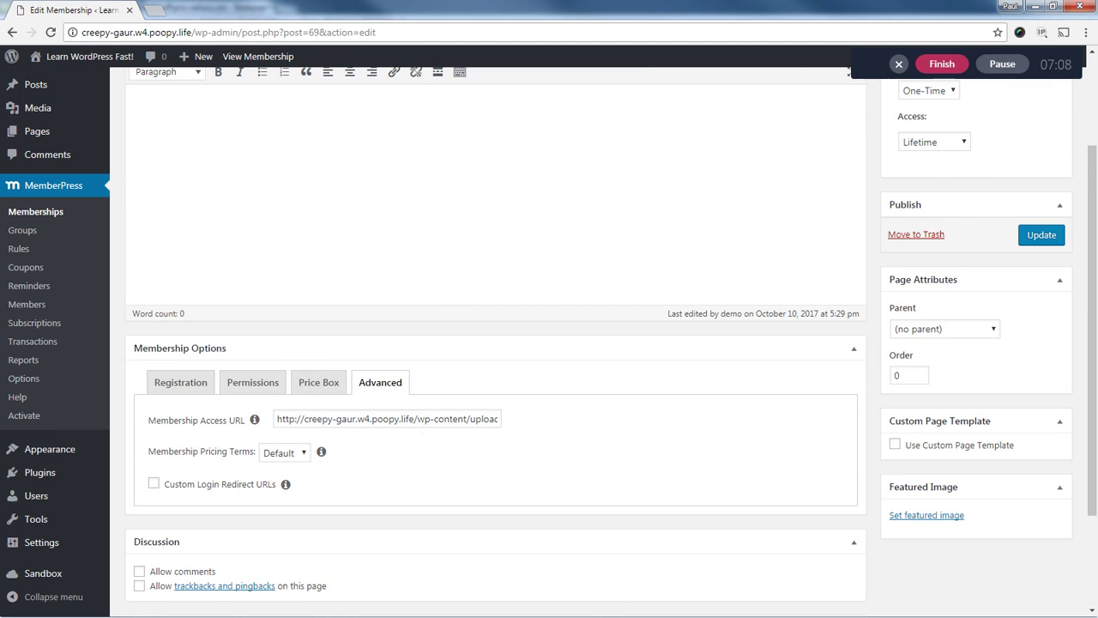
Copy the /wp-content/uploads/2017/10/k-2.pdf path from the Membership Access URL field.
left_click_drag(415, 420, 510, 427)
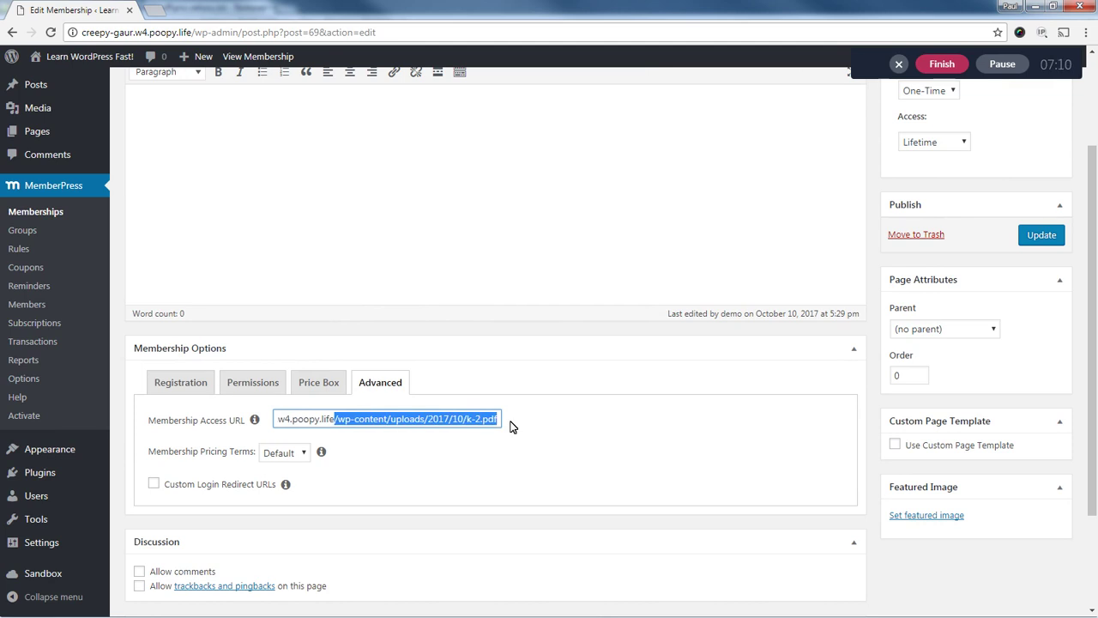
right_click(378, 423)
left_click(391, 448)
left_click(337, 419)
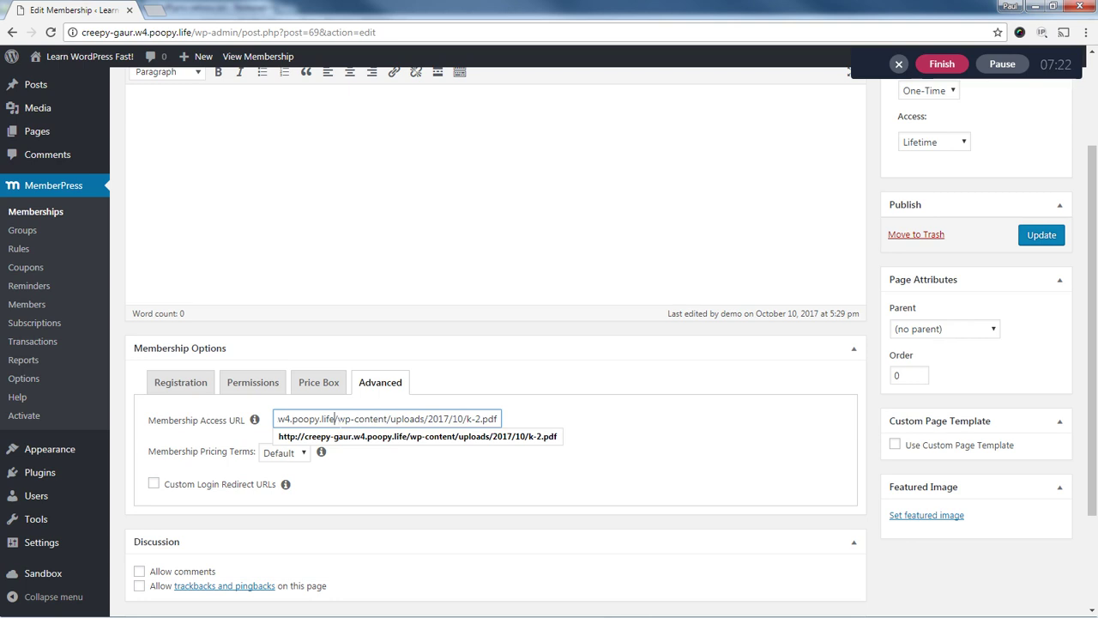
left_click_drag(335, 419, 513, 423)
right_click(410, 421)
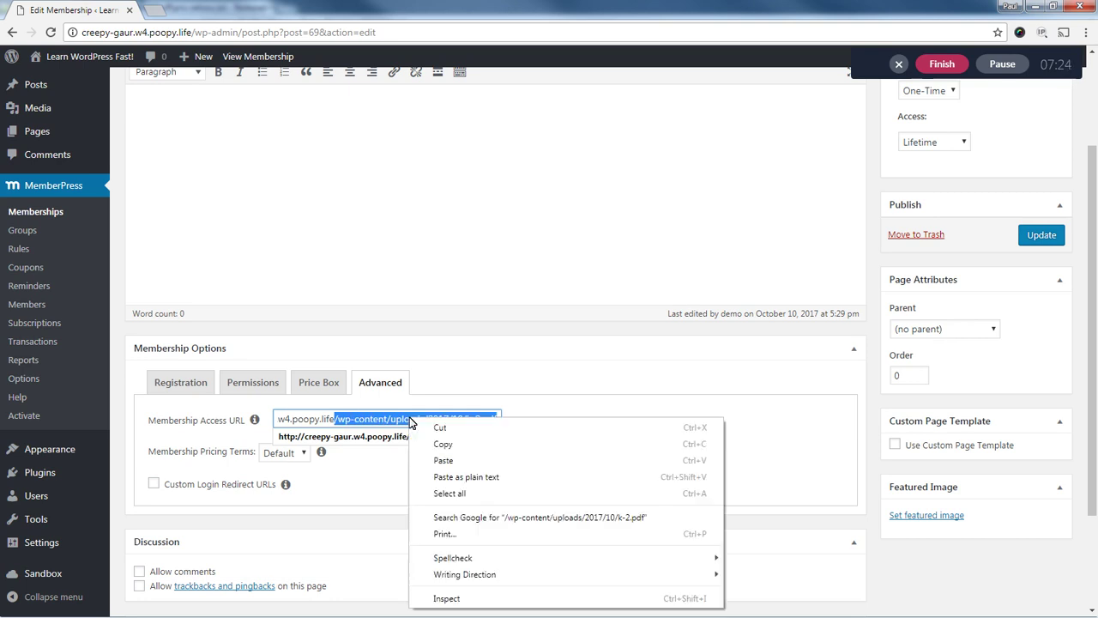
left_click(444, 444)
left_click(440, 477)
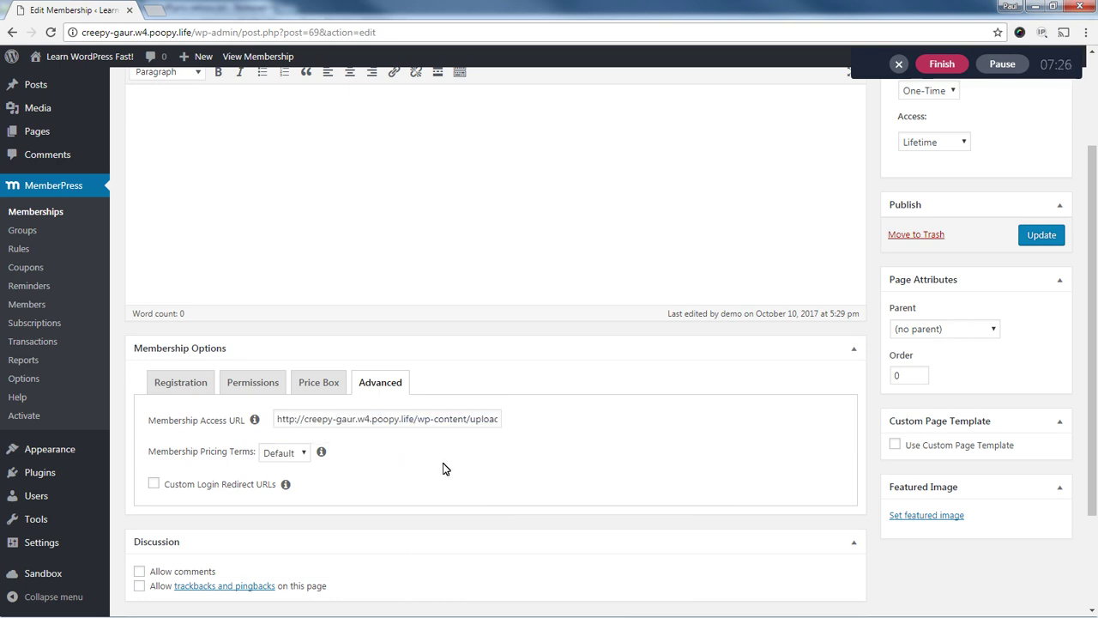
Uncheck Disable Rewrite Rules under MemberPress Options > General and update the options.
left_click(39, 382)
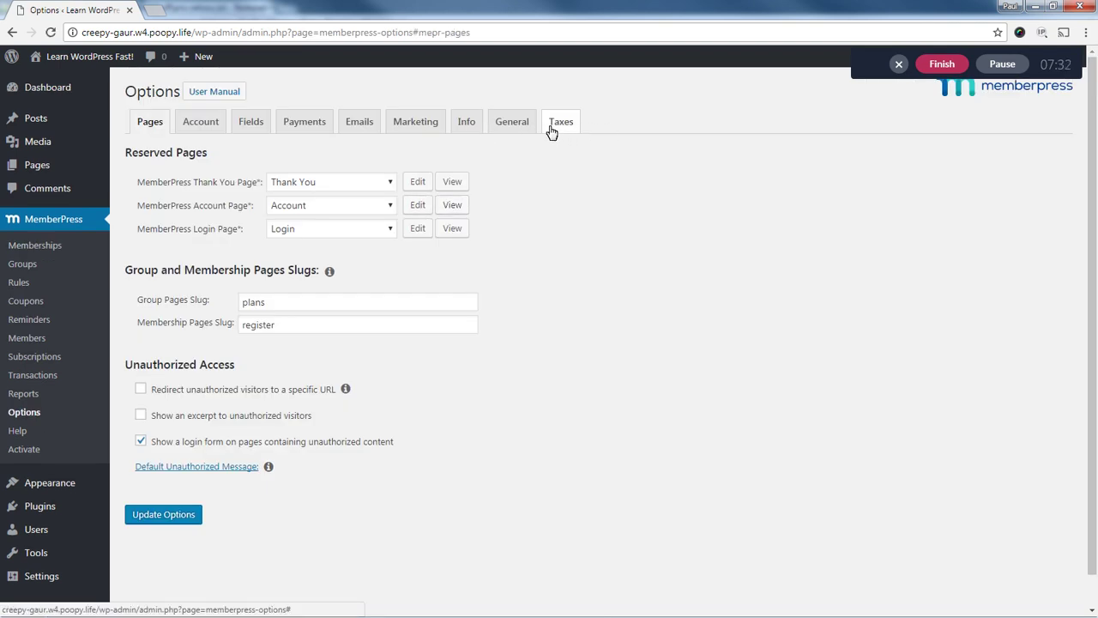
left_click(504, 124)
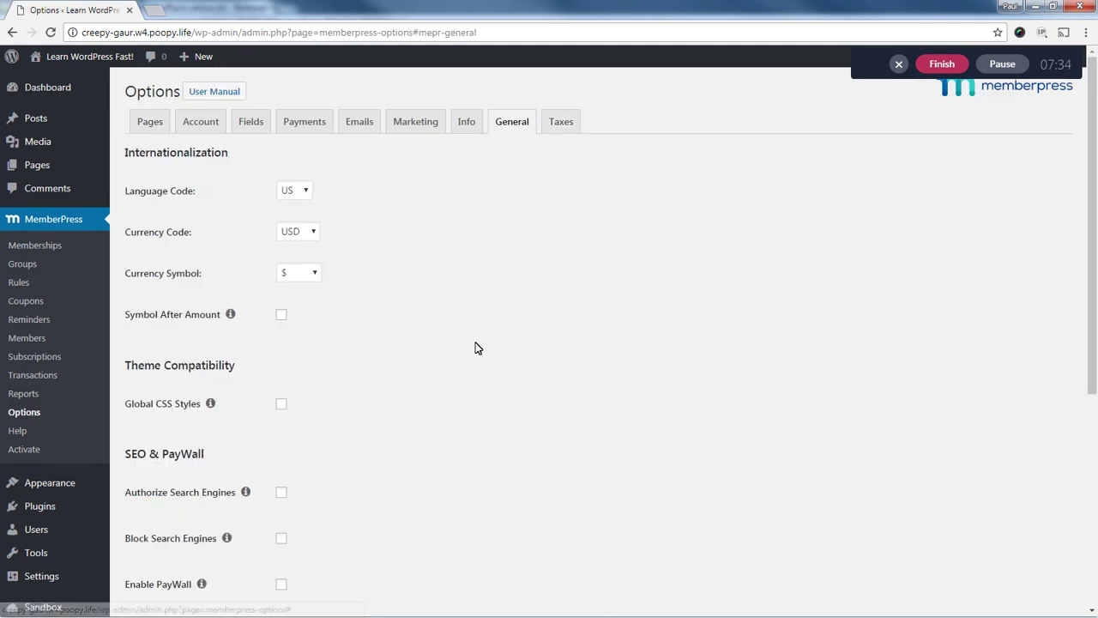
scroll(447, 352, "down", 3)
scroll(410, 363, "down", 1)
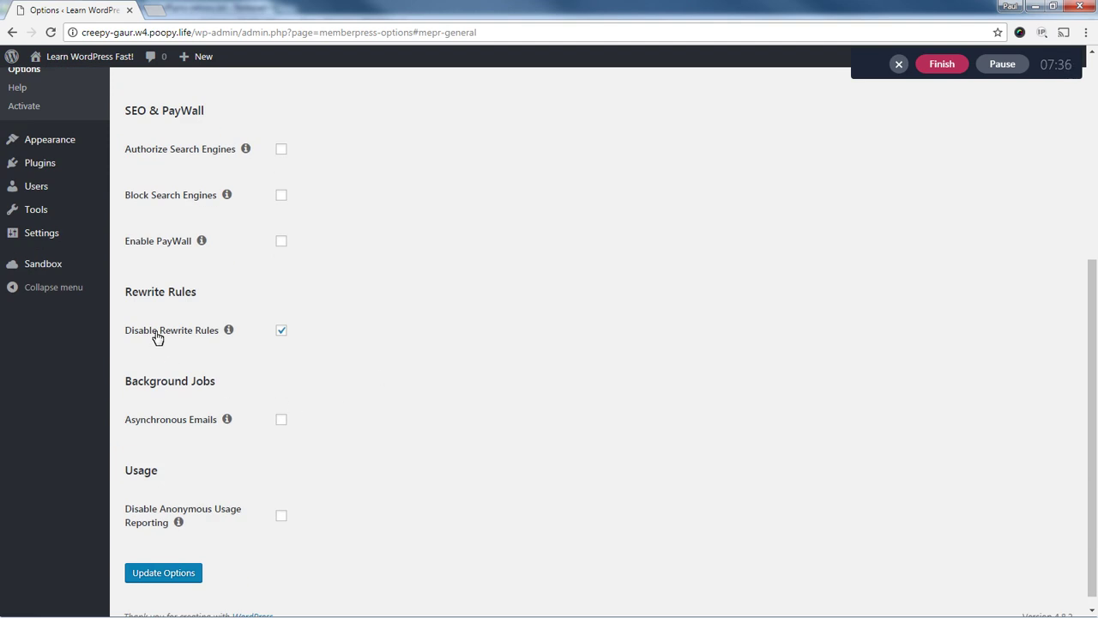
left_click(282, 331)
left_click(163, 572)
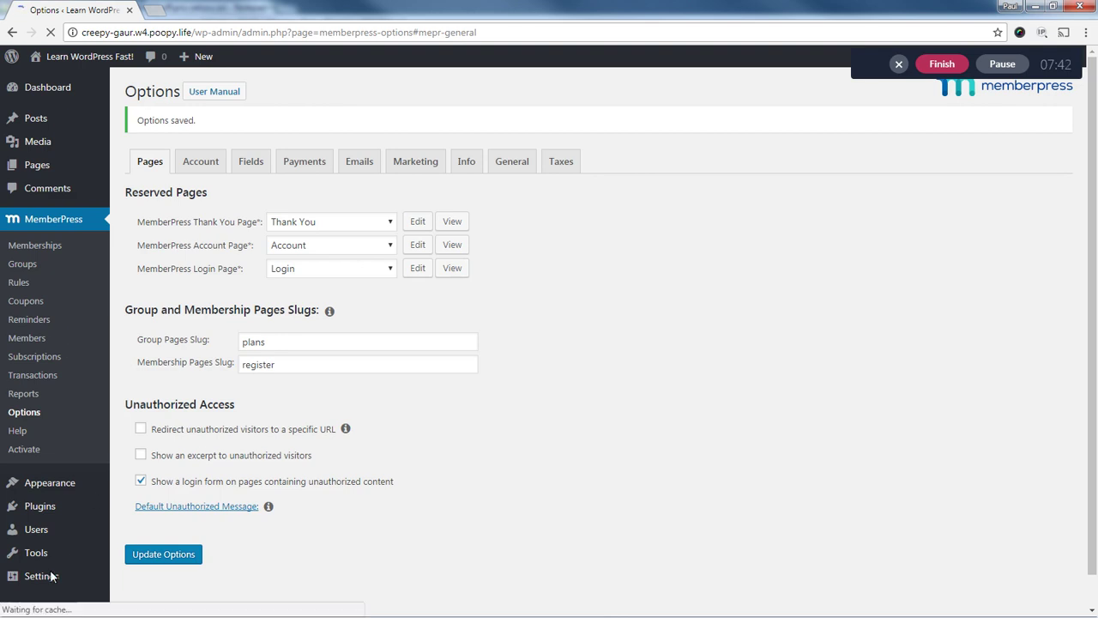
Re-save the Day and name permalink structure in Settings > Permalinks, then go to MemberPress Rules.
mouse_move(42, 580)
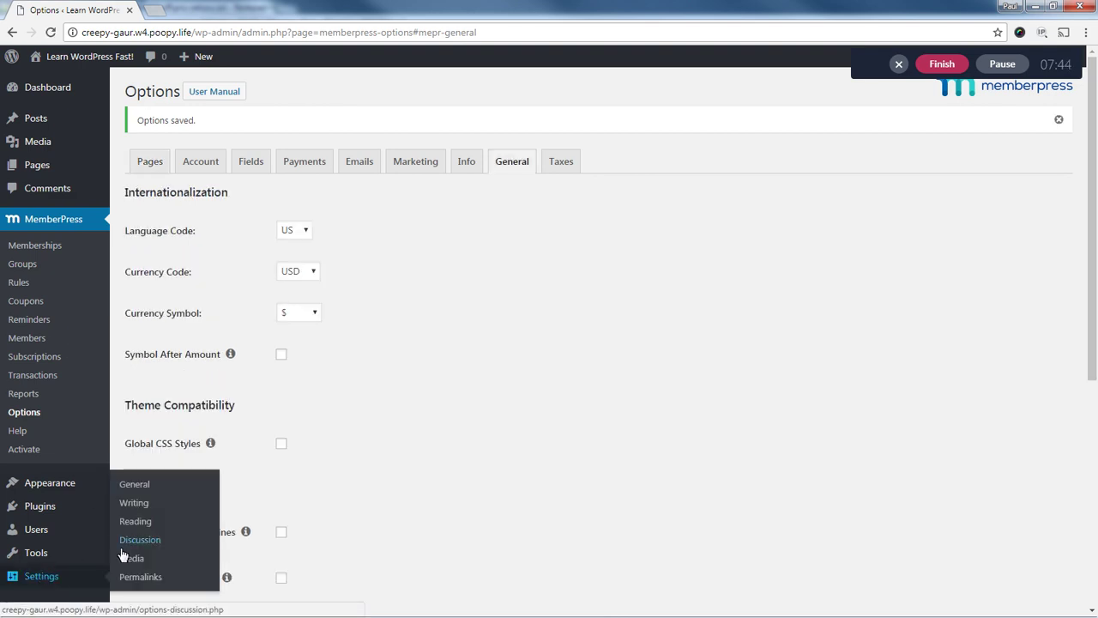
left_click(143, 579)
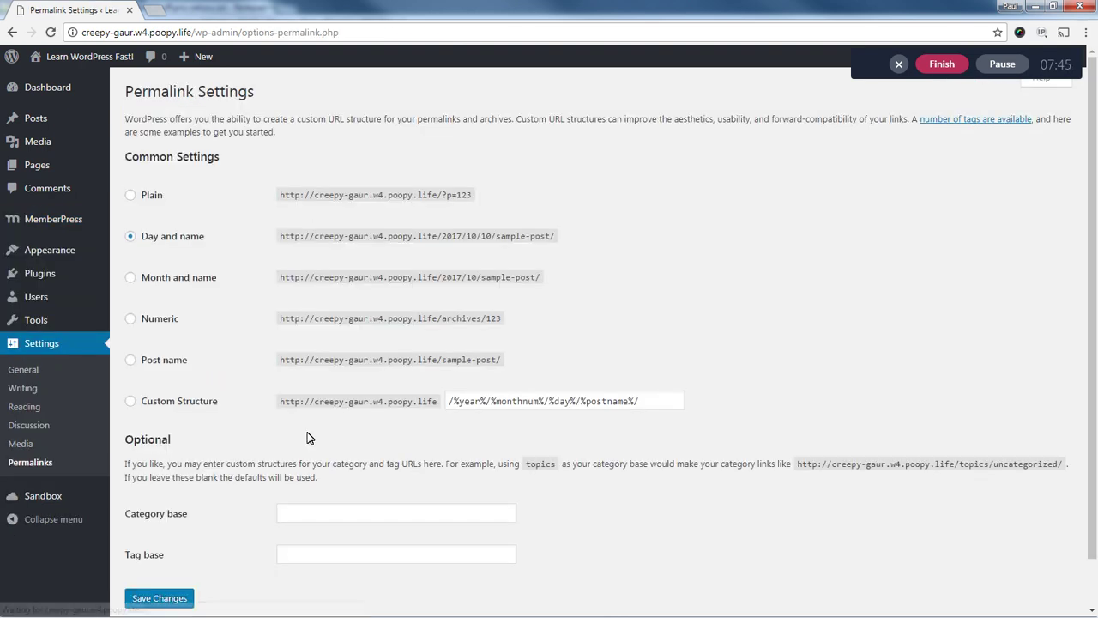
left_click(176, 598)
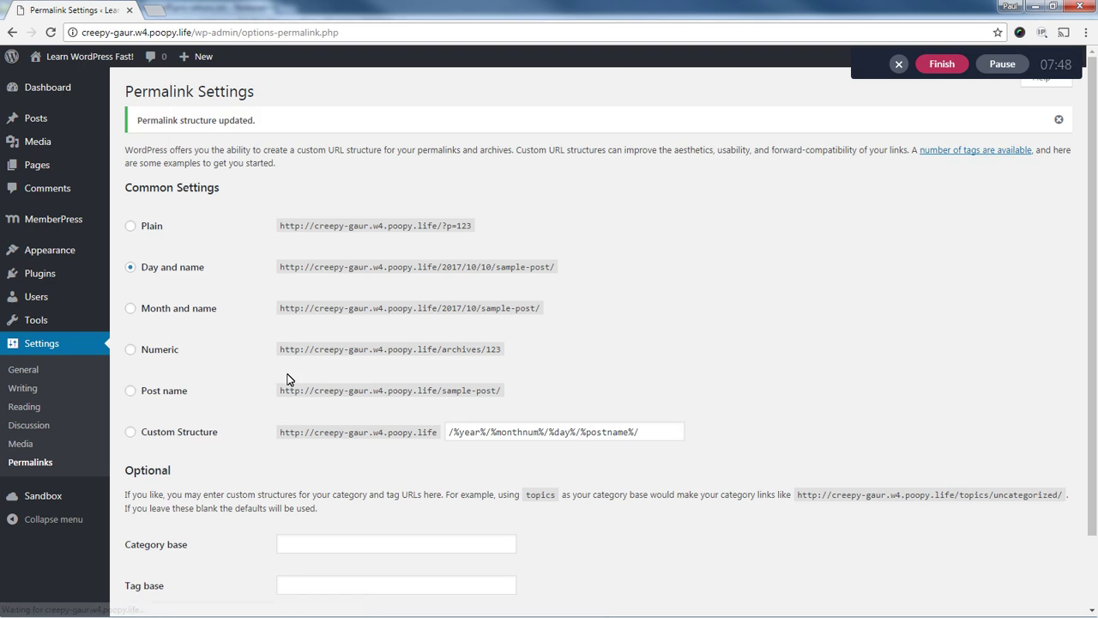
mouse_move(68, 229)
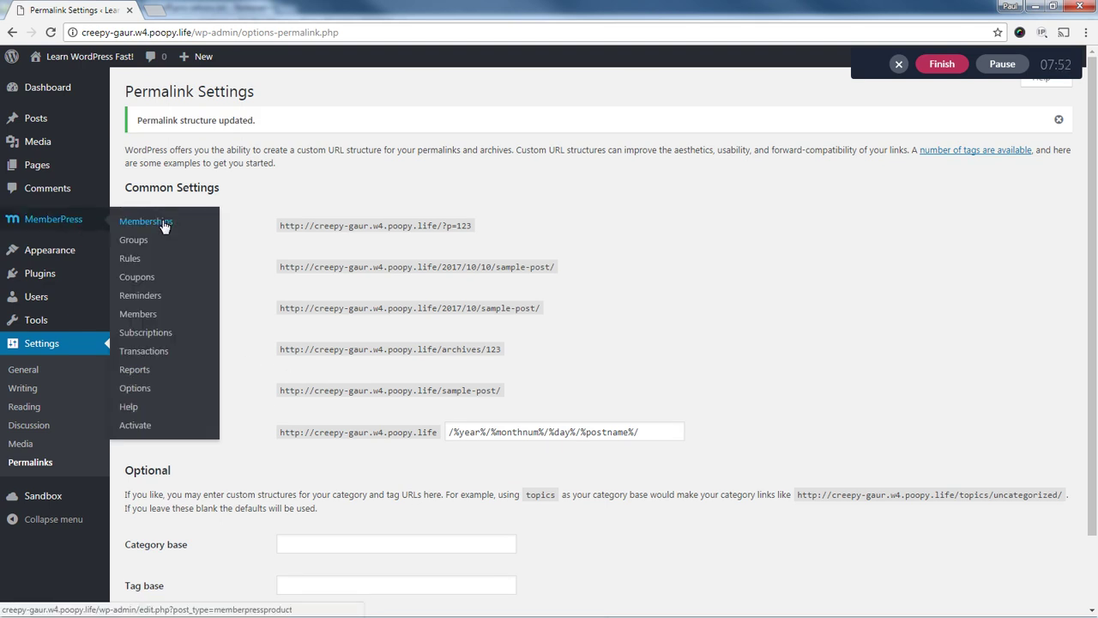
left_click(137, 261)
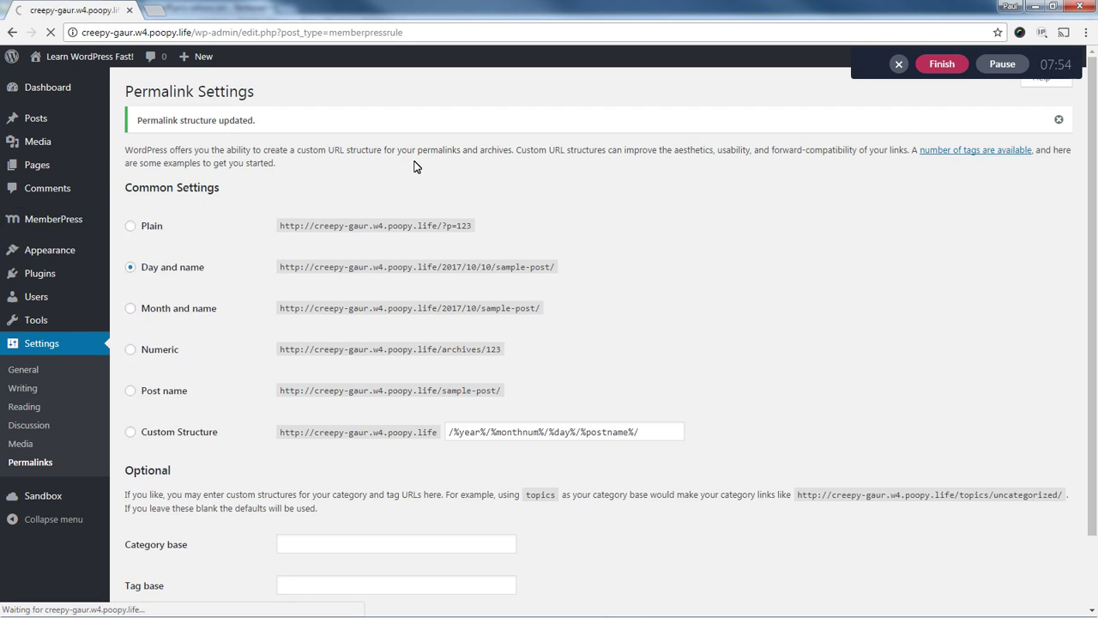
Create a new Custom URI rule and paste the copied k-2.pdf path as its URI.
left_click(199, 91)
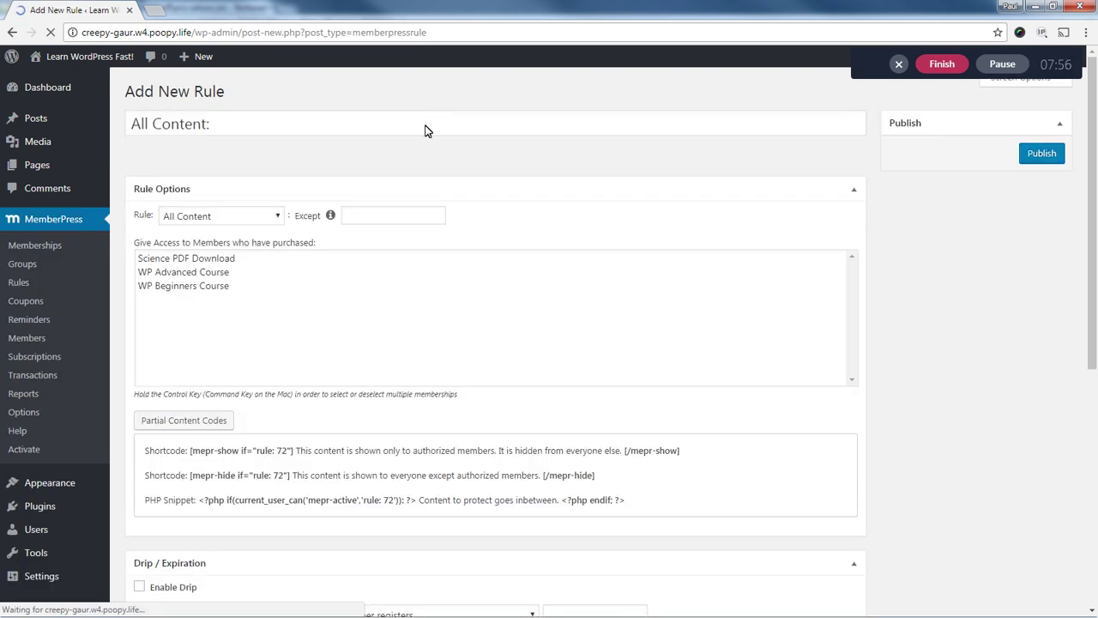
left_click(231, 217)
left_click(224, 424)
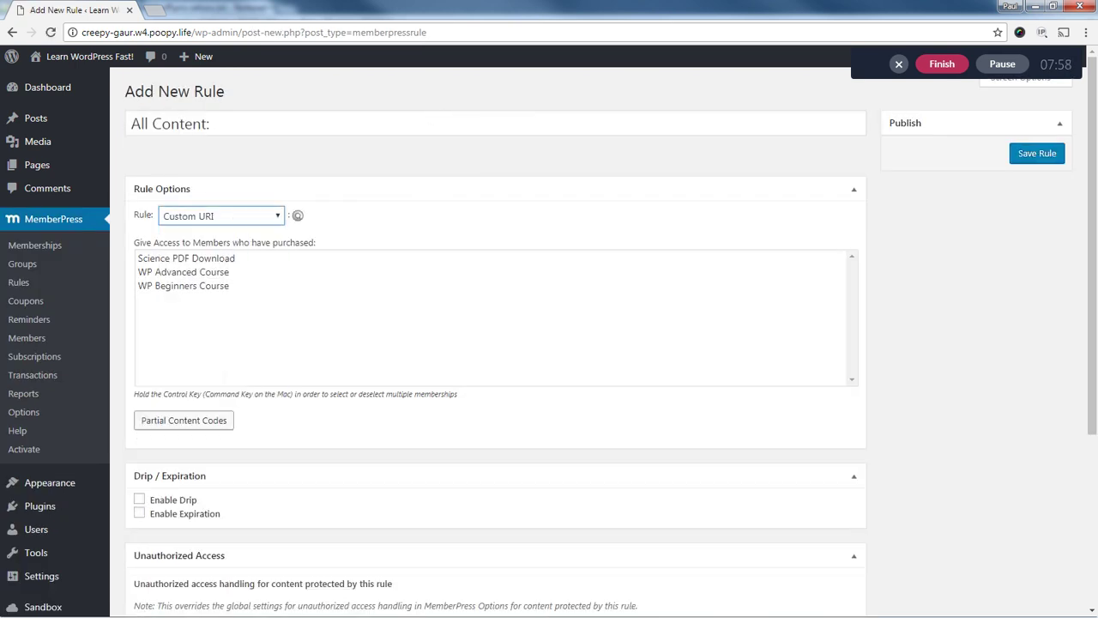
right_click(326, 214)
left_click(385, 301)
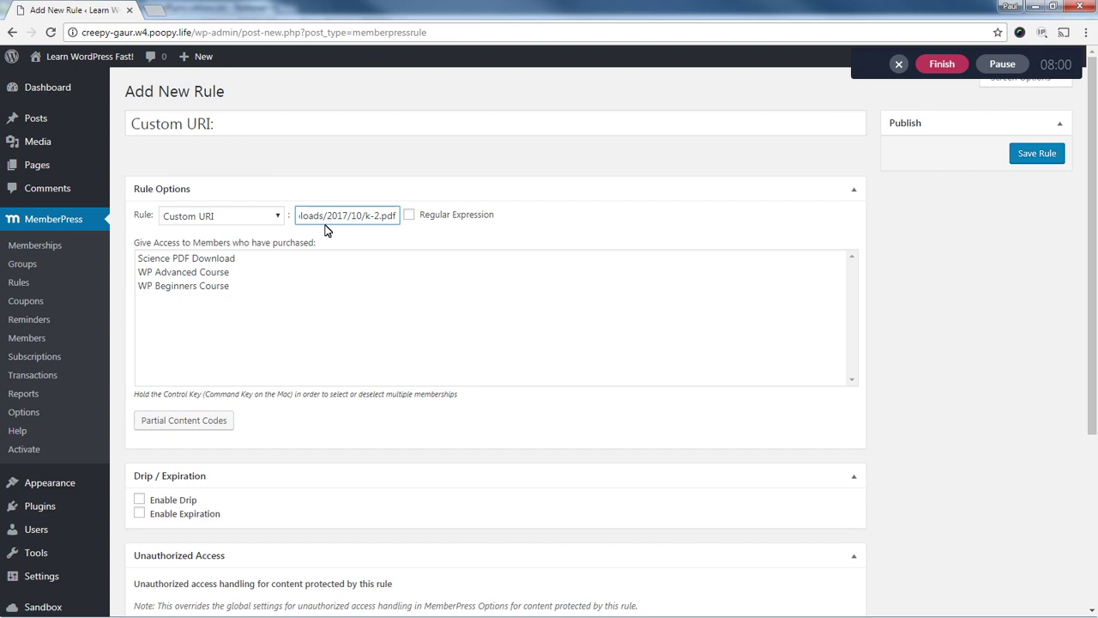
Confirm the URI reads /wp-content/uploads/2017/10/k-2.pdf, grant Science PDF Download access, and save the rule.
left_click_drag(395, 215, 278, 215)
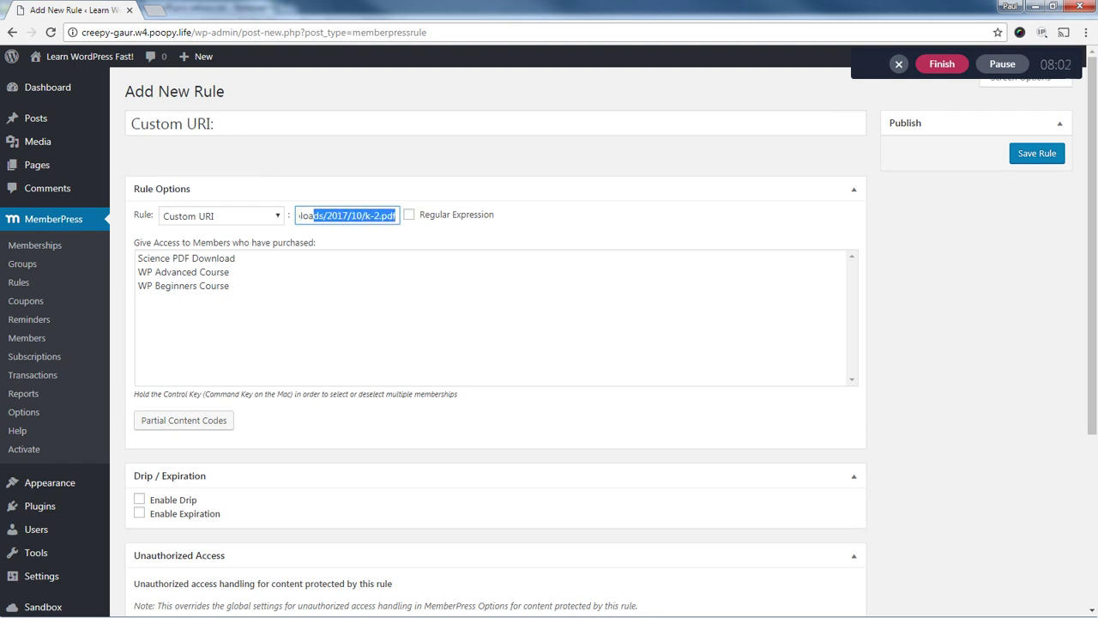
left_click(380, 216)
left_click_drag(380, 215, 278, 221)
left_click(309, 216)
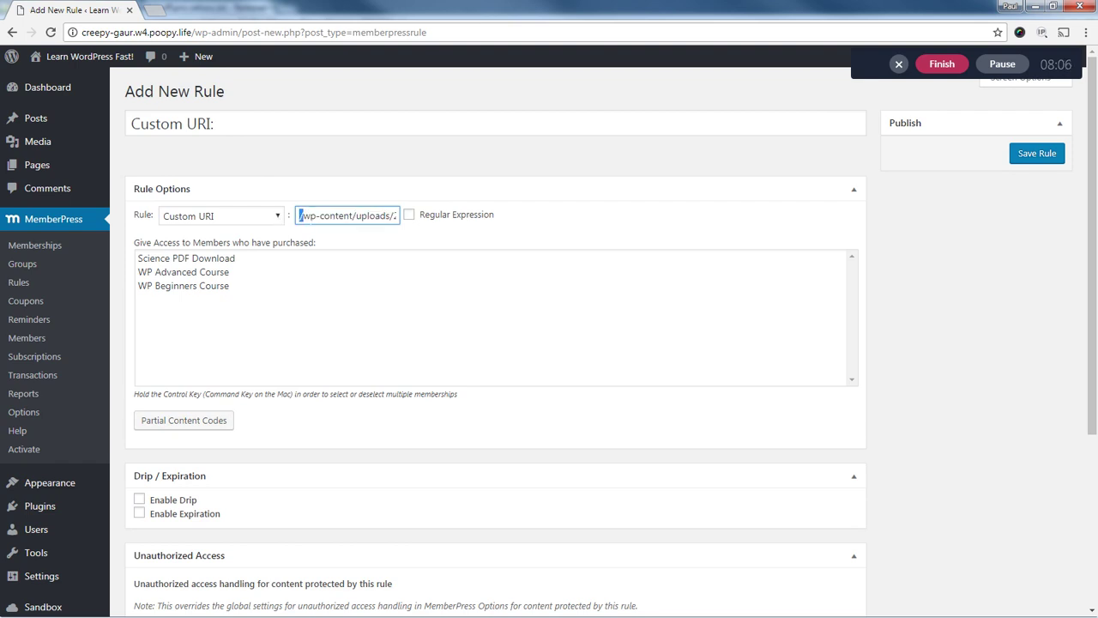
left_click_drag(300, 216, 397, 216)
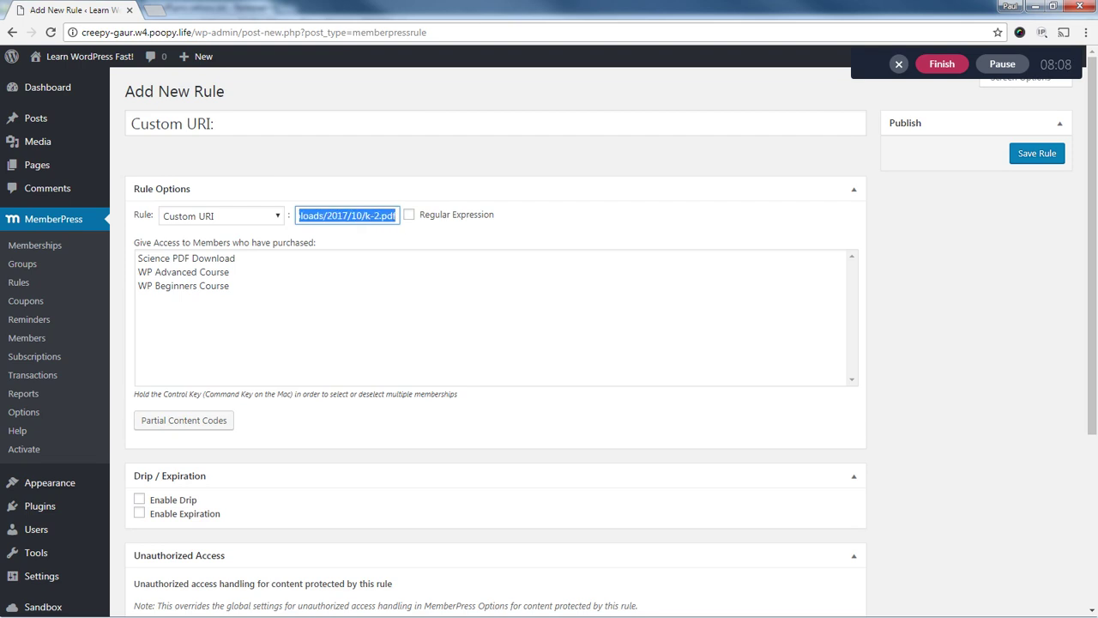
left_click(360, 164)
left_click(218, 263)
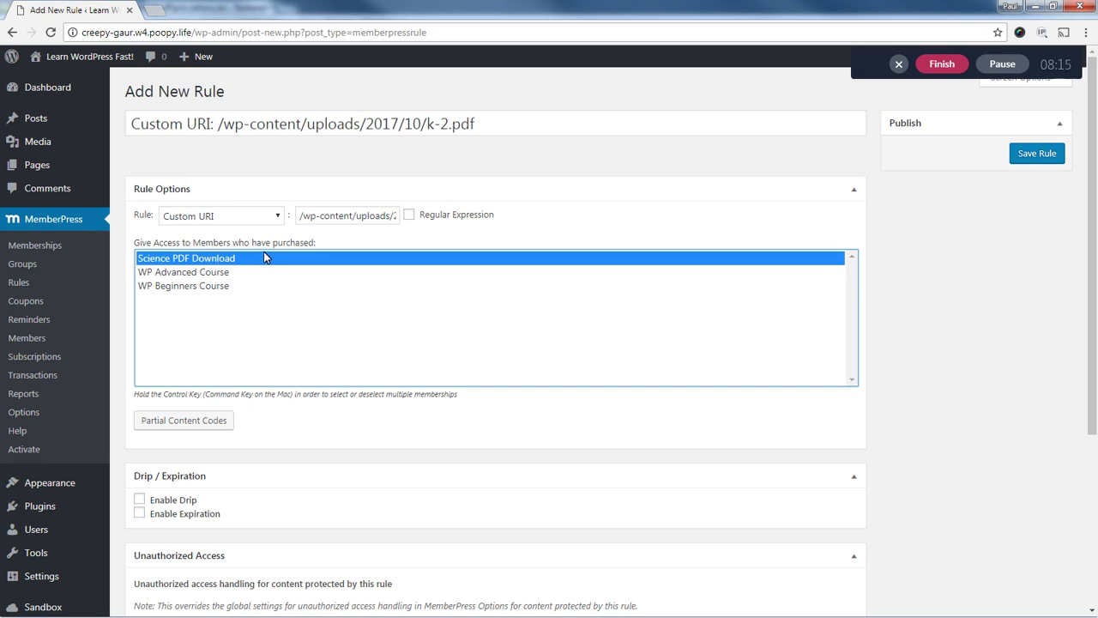
left_click(1036, 159)
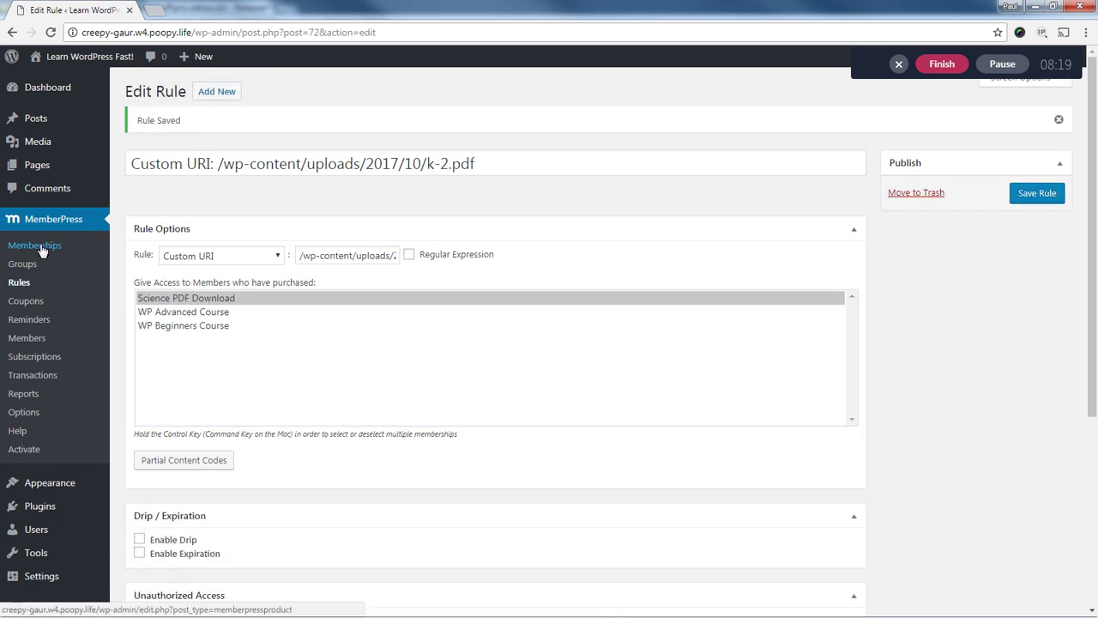
Copy k-2.pdf's URL from the Media Library and paste it into a new incognito window.
left_click(59, 142)
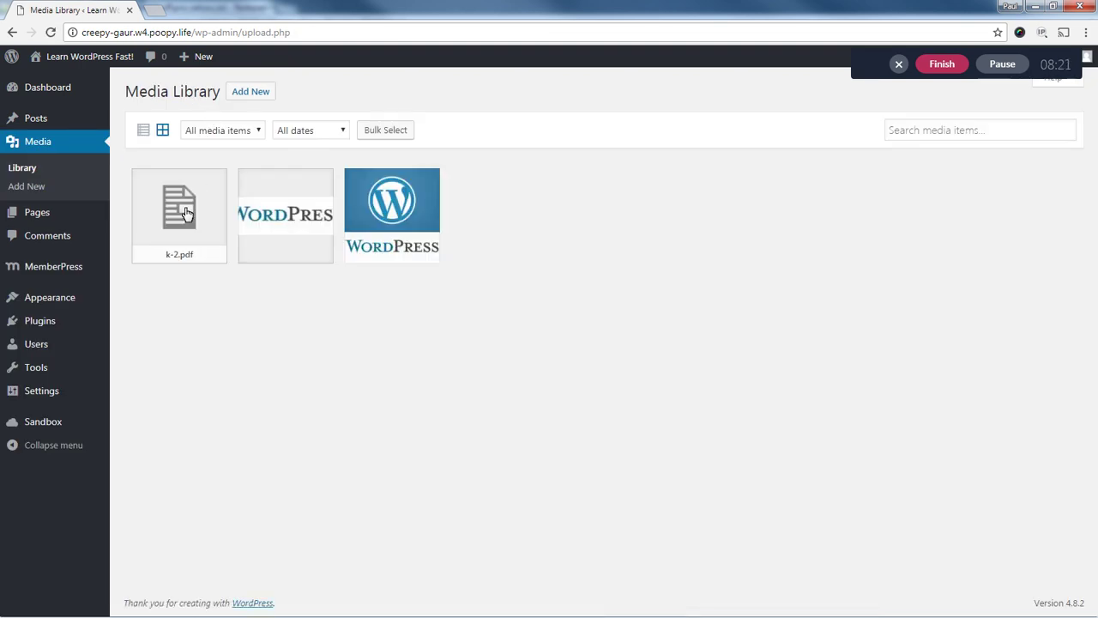
left_click(186, 213)
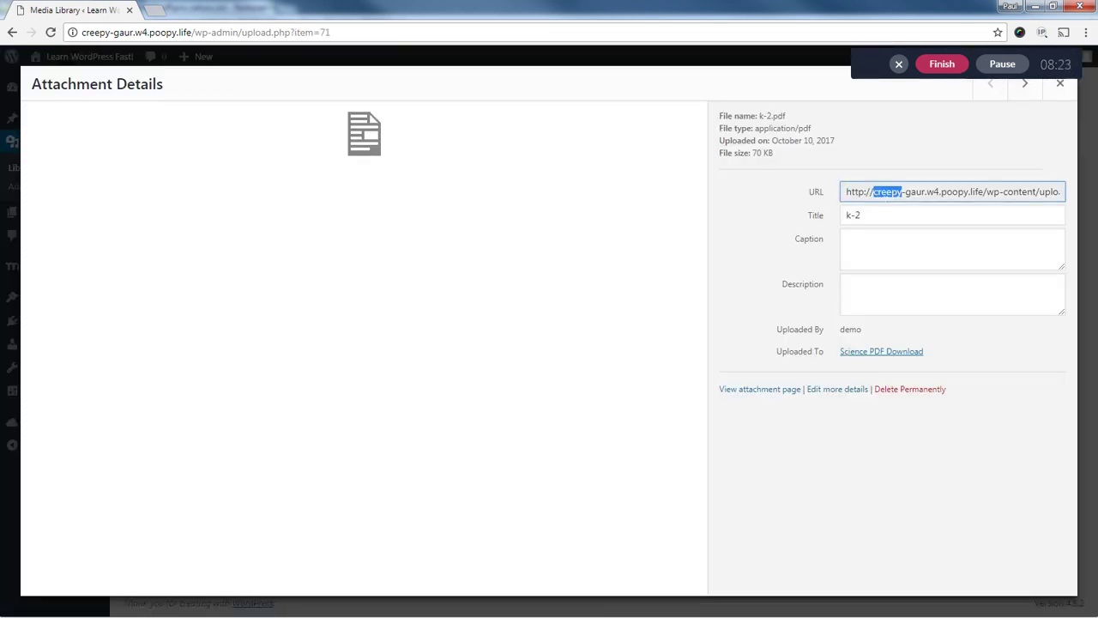
triple_click(884, 191)
right_click(878, 195)
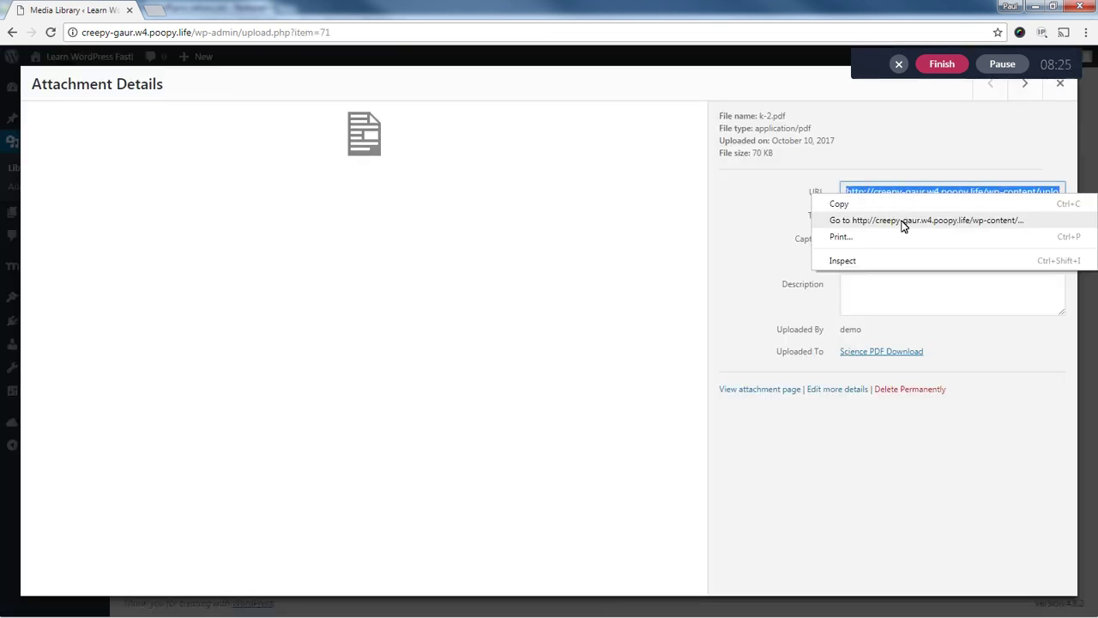
left_click(865, 206)
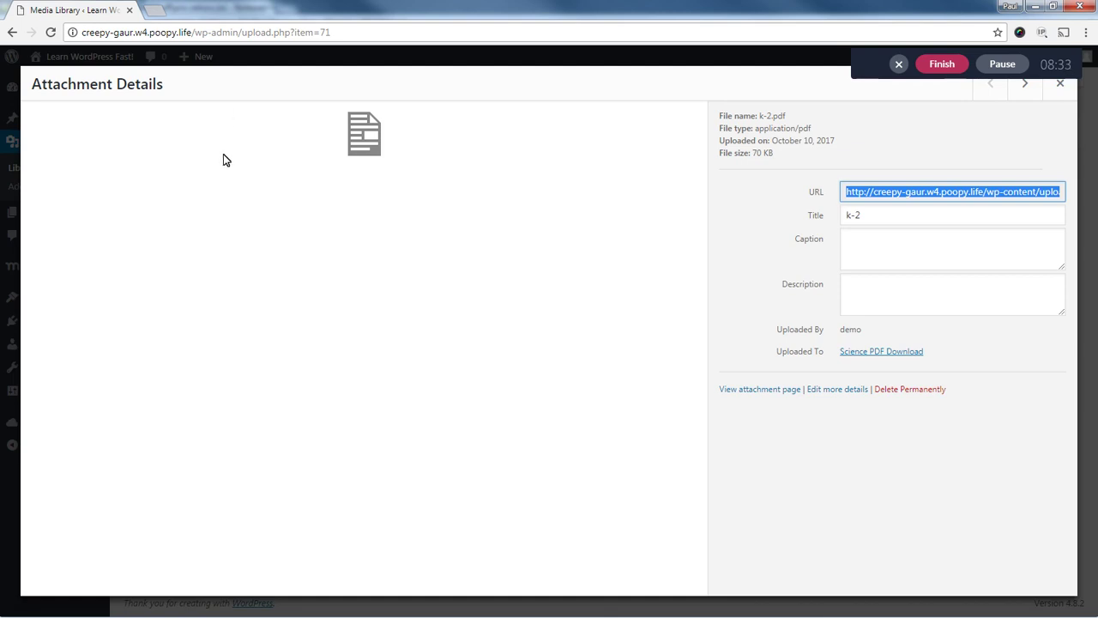
left_click(226, 160)
key("ctrl+shift+n")
key("ctrl+v")
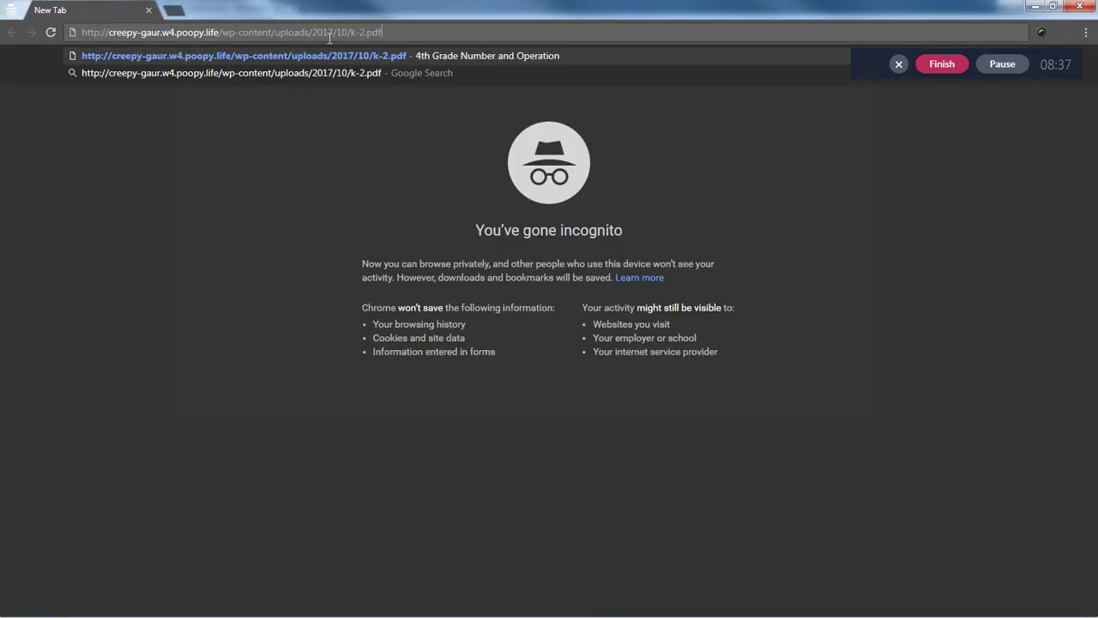
Load the k-2.pdf URL while logged out and review the unauthorized message on the Login page.
key("Return")
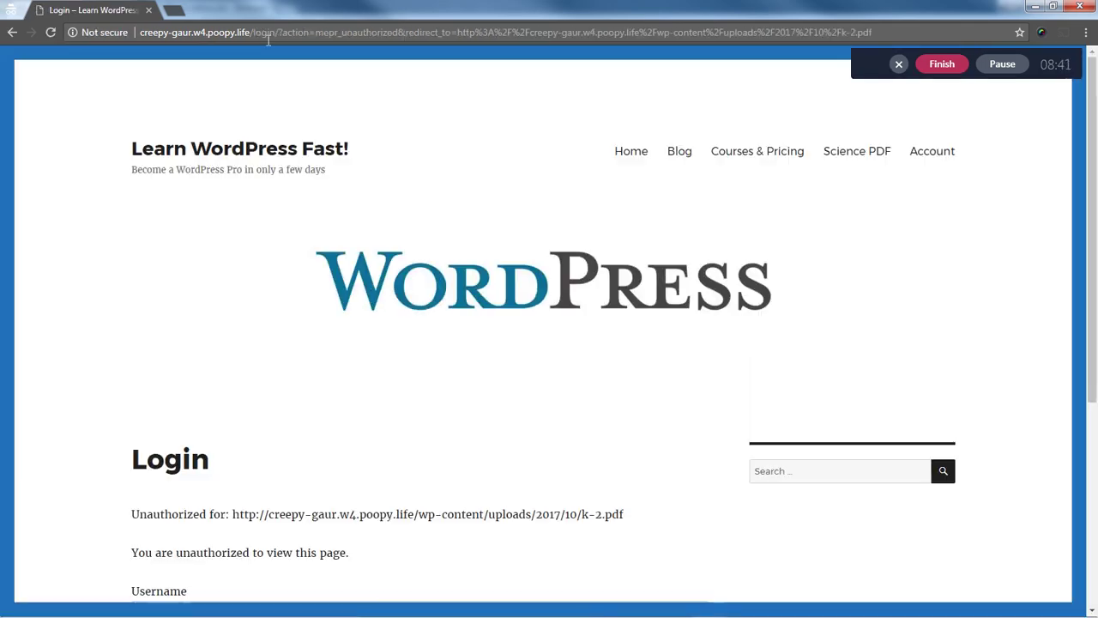
scroll(211, 282, "down", 2)
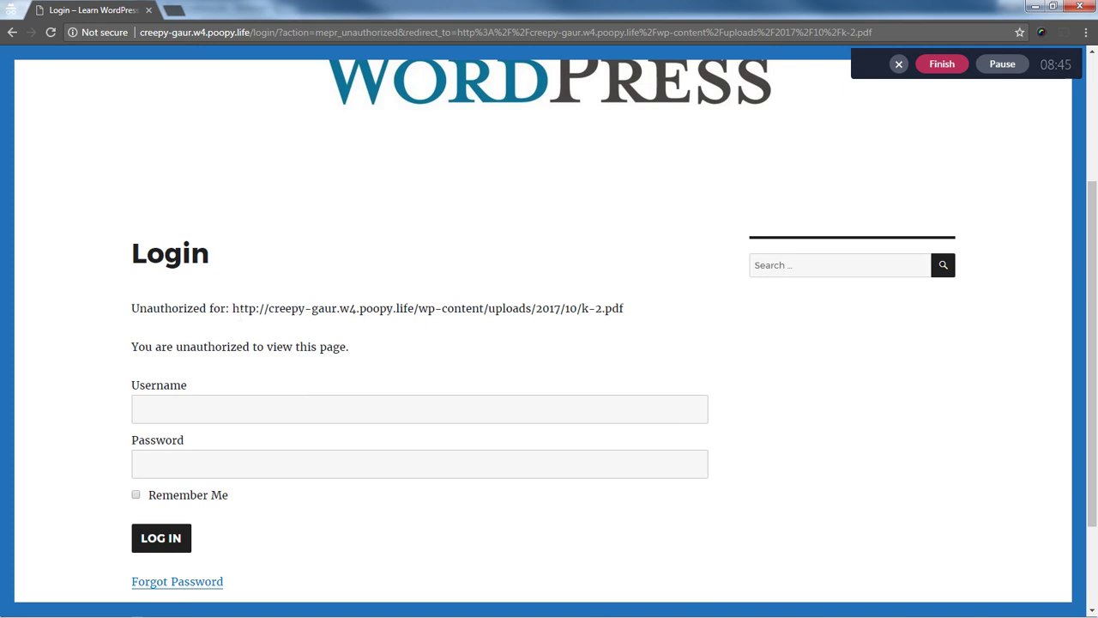
left_click_drag(232, 308, 632, 318)
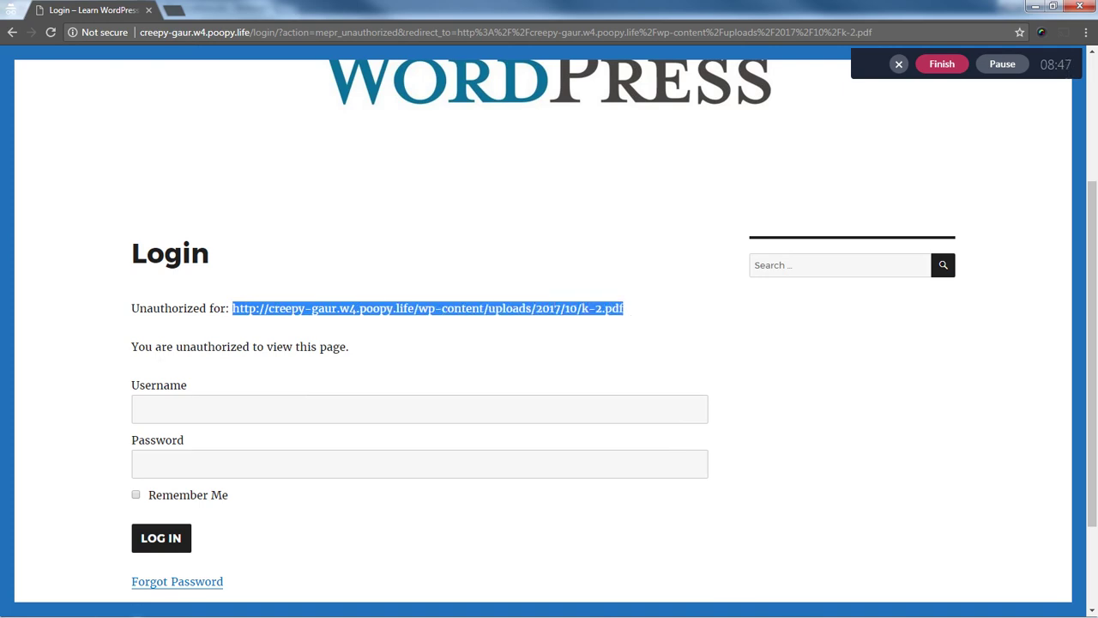
left_click_drag(153, 347, 464, 350)
left_click(463, 350)
scroll(278, 297, "down", 2)
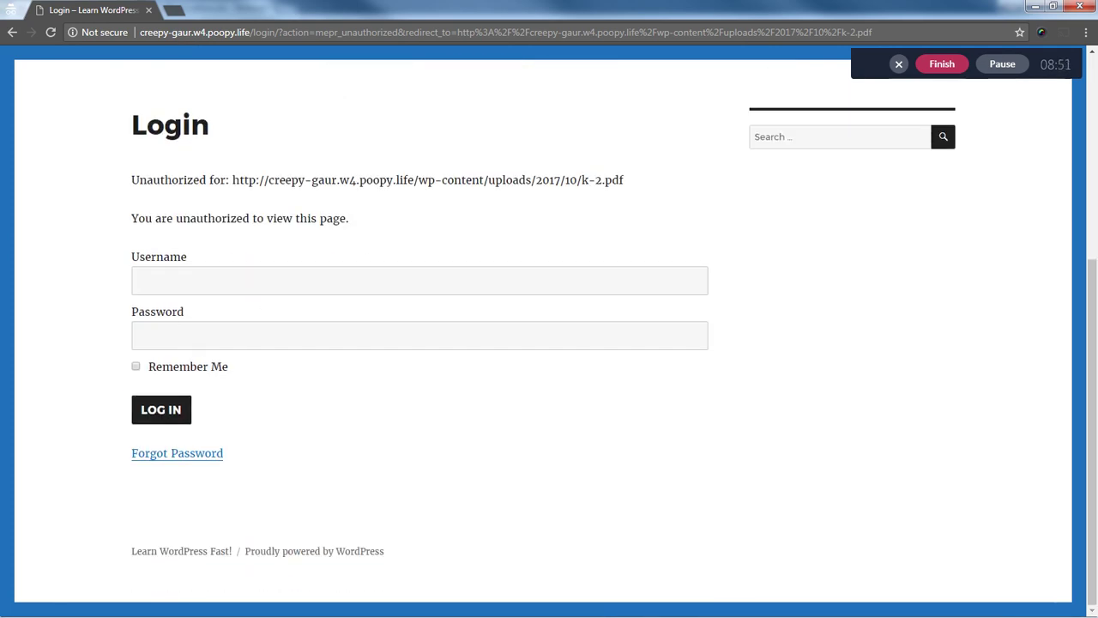
left_click_drag(154, 219, 351, 219)
left_click(351, 220)
scroll(88, 277, "up", 4)
Back in the admin window, recheck the k-2.pdf file URL in Attachment Details and close it.
key("alt+Tab")
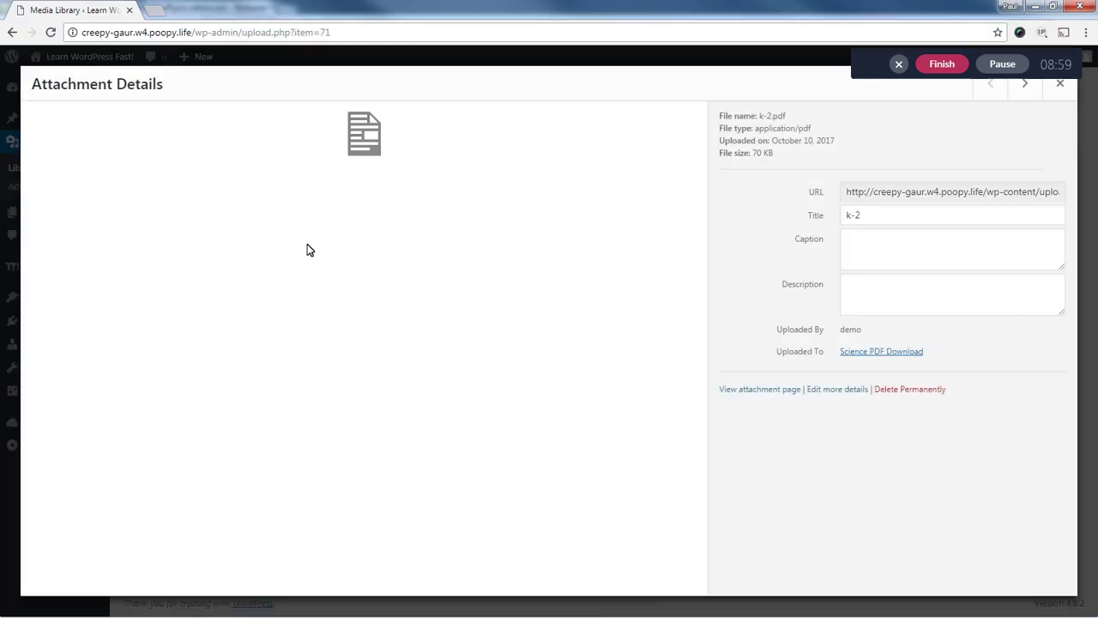
left_click(1062, 86)
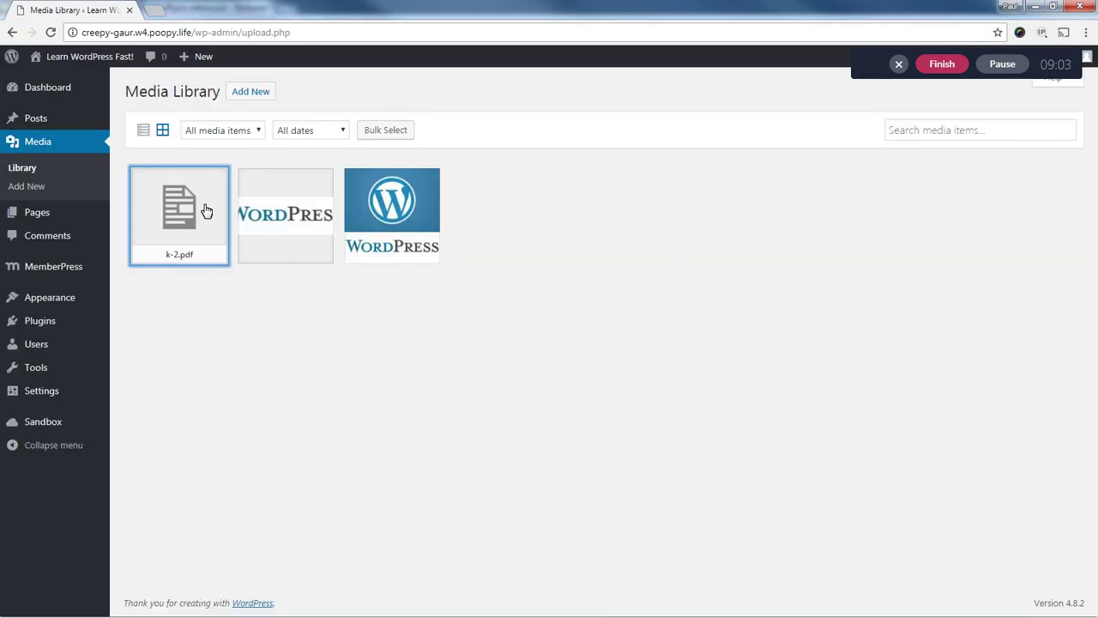
mouse_move(53, 263)
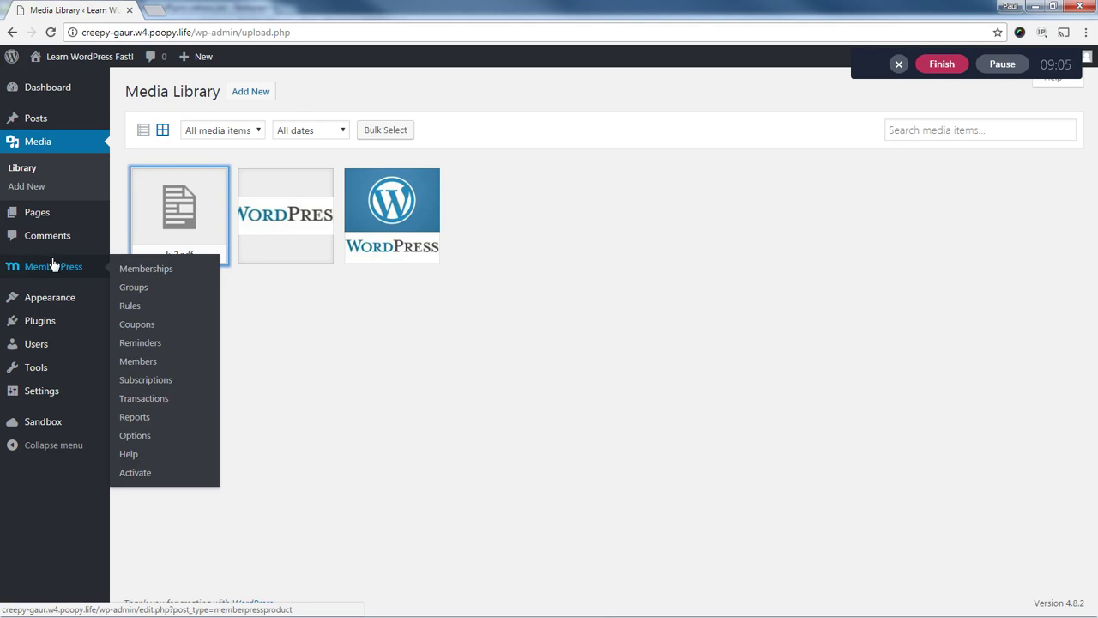
left_click(188, 211)
left_click_drag(847, 192, 1064, 192)
left_click(1063, 87)
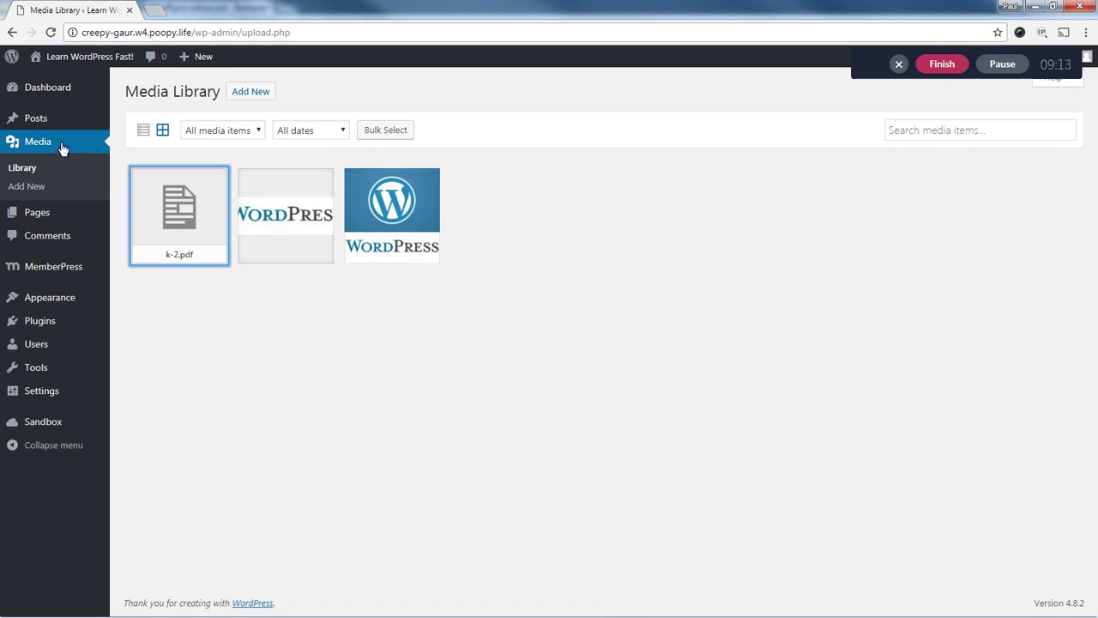
mouse_move(48, 272)
left_click(357, 313)
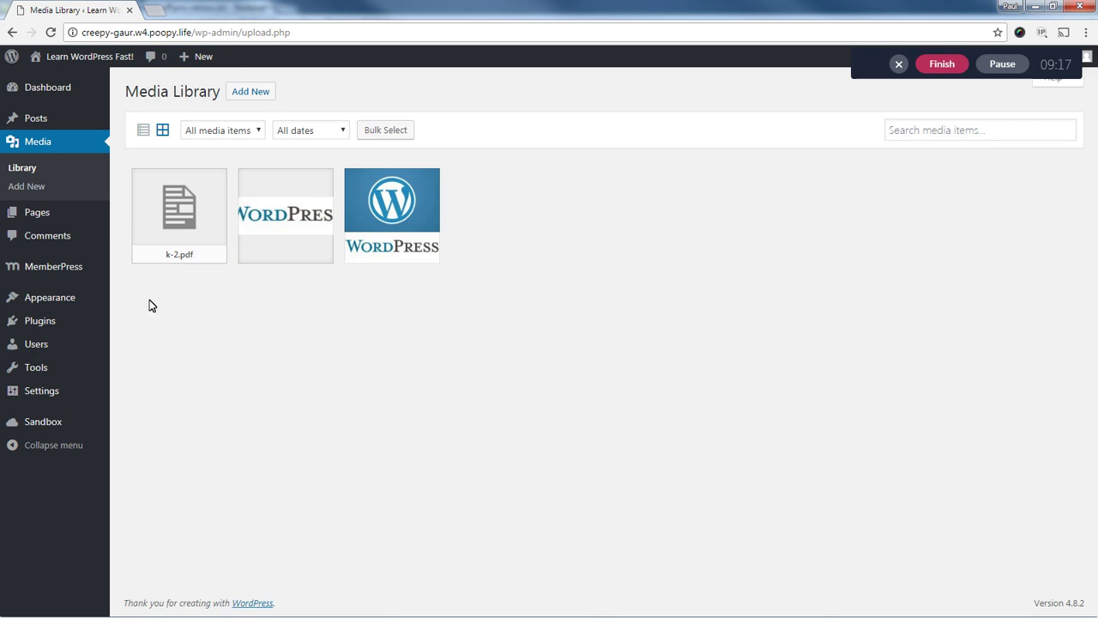
Review the MemberPress Rules list, then edit the Science PDF Download membership.
mouse_move(49, 275)
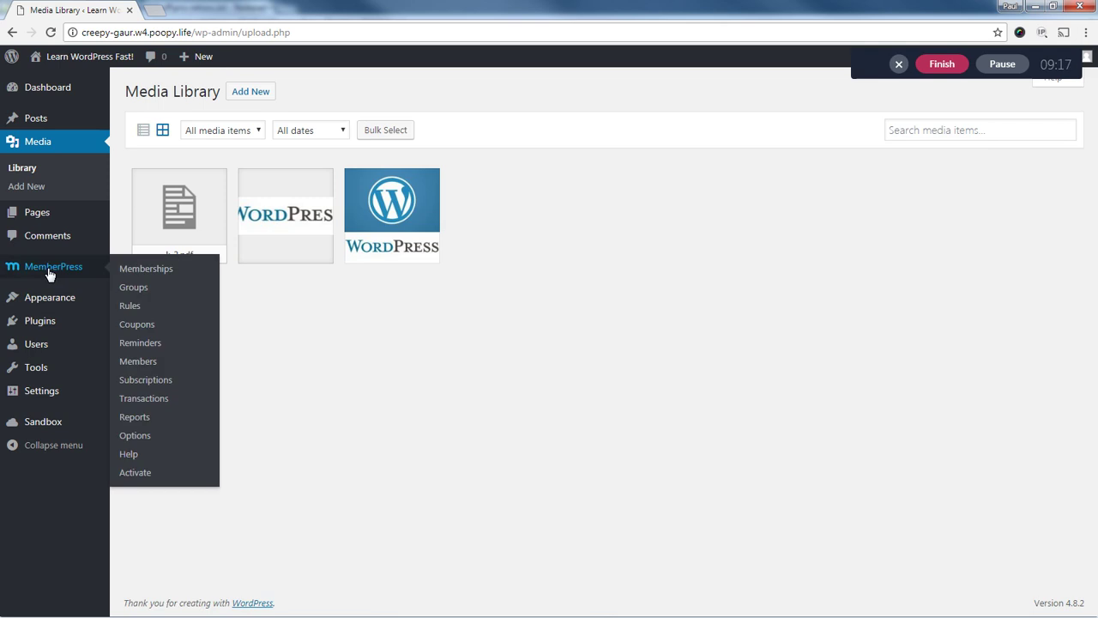
left_click(130, 306)
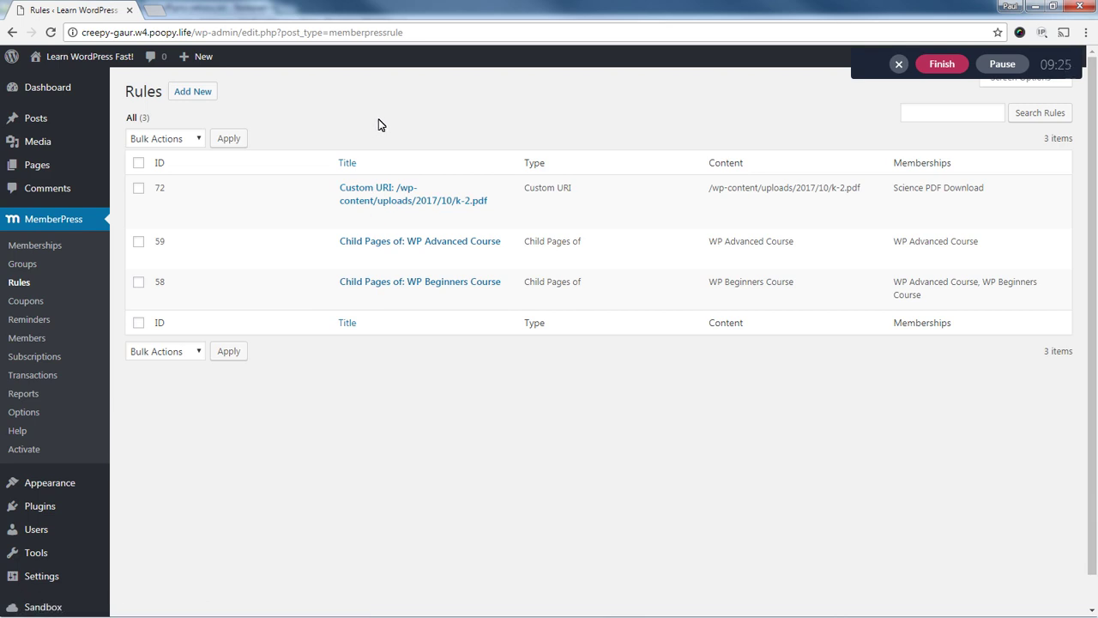
left_click(53, 247)
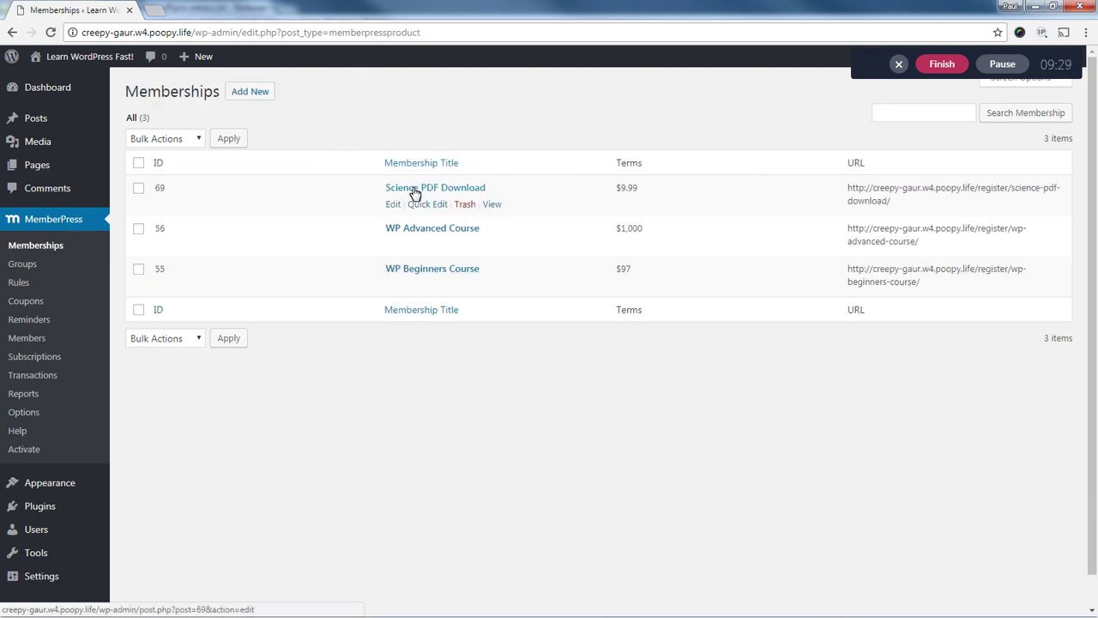
left_click(414, 189)
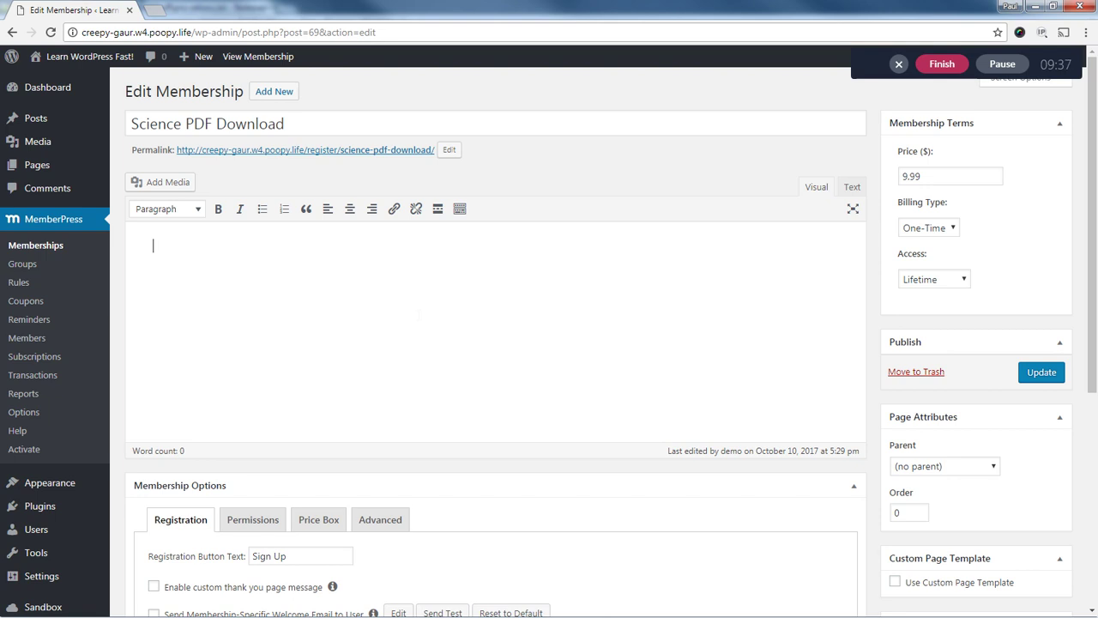
In a new tab, load the MemberPress docs, search 'protec' and open the Protecting Files article.
left_click(156, 11)
type("mem")
key("Return")
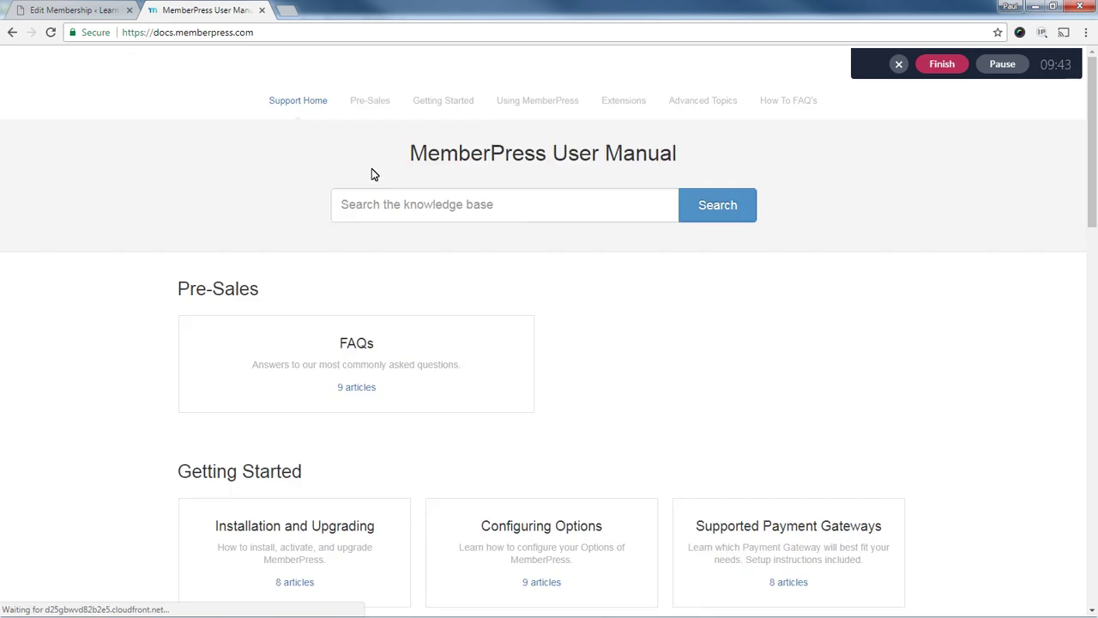
type("protect")
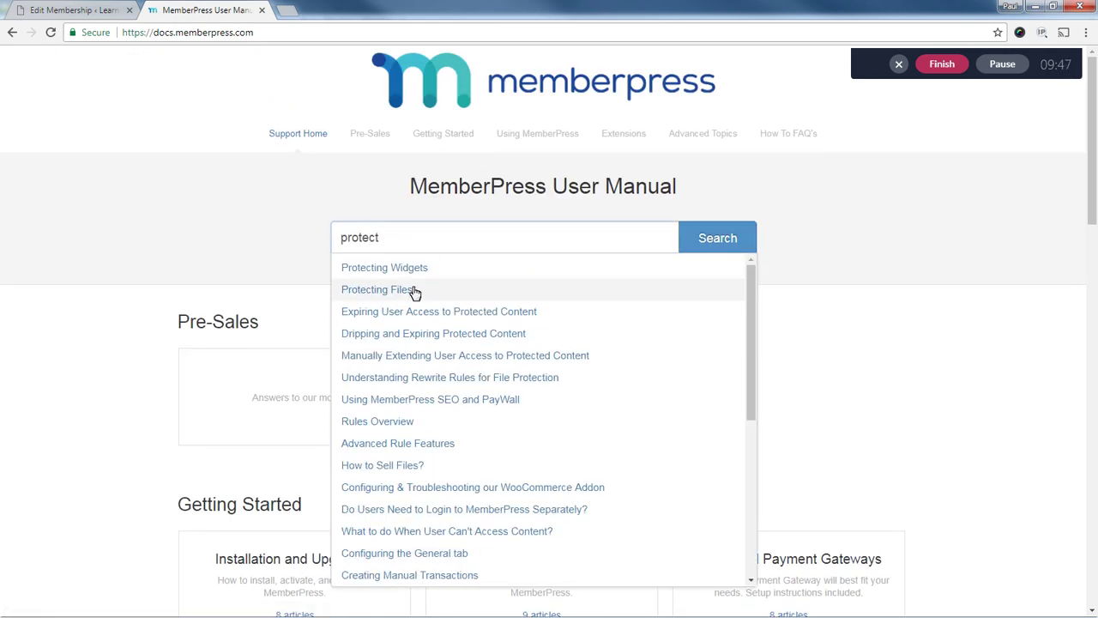
left_click(412, 291)
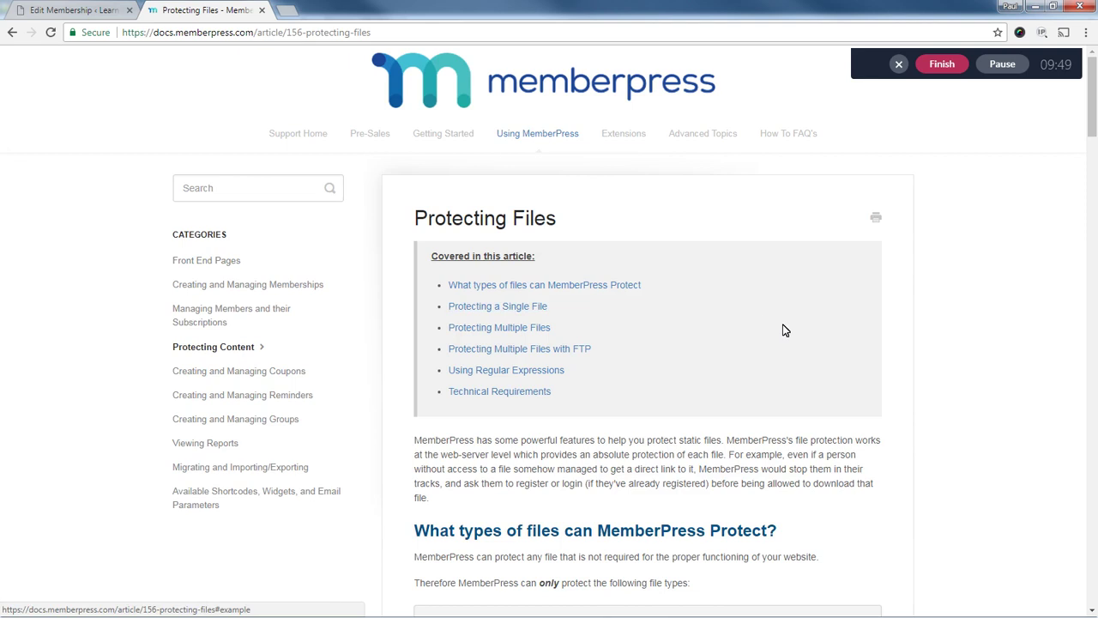
Review the protectable file types list, highlighting m3u8, pdf and the whole line.
scroll(776, 327, "down", 4)
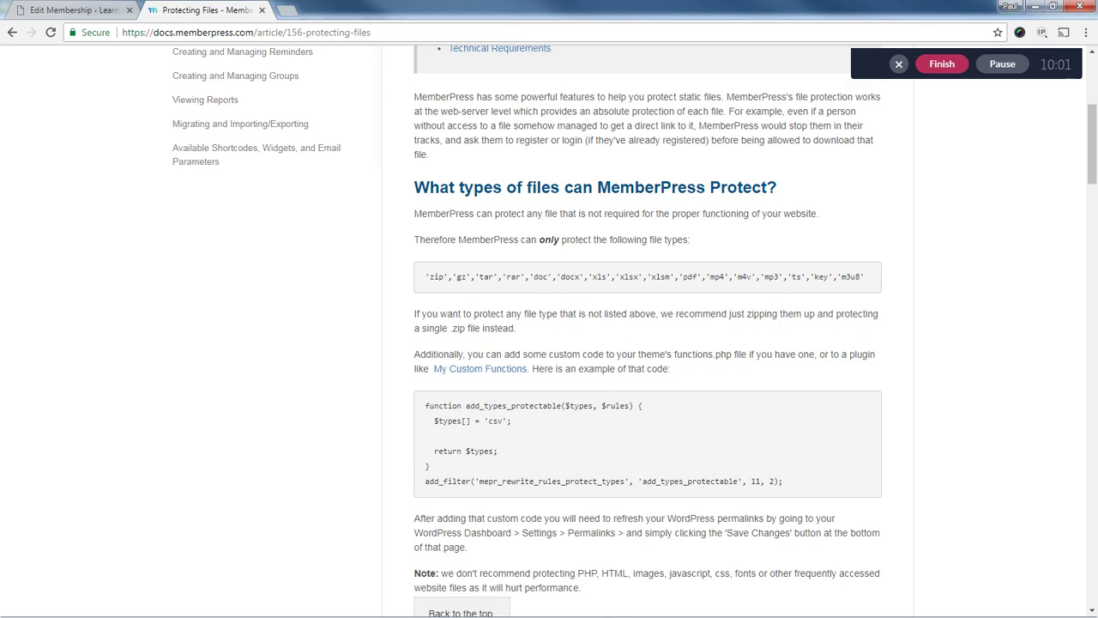
double_click(852, 276)
left_click(881, 283)
left_click_drag(425, 277, 870, 283)
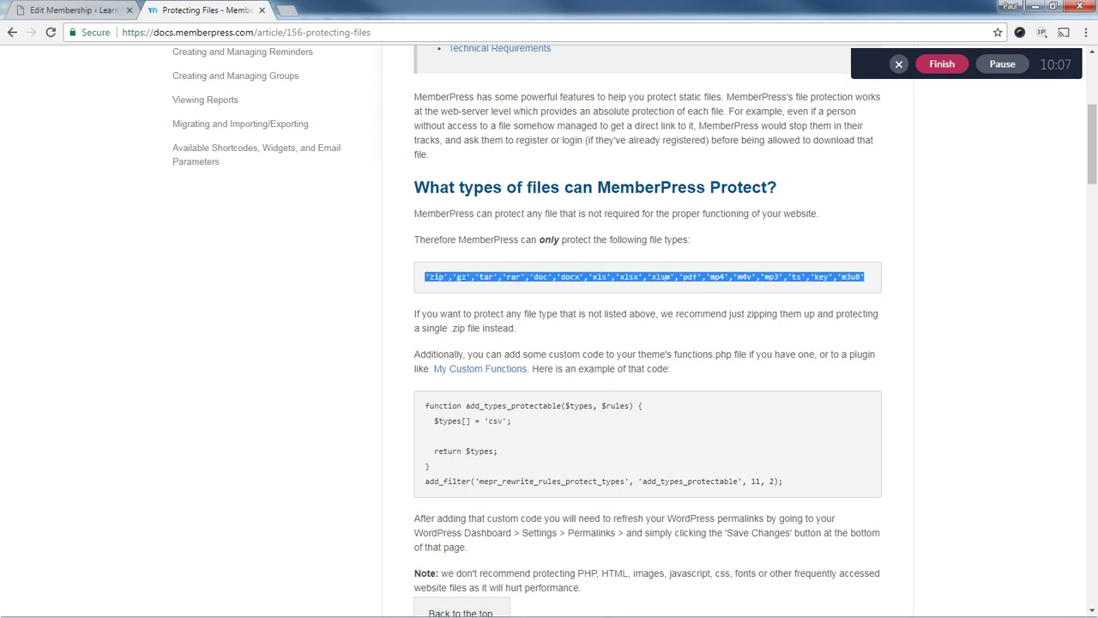
left_click(870, 283)
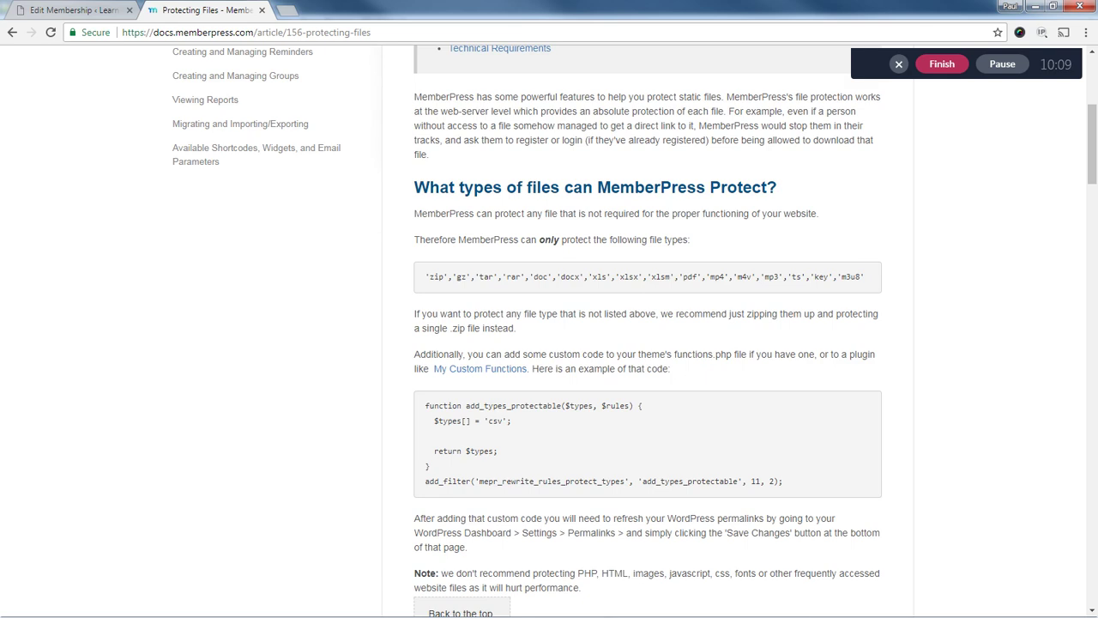
left_click_drag(684, 277, 697, 277)
left_click(871, 280)
left_click_drag(871, 280, 444, 276)
left_click(494, 278)
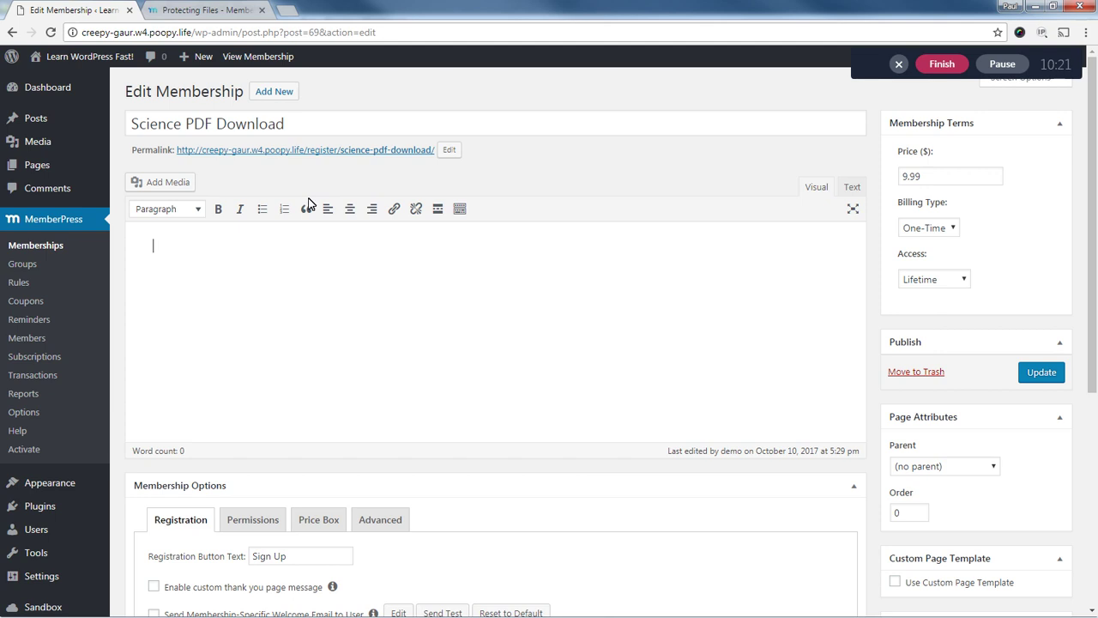
Switch back to the Edit Membership tab for Science PDF Download.
left_click(68, 11)
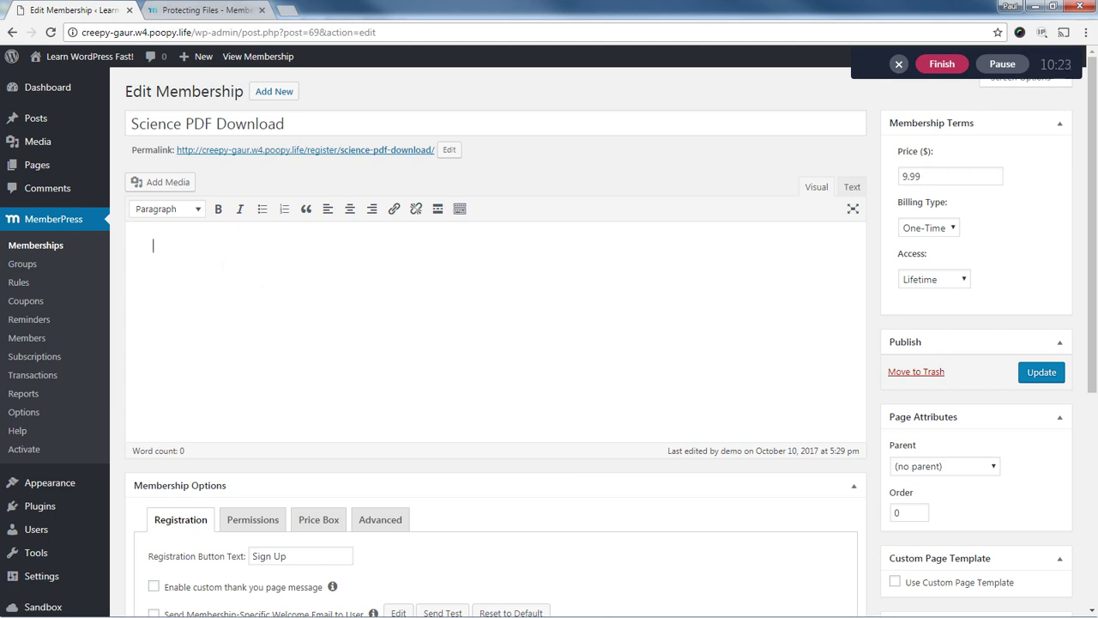